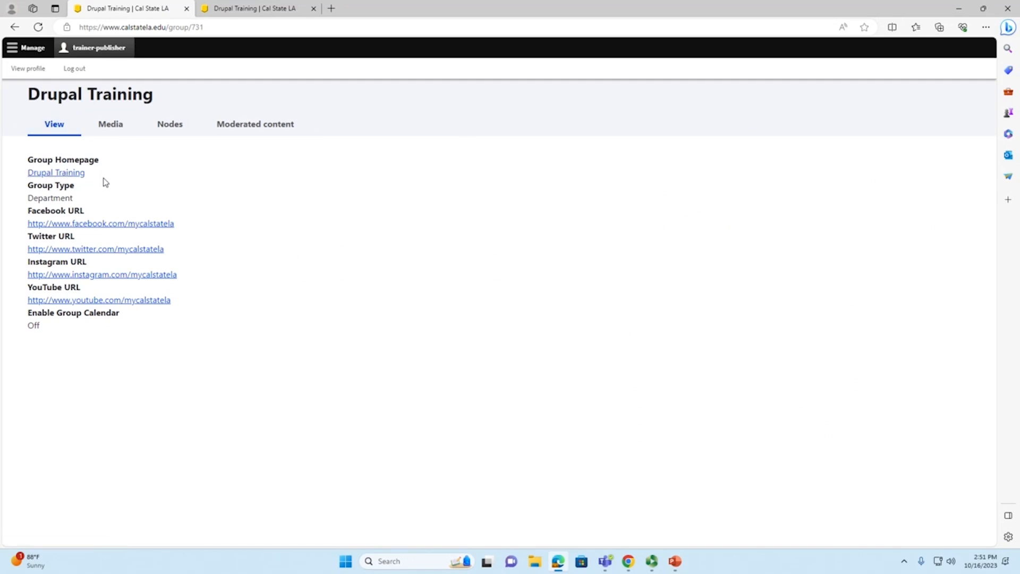
View the Drupal Training group homepage in a separate tab, close it and return to the group page
left_click(69, 175, "ctrl")
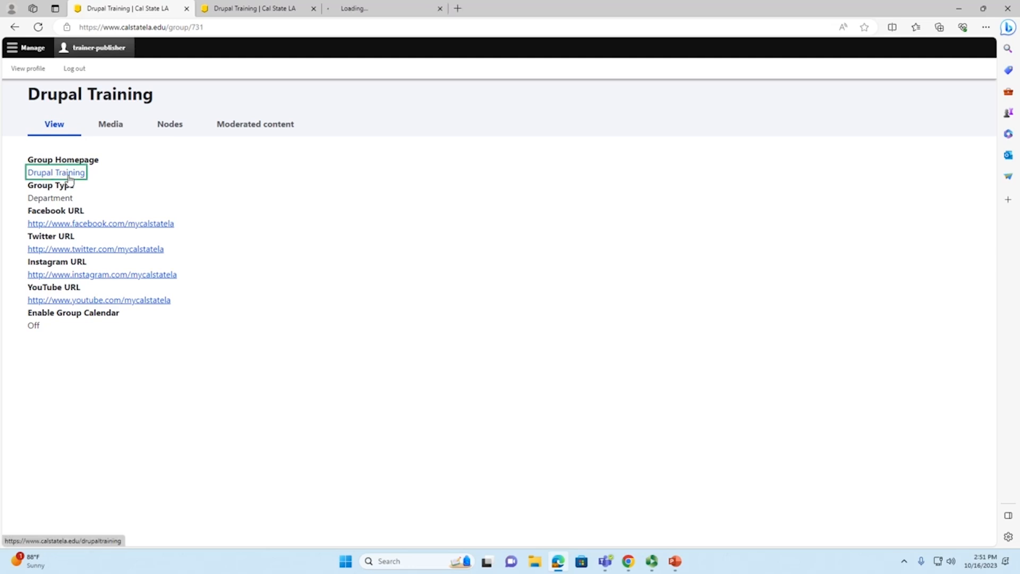
left_click(355, 9)
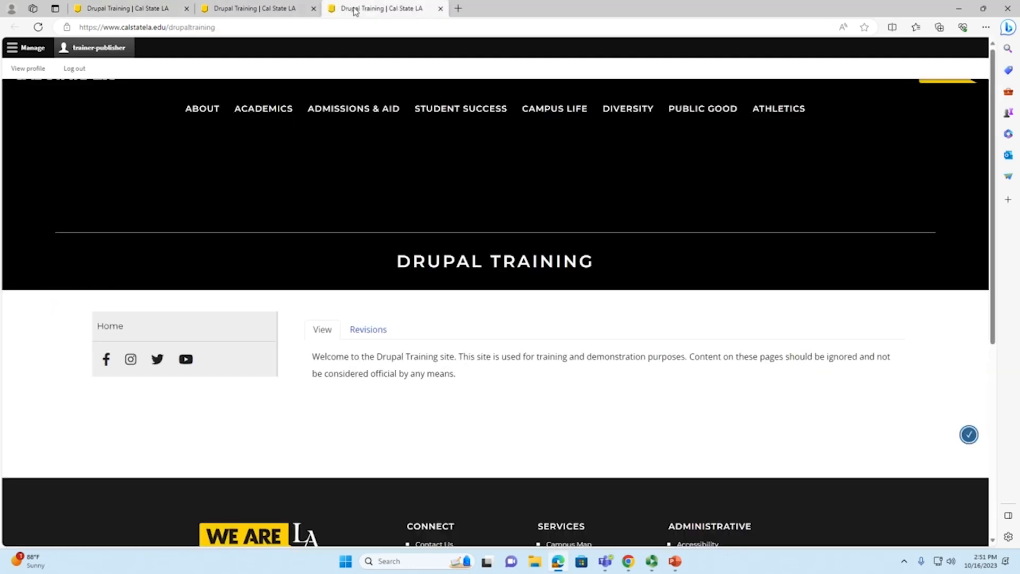
left_click(441, 9)
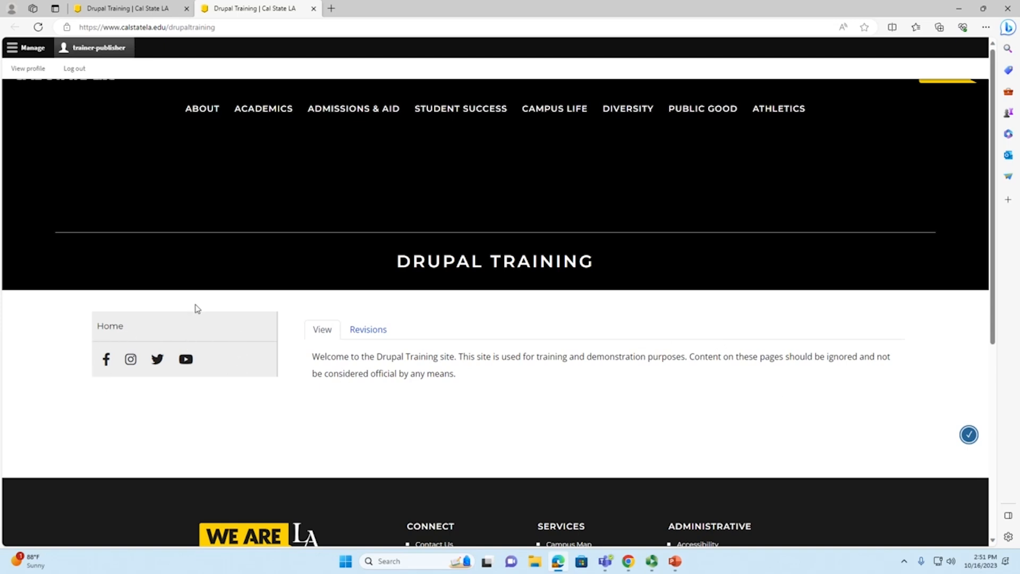
left_click(136, 6)
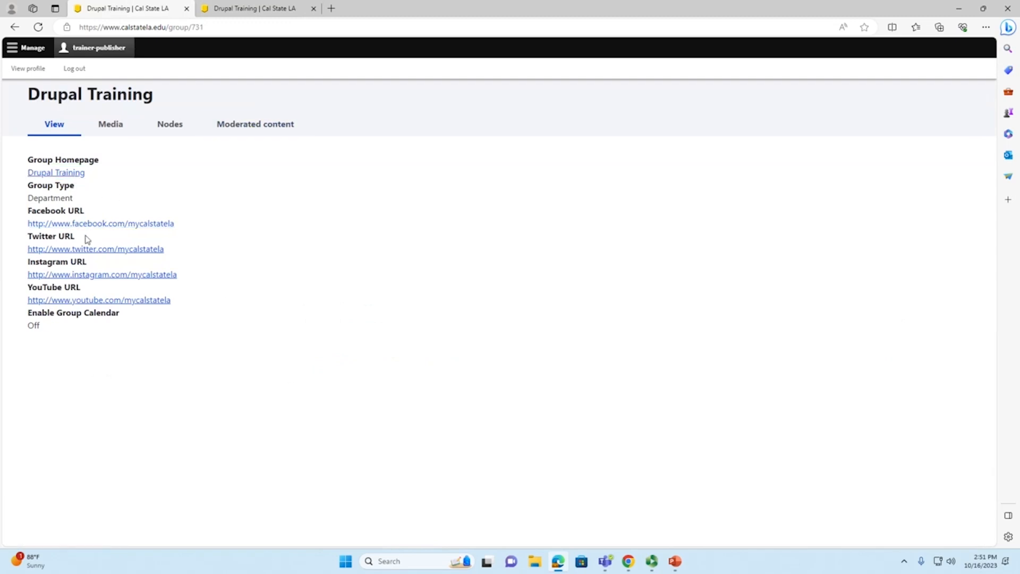
Open the Drupal Training group's media items and look through the whole list of files
left_click(122, 130)
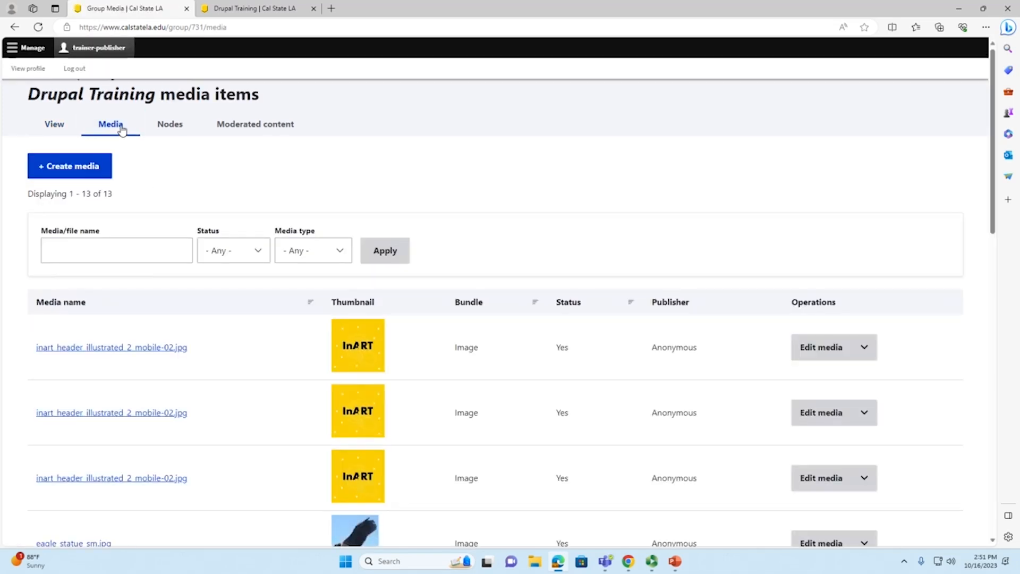
scroll(358, 142, "down", 2)
scroll(362, 146, "up", 2)
scroll(365, 169, "down", 2)
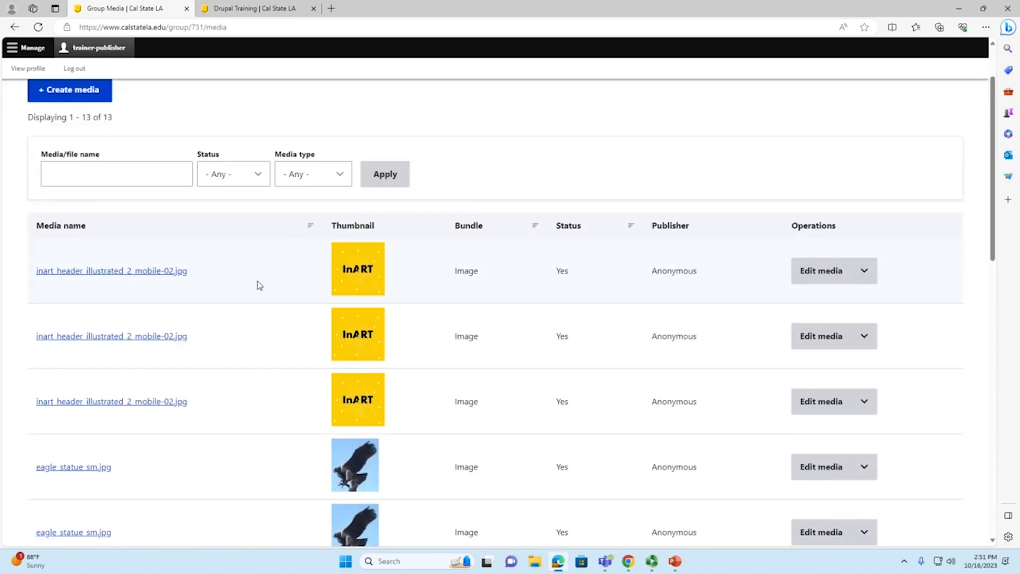
scroll(258, 286, "down", 2)
scroll(258, 286, "down", 6)
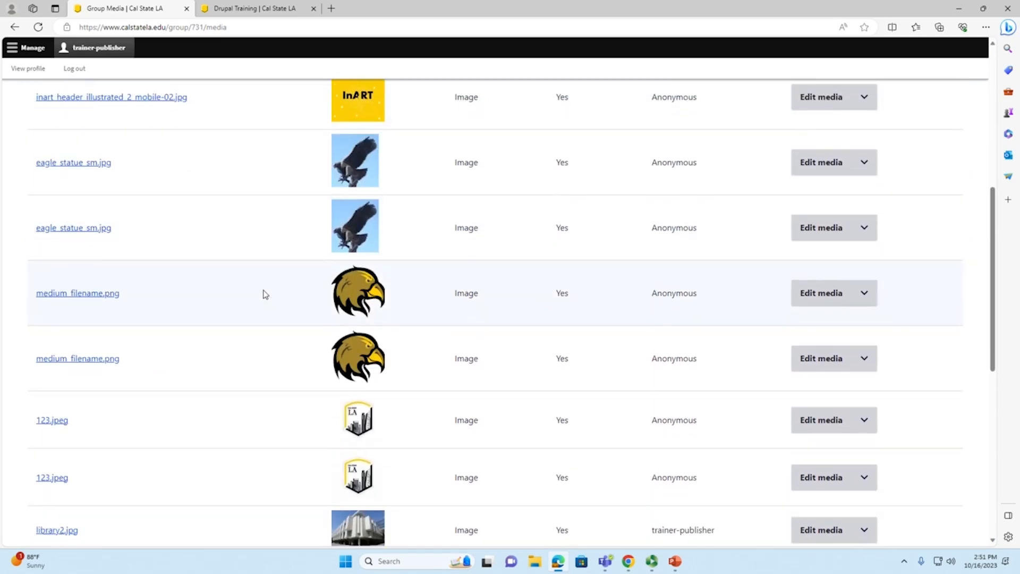
scroll(266, 298, "down", 10)
scroll(267, 301, "up", 10)
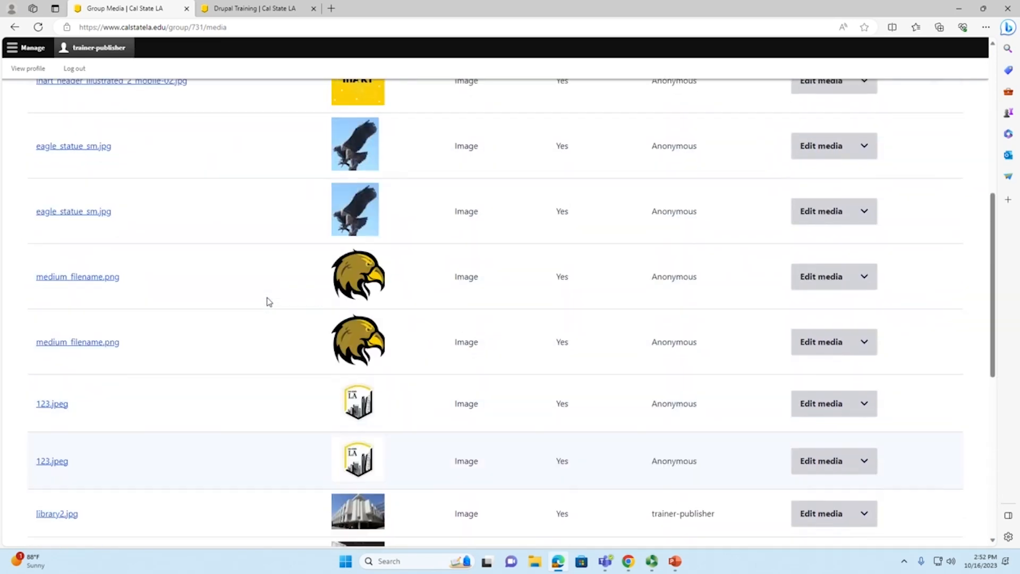
scroll(268, 299, "up", 7)
Filter the group's media items by the Audio media type
left_click(92, 250)
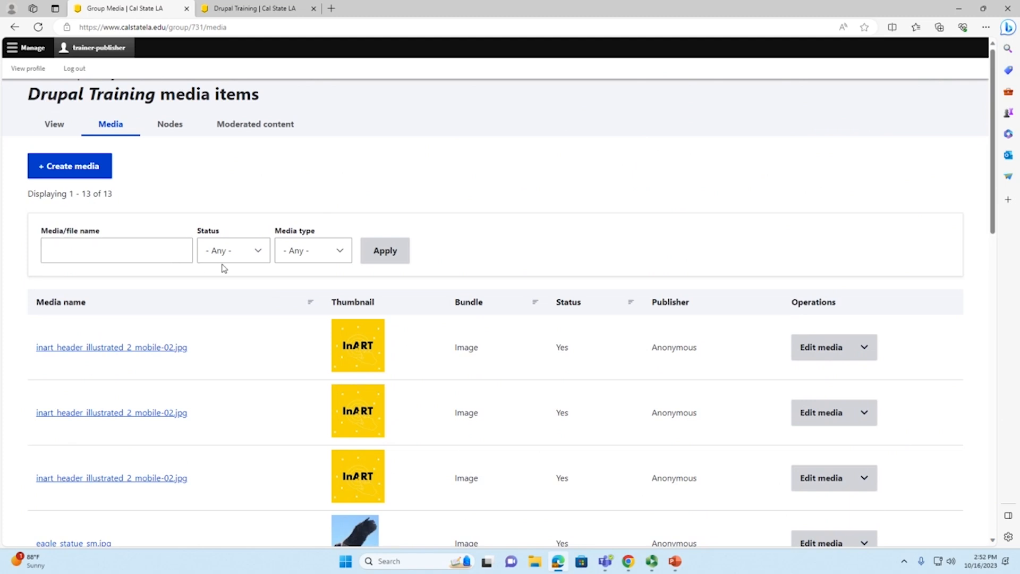
left_click(302, 257)
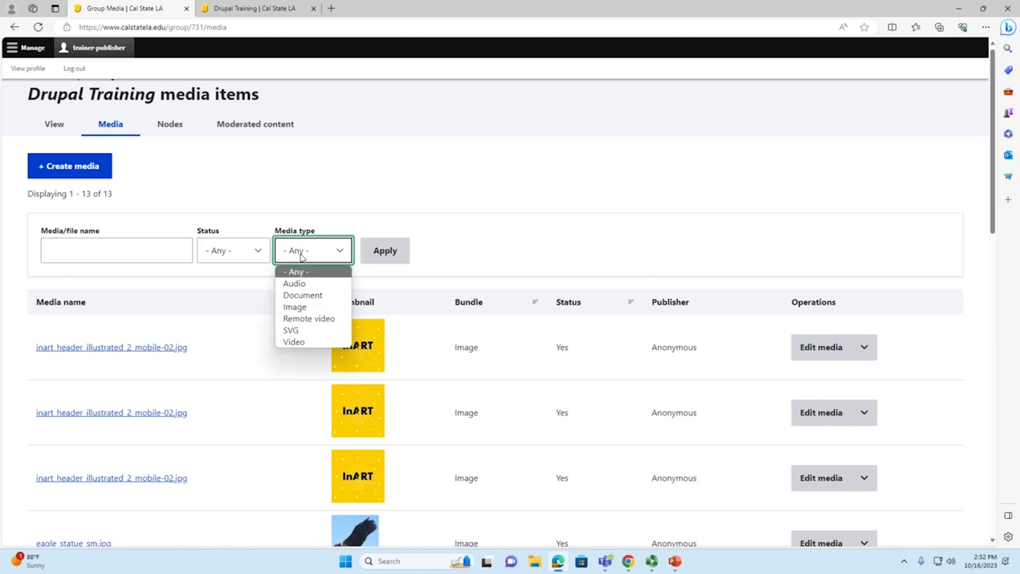
left_click(319, 289)
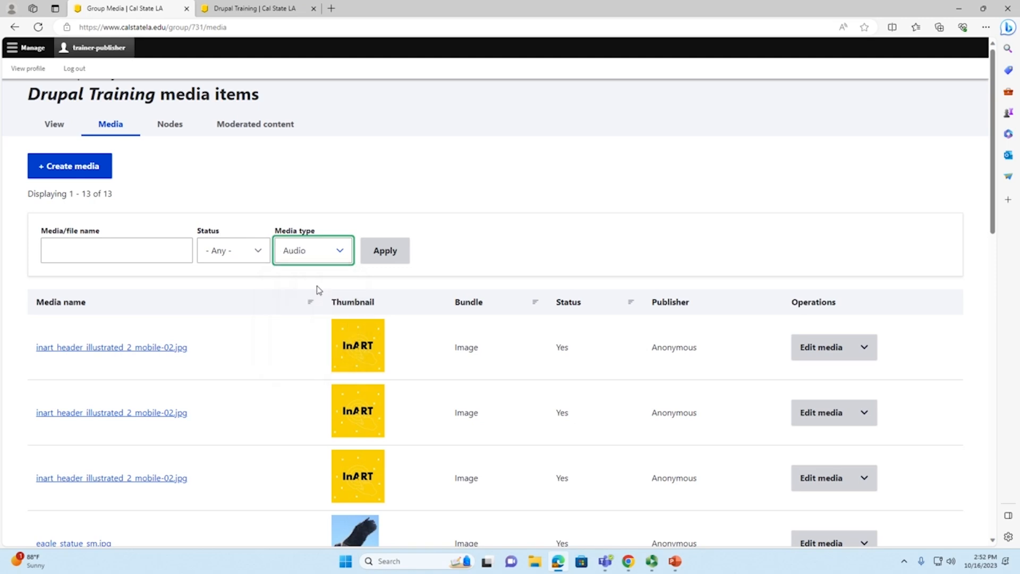
left_click(401, 264)
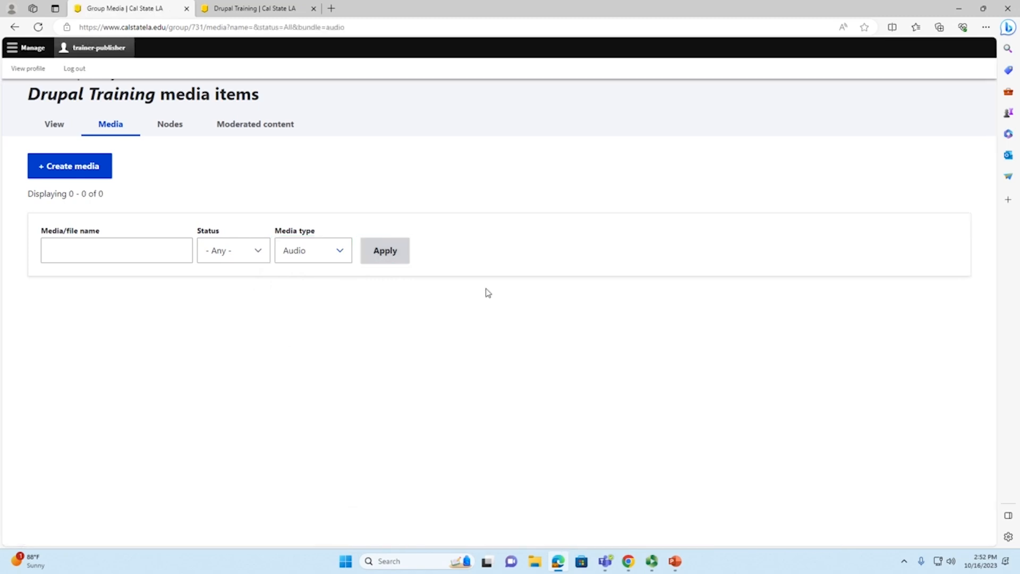
Filter the group's media items by the Image media type and look through the listed files
left_click(343, 258)
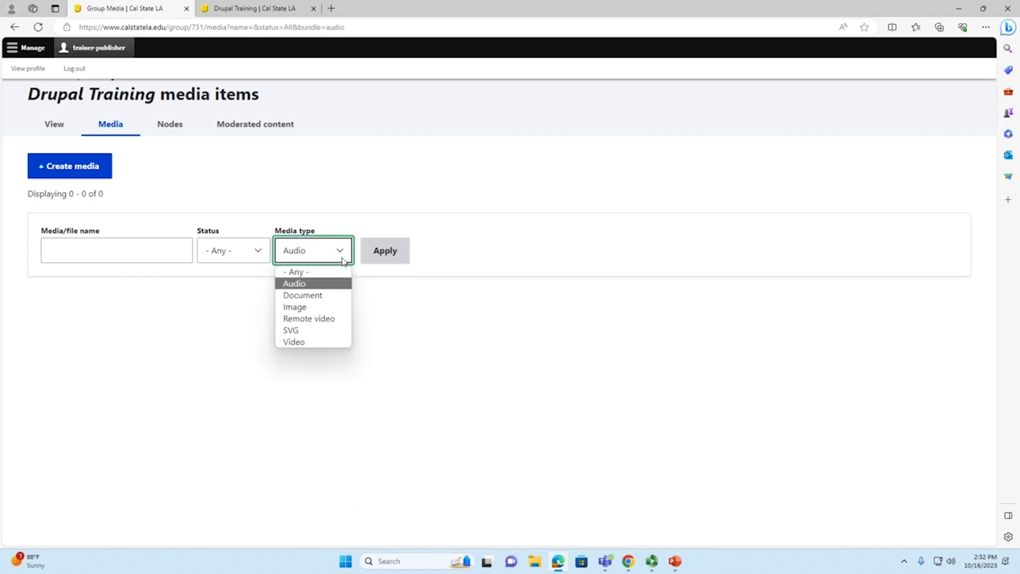
left_click(319, 308)
left_click(379, 261)
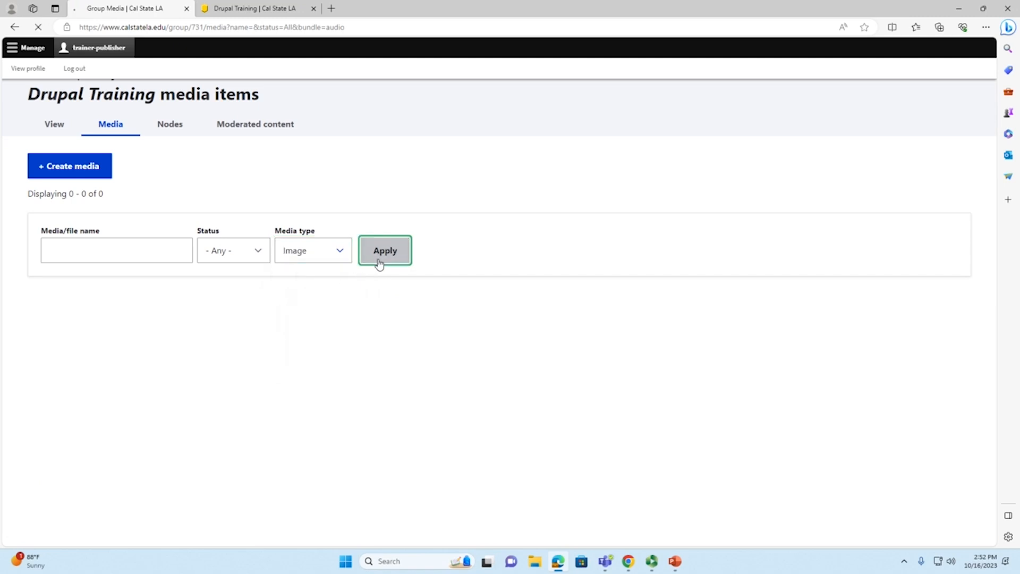
scroll(240, 344, "down", 6)
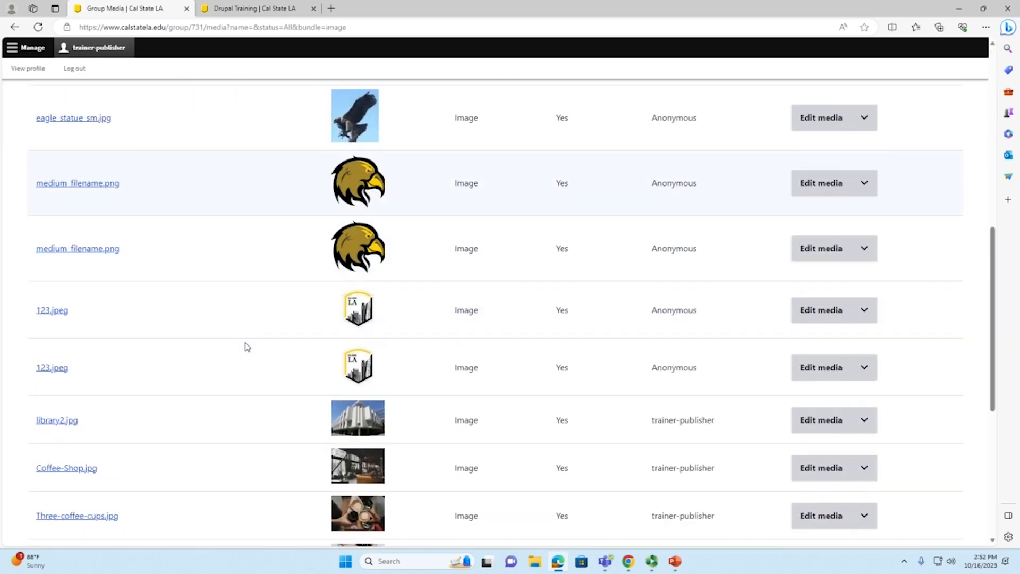
scroll(248, 345, "up", 8)
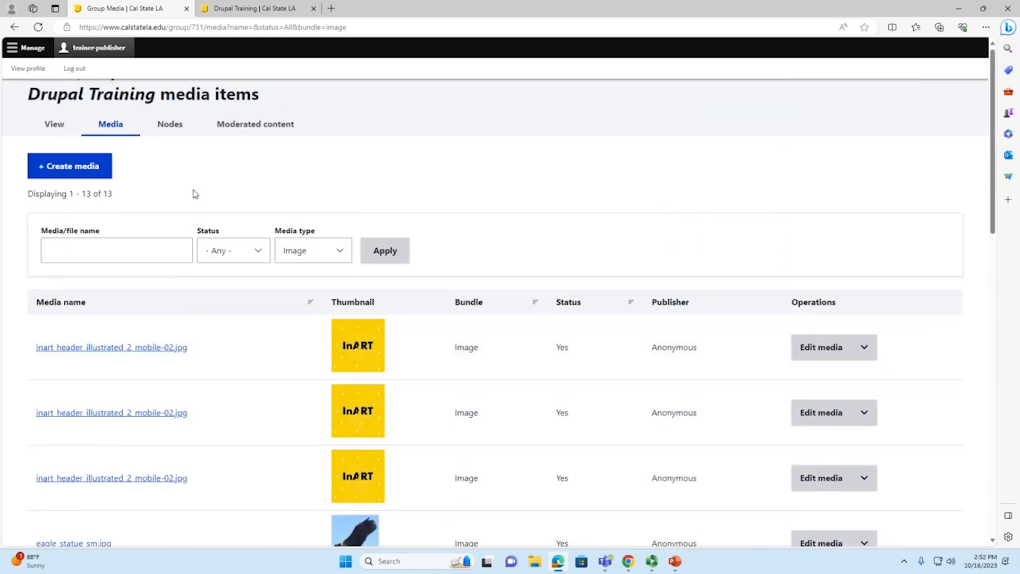
Start creating a new group media item of type Image
left_click(56, 177)
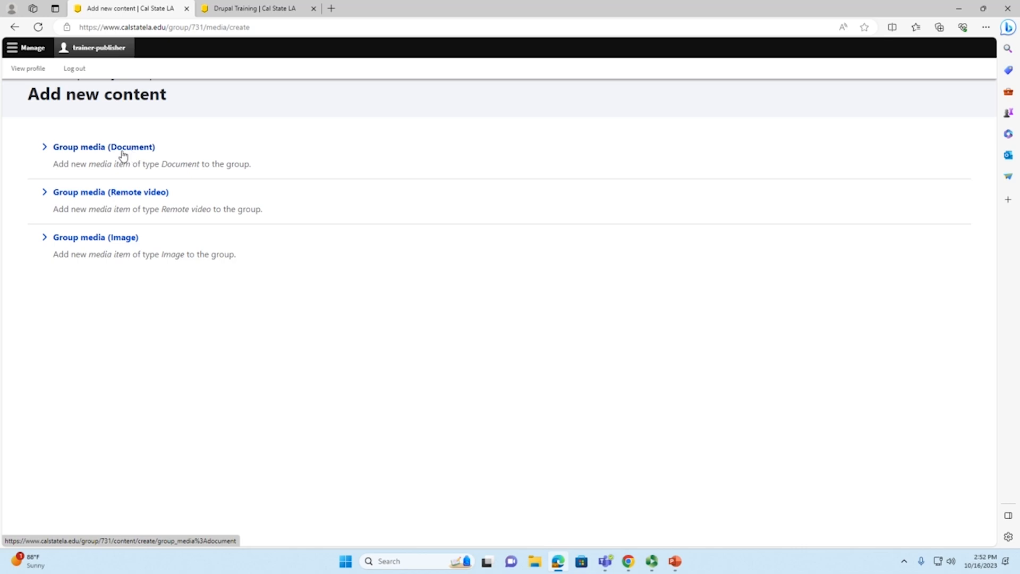
left_click(106, 248)
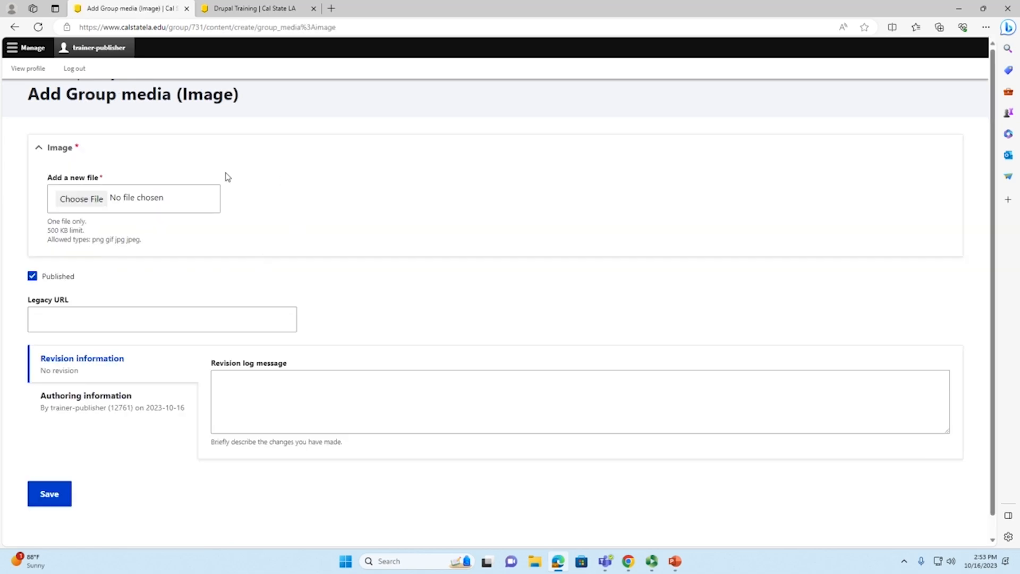
left_click(340, 384)
left_click_drag(93, 236, 46, 237)
left_click(174, 240)
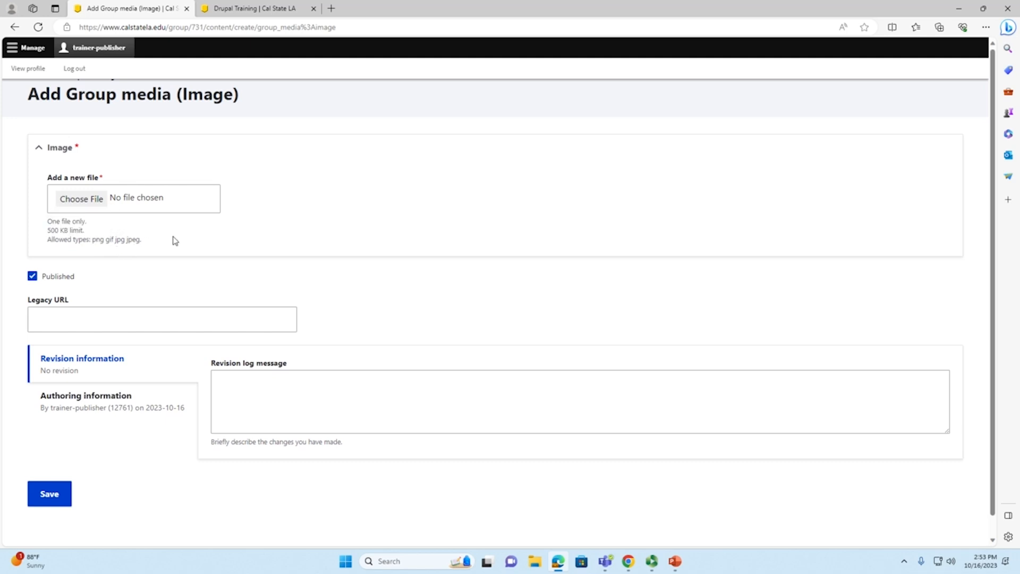
Upload training-labs-08-10-2018_0 from the Test Images folder as the media item's image file
left_click(76, 200)
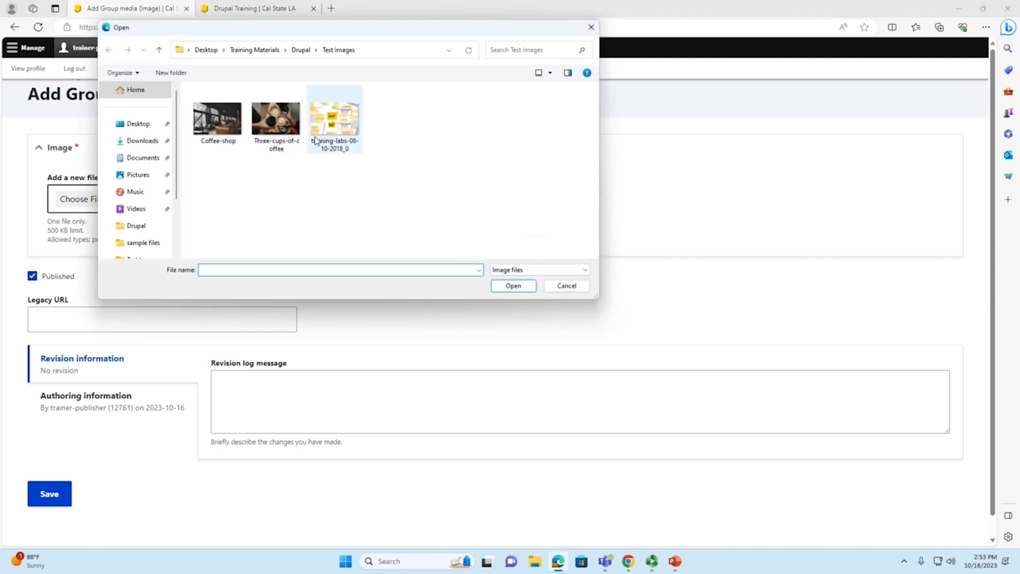
left_click(342, 136)
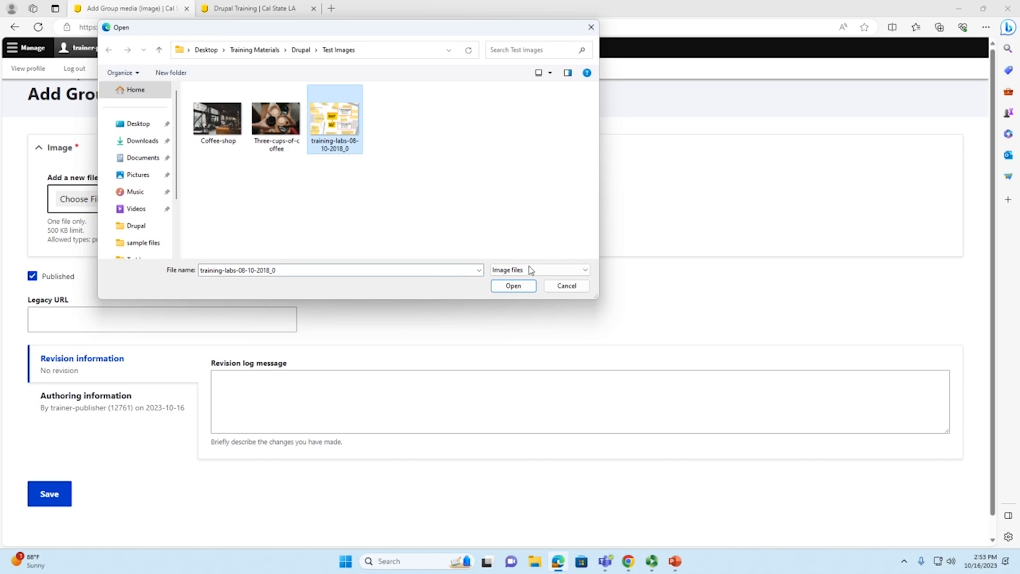
left_click(514, 286)
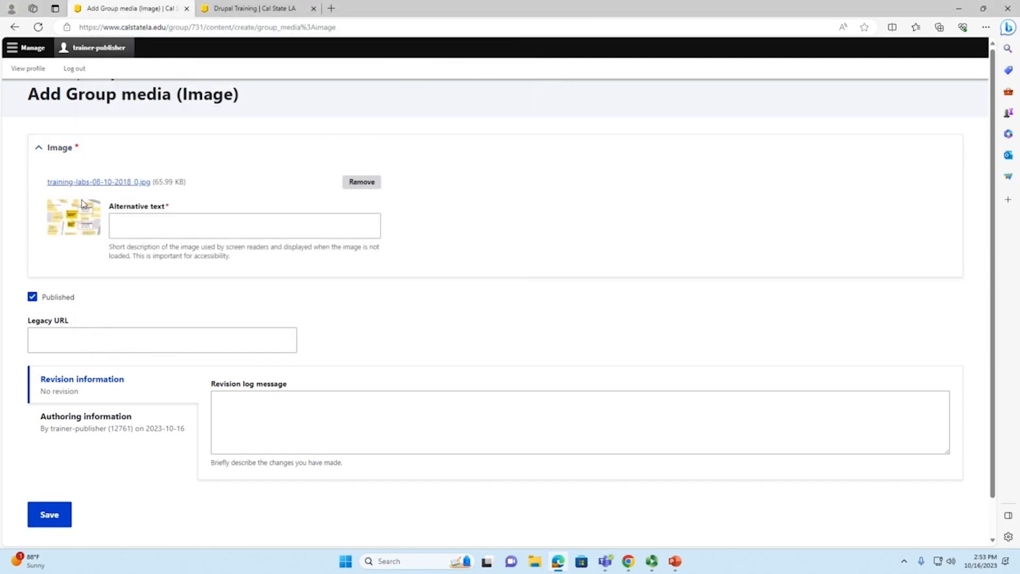
Set the uploaded image's alternative text to "Image of ITS training Labs"
left_click(153, 225)
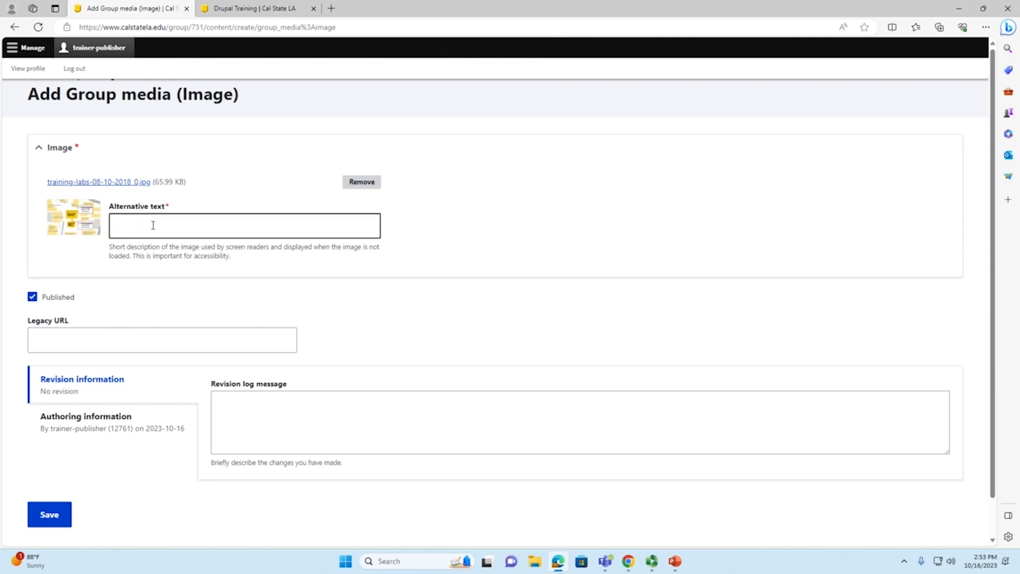
left_click(154, 225)
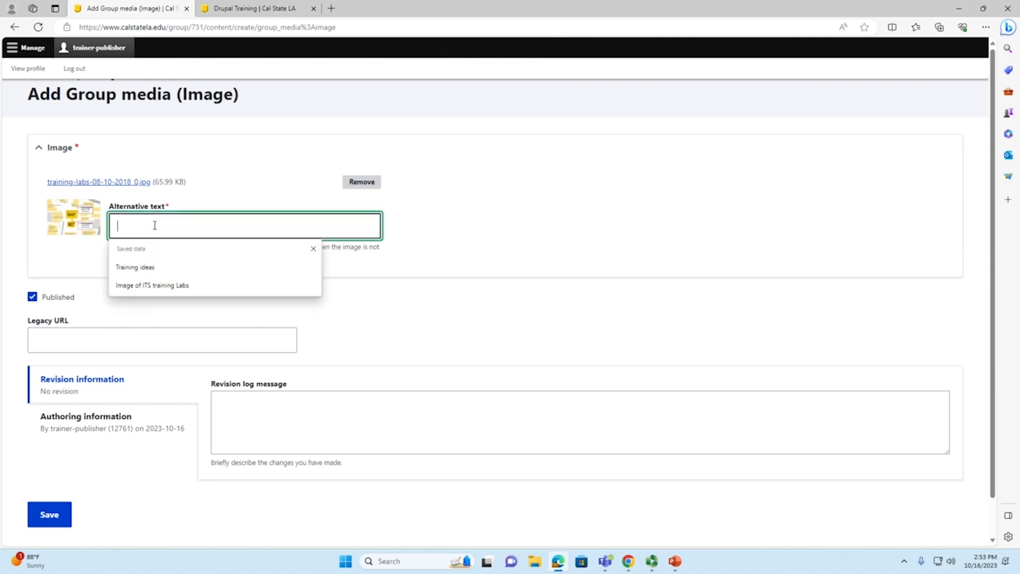
left_click(479, 220)
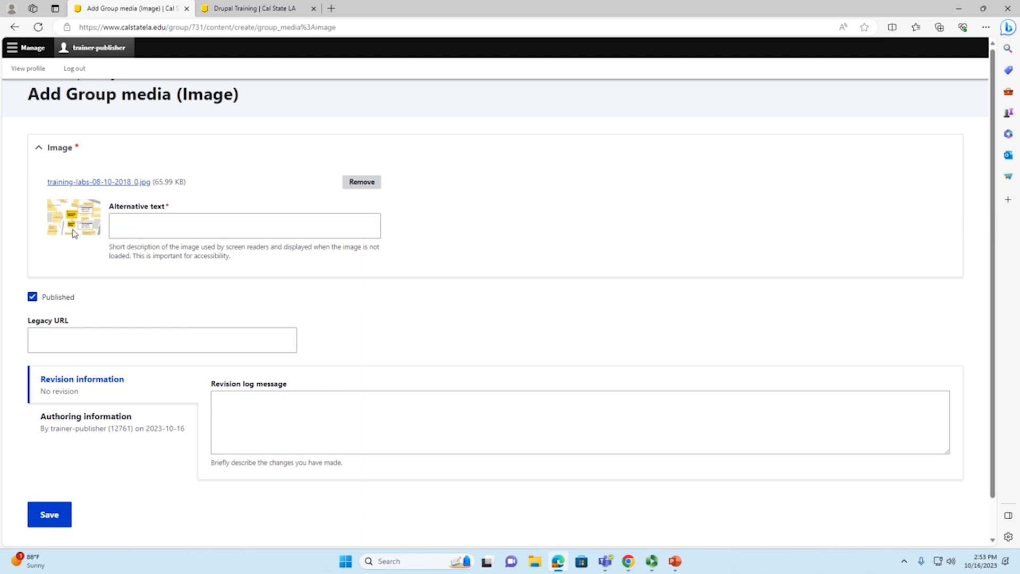
left_click(148, 224)
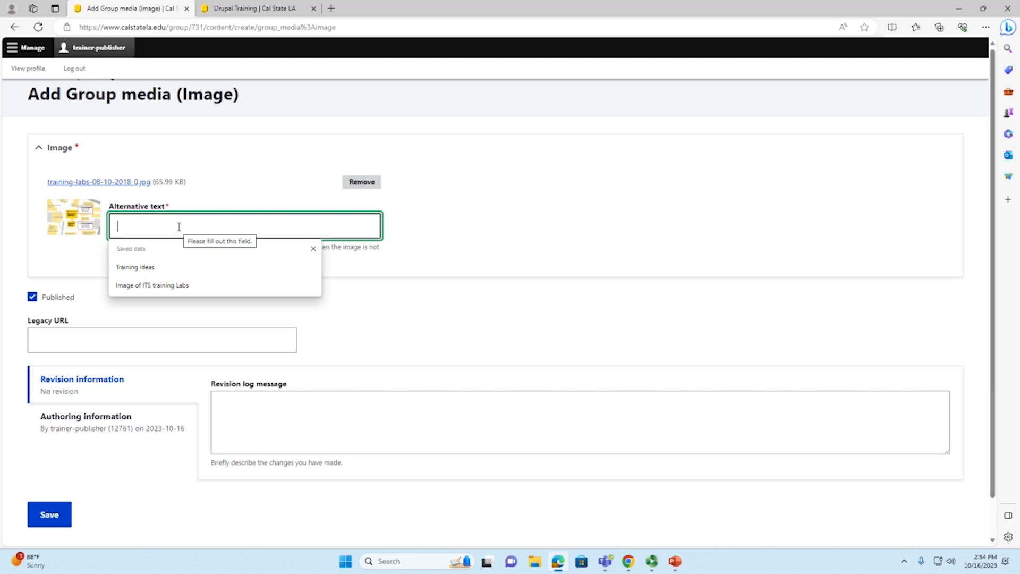
type("Image of ITS training Labs")
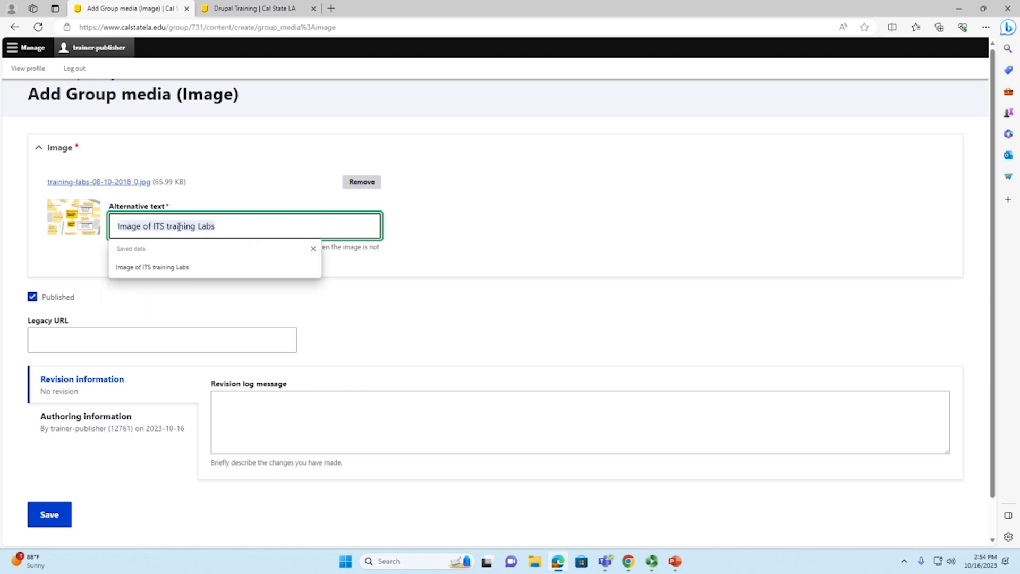
key("Return")
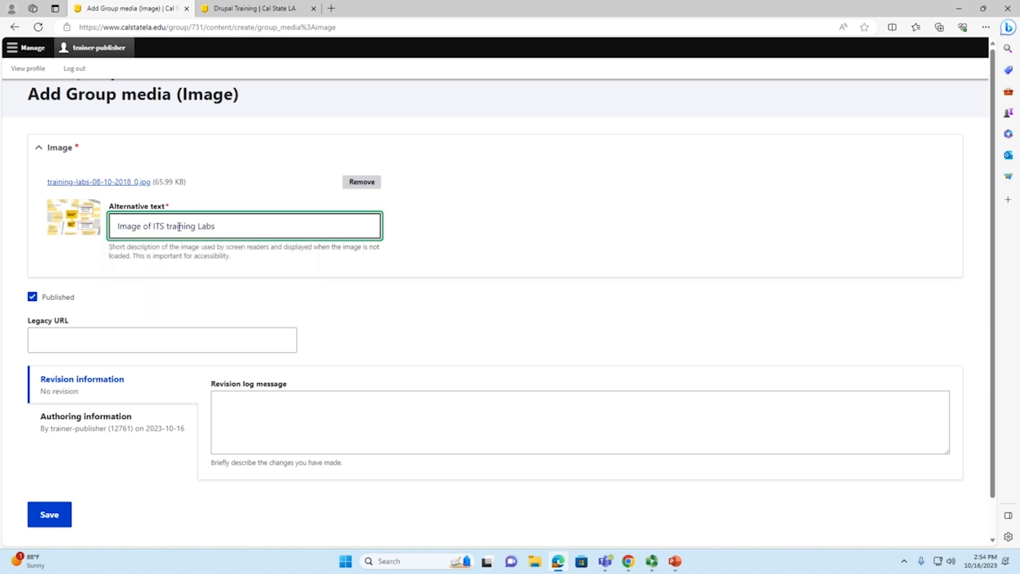
left_click(598, 343)
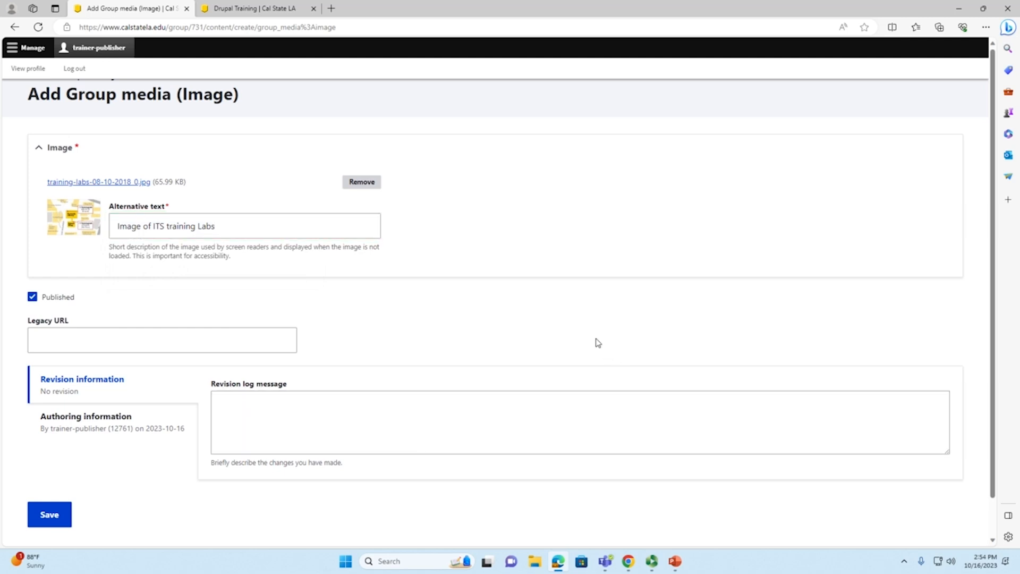
Enter "Uploaded a copyright free image of the ITS Labs" as the revision log message
scroll(488, 333, "down", 1)
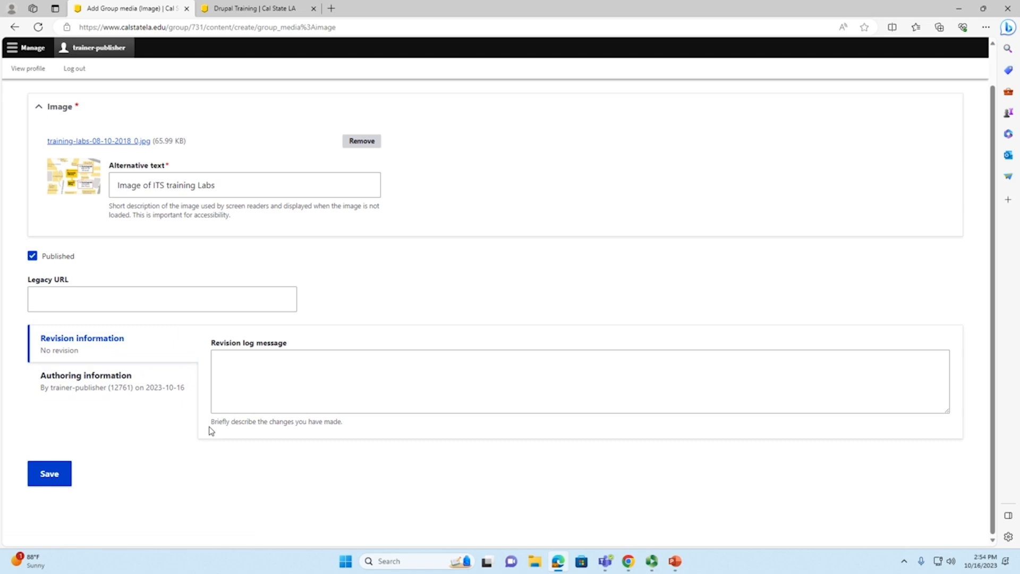
left_click(327, 387)
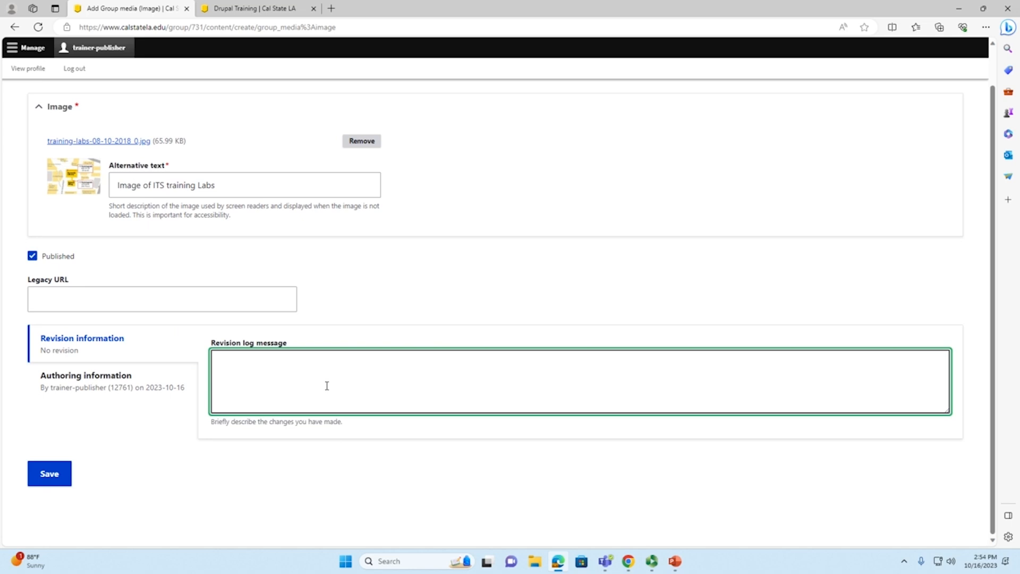
type("Uploaded a copyright free ima")
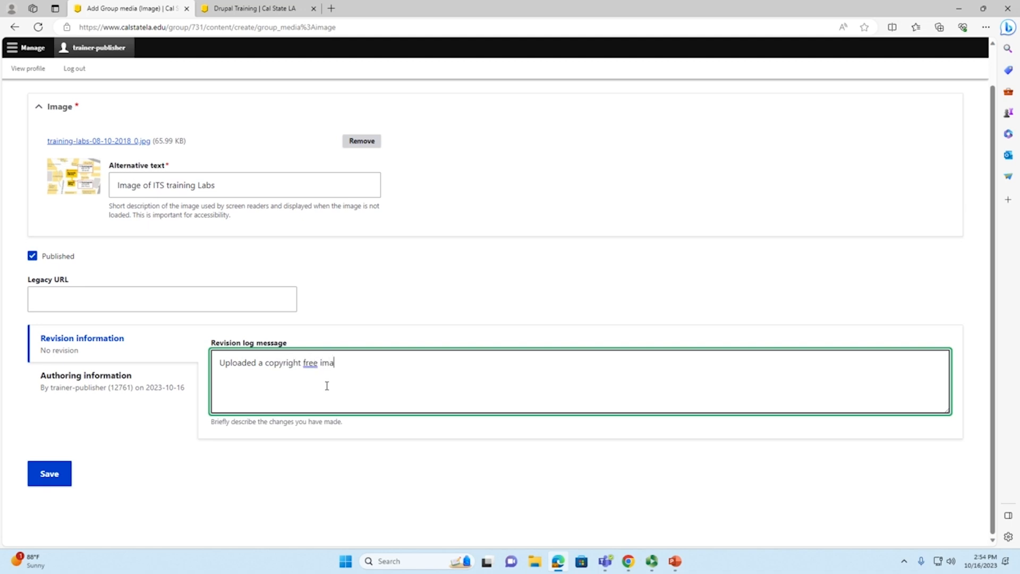
type("ge of the ITS Labs")
left_click(372, 505)
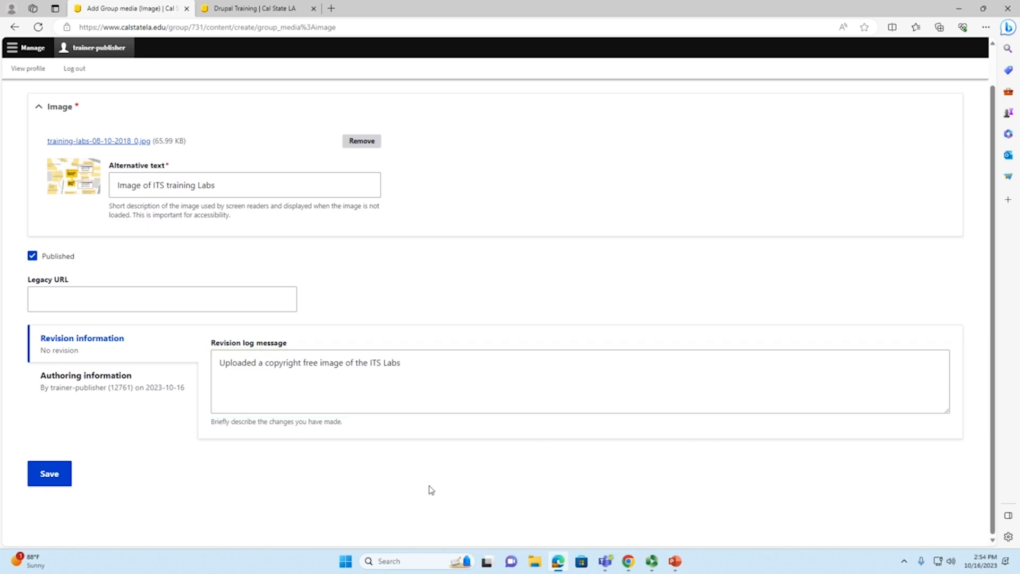
Show the image's authoring information to check its author and authored date
left_click(96, 393)
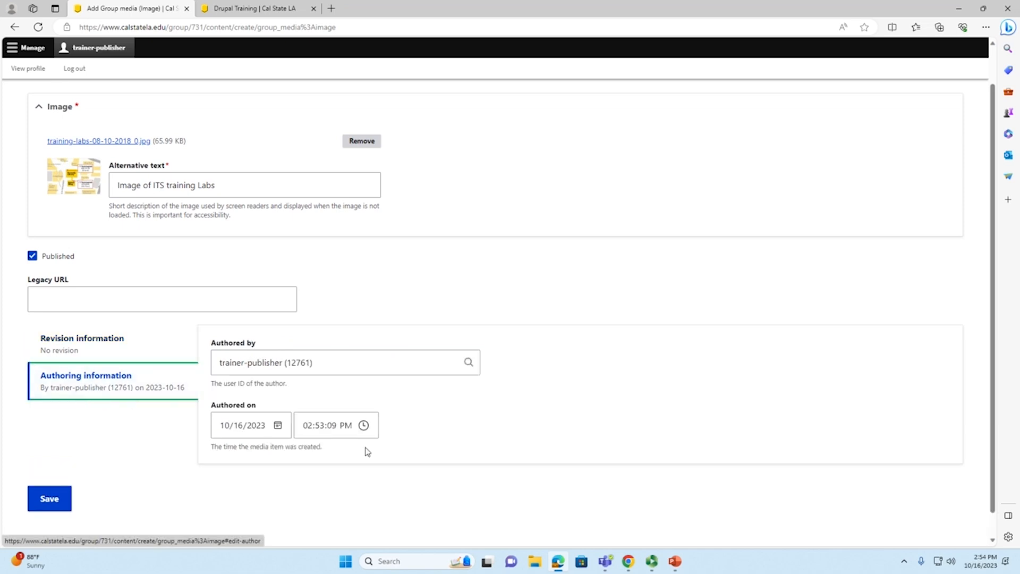
left_click(307, 364)
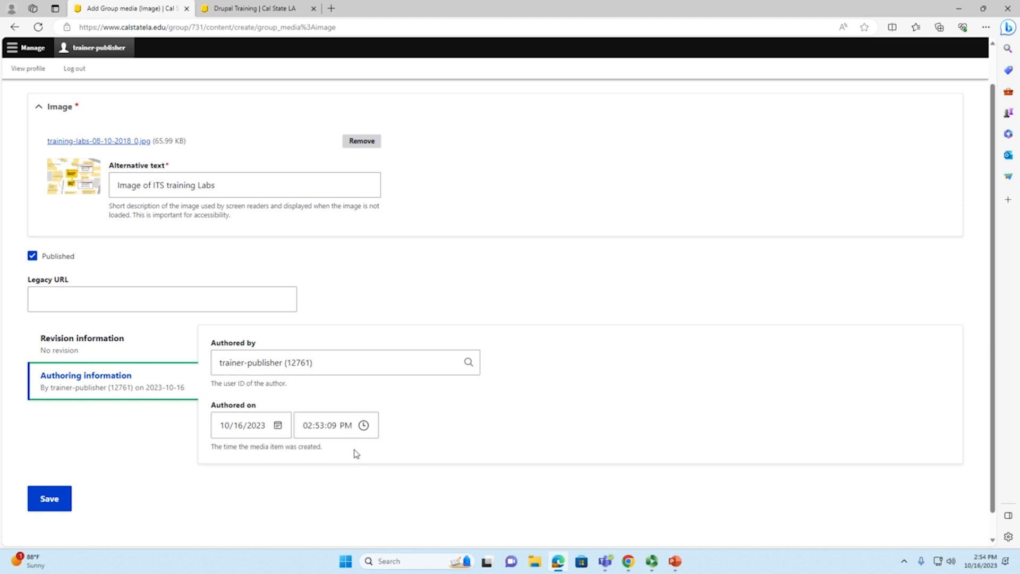
Save the new image media item
left_click(51, 504)
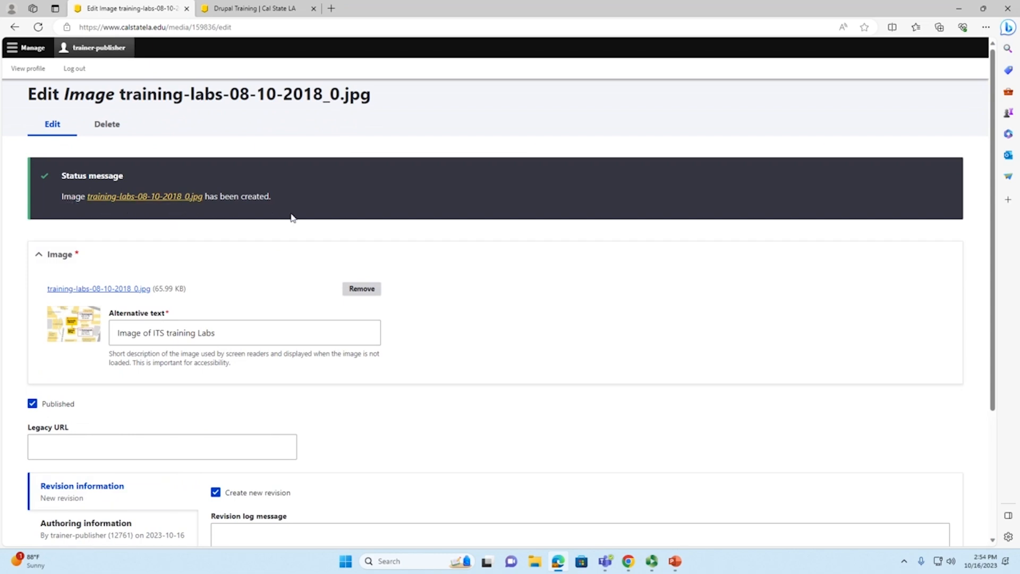
scroll(745, 298, "down", 3)
scroll(743, 298, "up", 3)
Open the Drupal Training group's media list from the profile and locate training-labs-08-10-2018_0.jpg in it
left_click(25, 69)
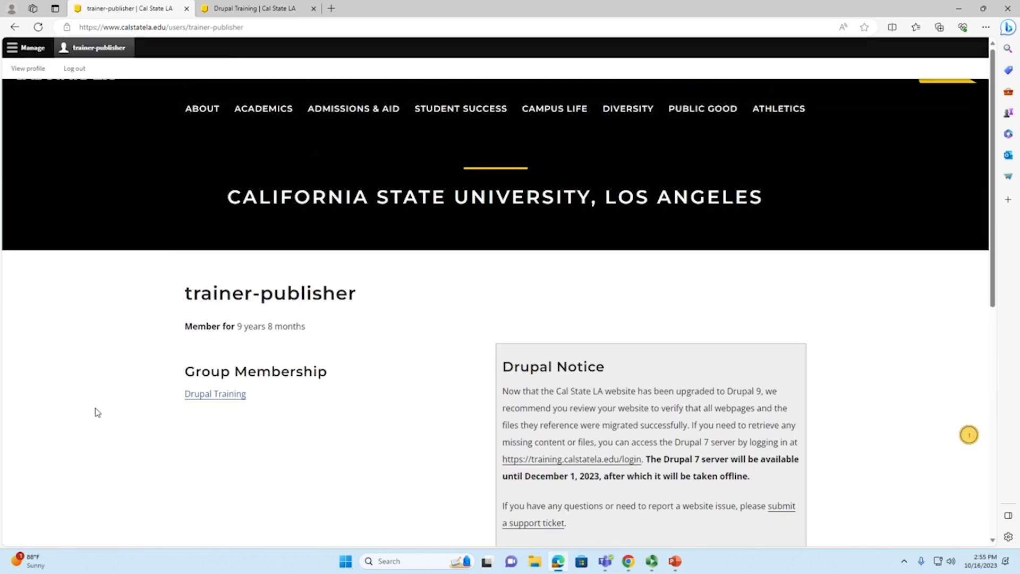
scroll(524, 403, "down", 1)
scroll(429, 409, "up", 1)
left_click(233, 394)
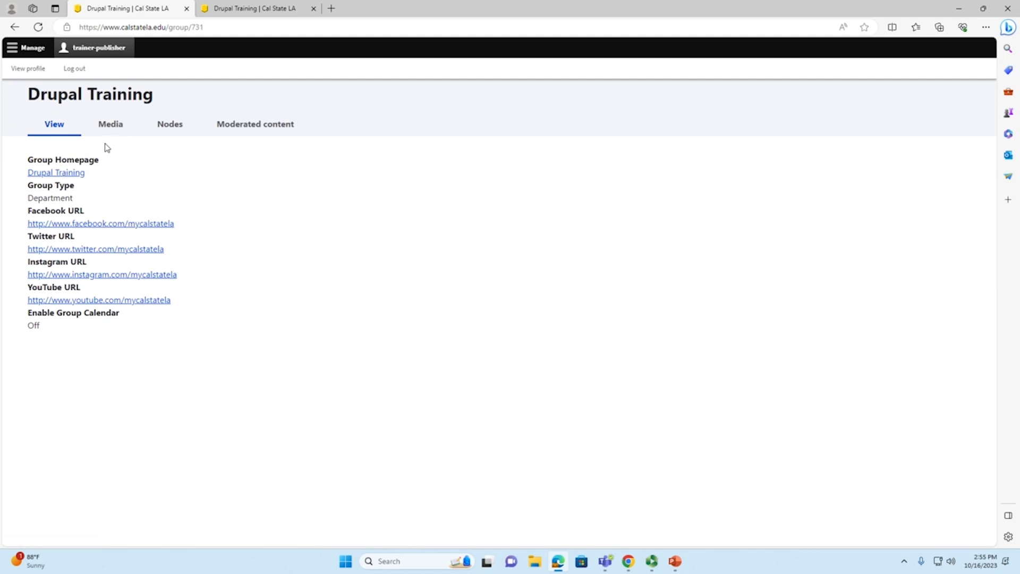
left_click(110, 138)
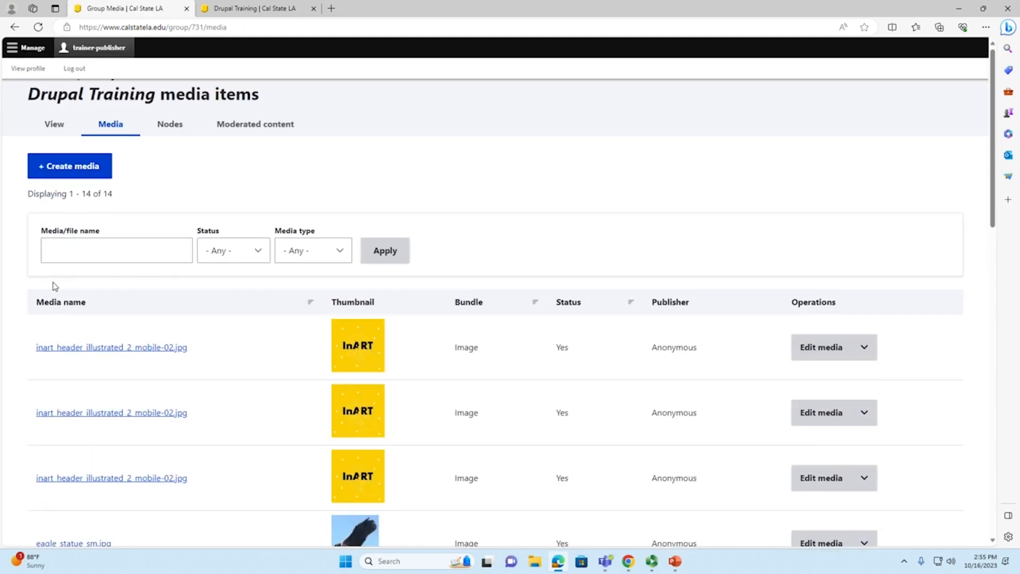
scroll(33, 287, "down", 15)
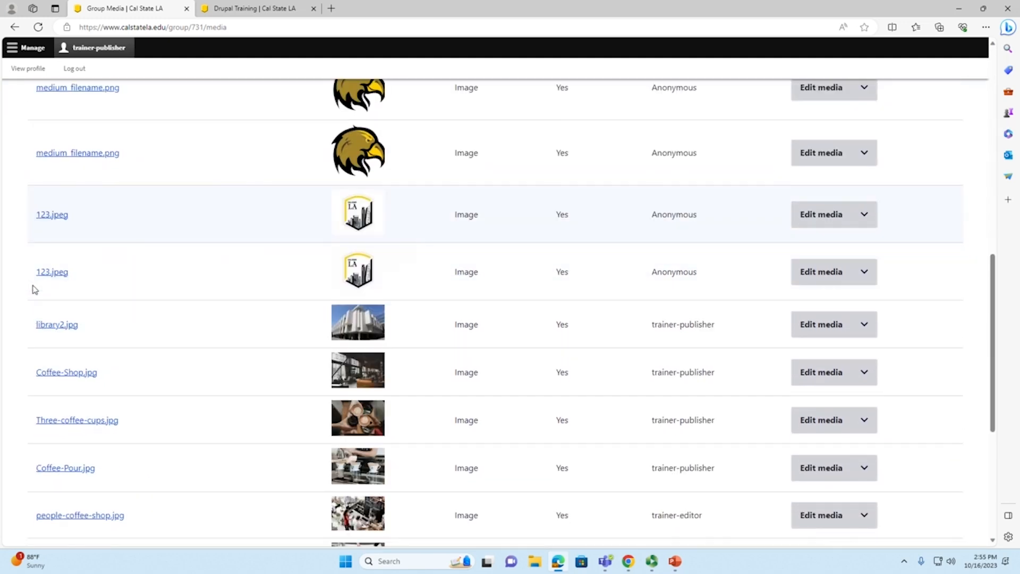
scroll(34, 288, "down", 1)
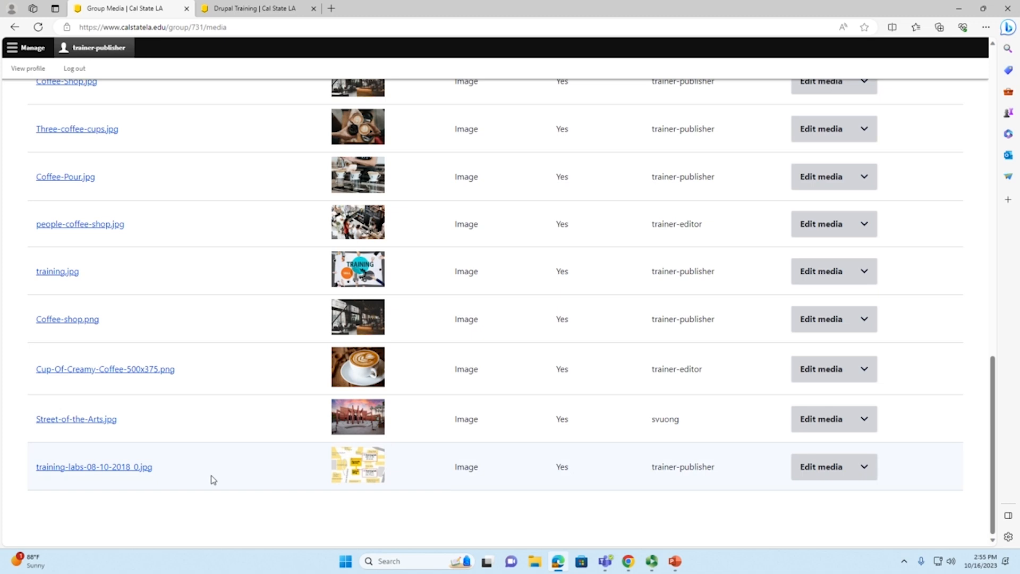
scroll(631, 505, "up", 15)
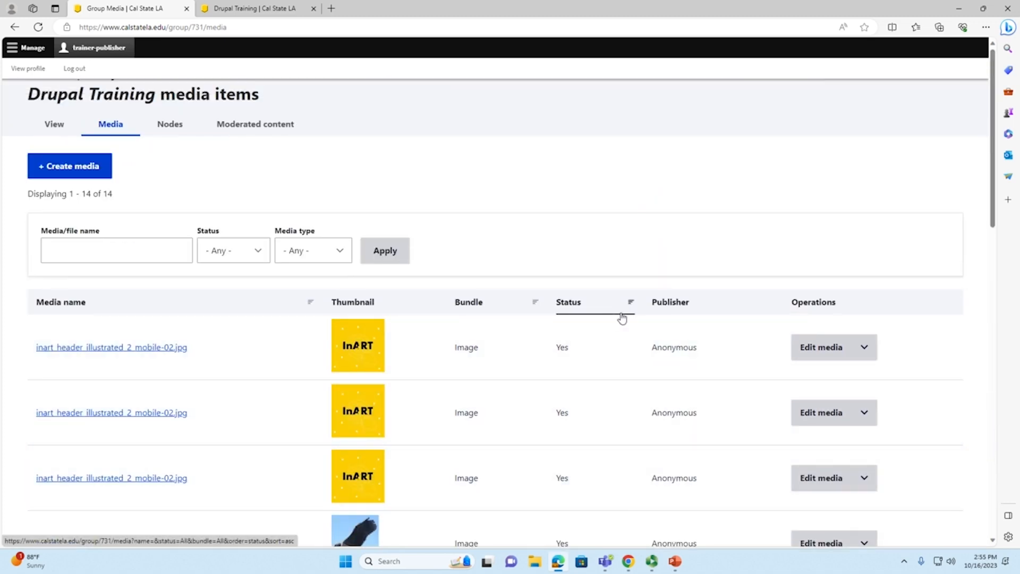
Show the additional operations available for training-labs-08-10-2018_0.jpg in the media list
scroll(795, 448, "down", 10)
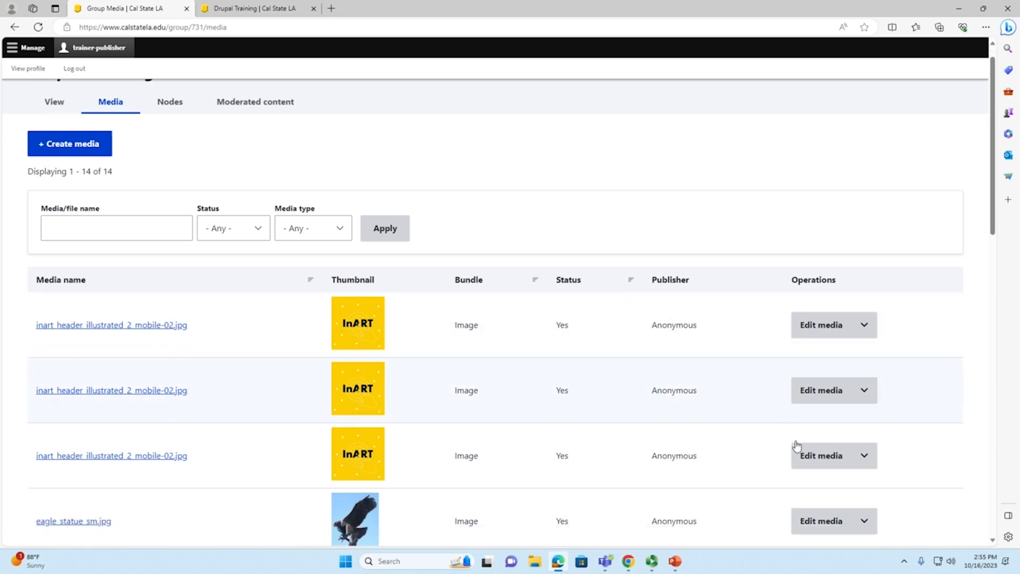
scroll(819, 467, "down", 3)
left_click(864, 467)
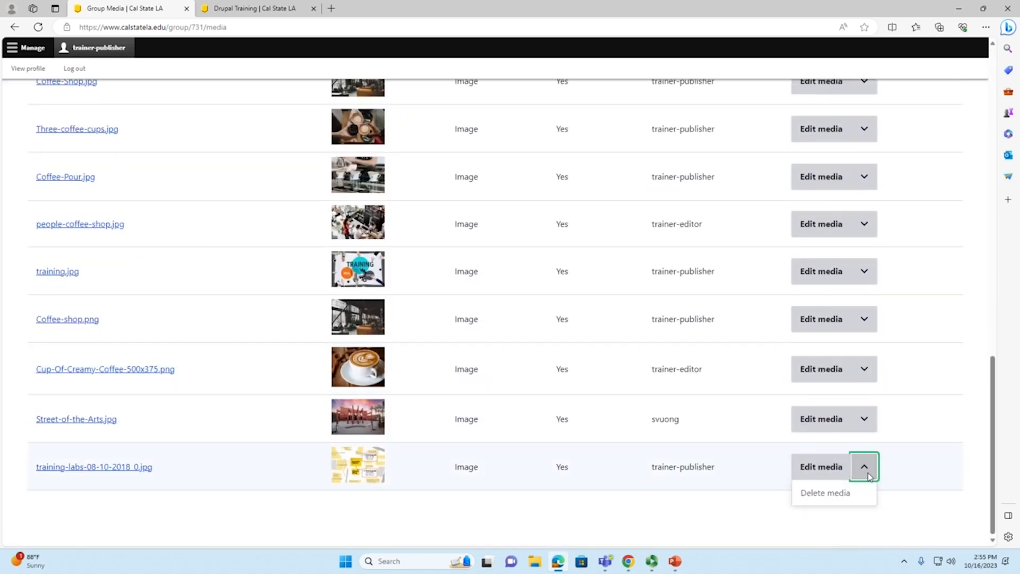
left_click(570, 519)
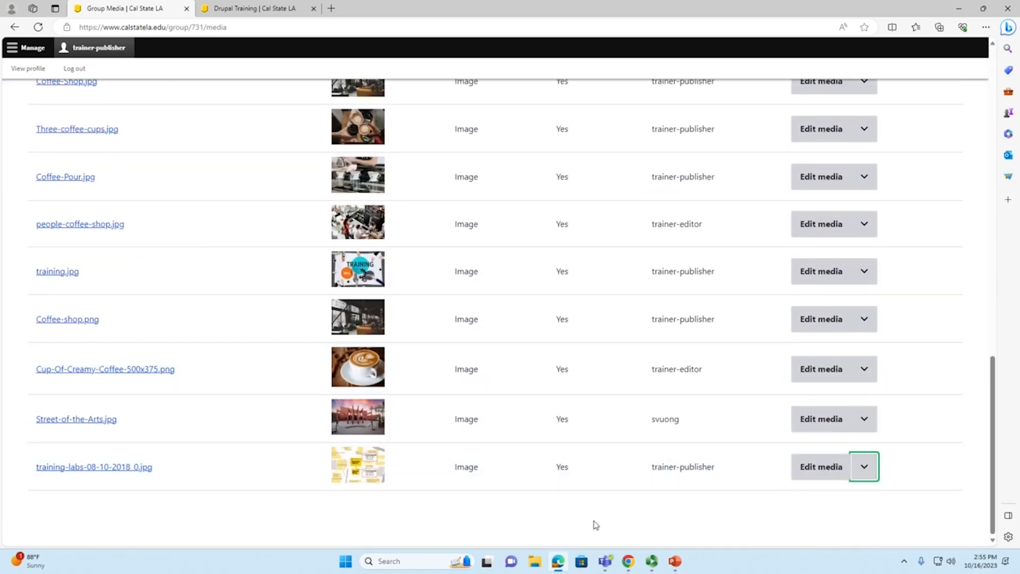
Open the Drupal Training group's nodes list and review its content items
scroll(584, 521, "up", 15)
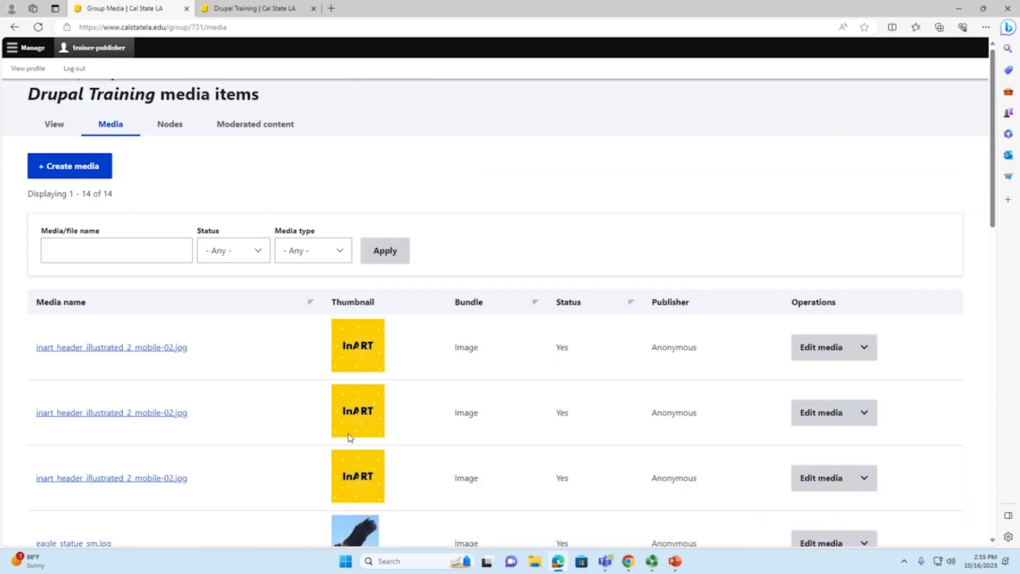
left_click(178, 134)
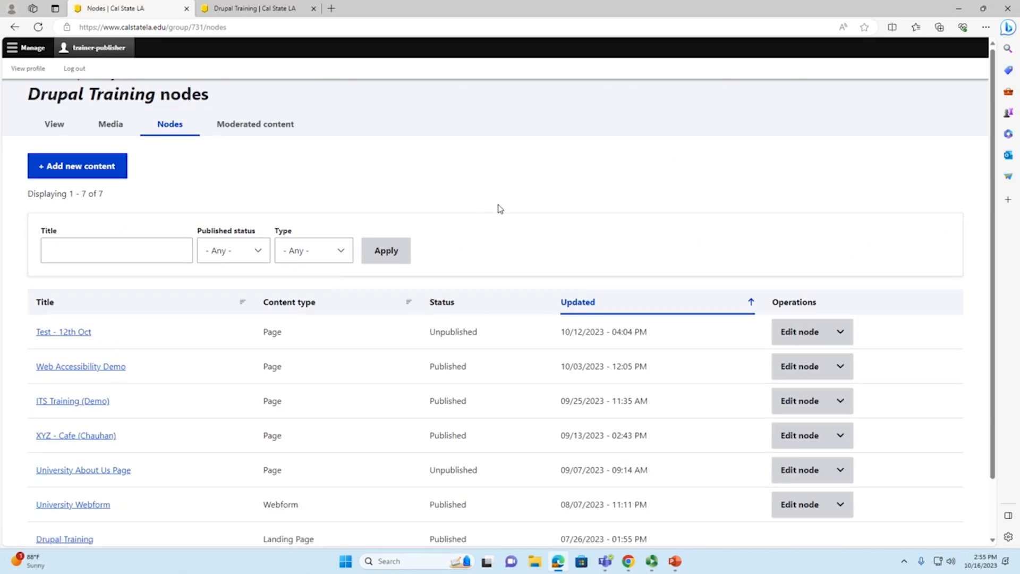
scroll(504, 213, "down", 2)
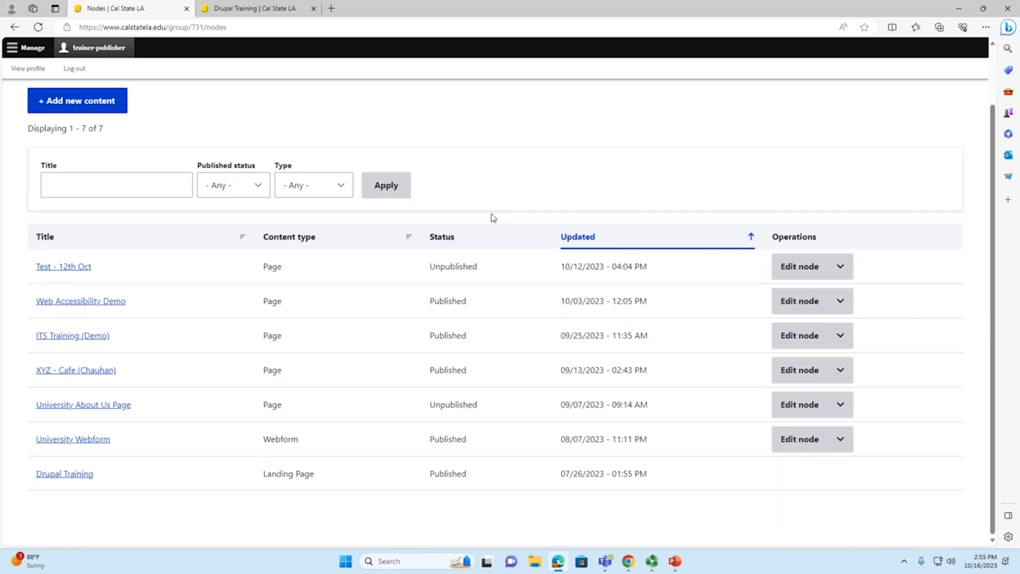
scroll(493, 218, "up", 2)
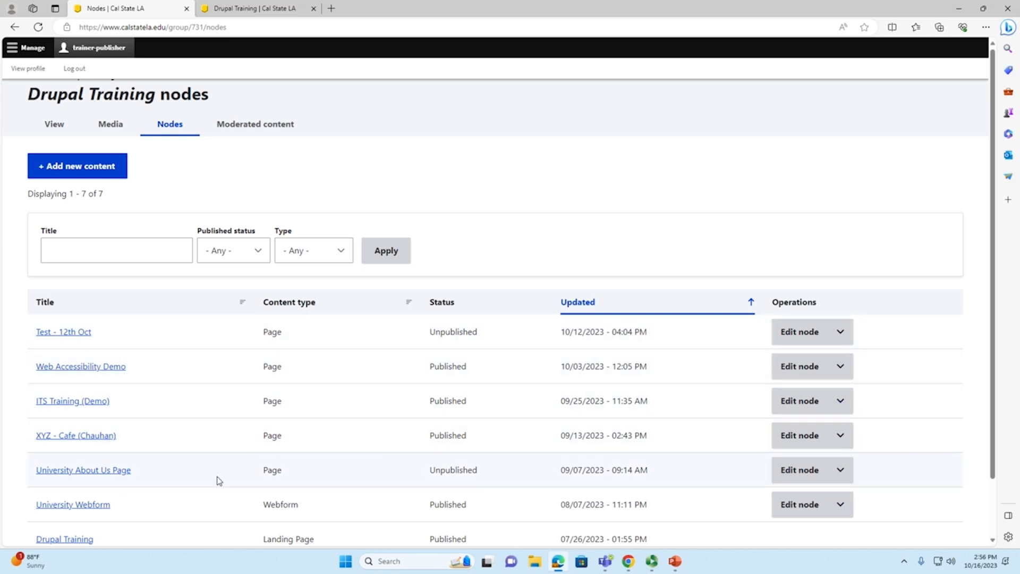
Check the title filter and the content types offered for filtering the group's nodes
left_click(141, 250)
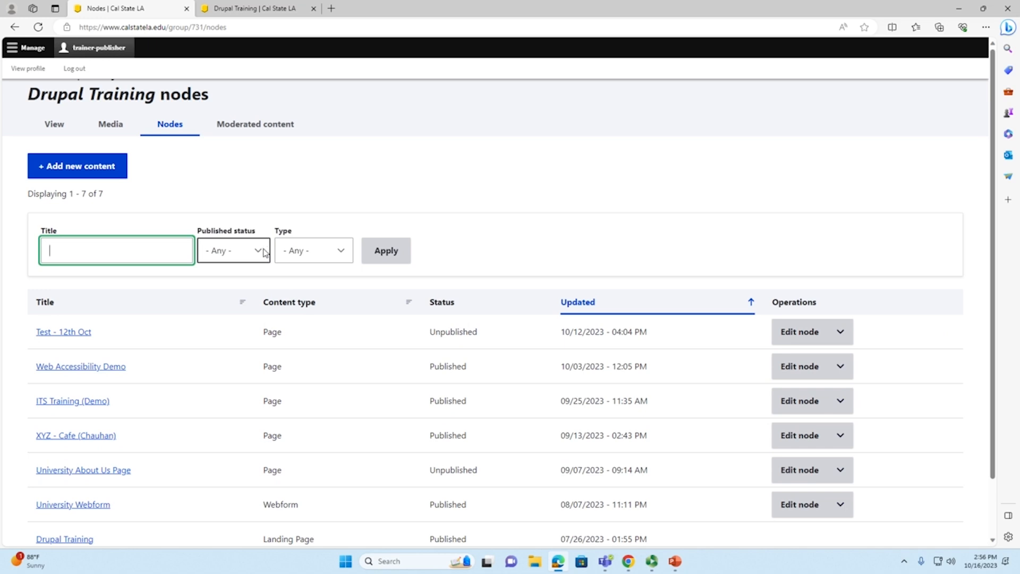
left_click(345, 251)
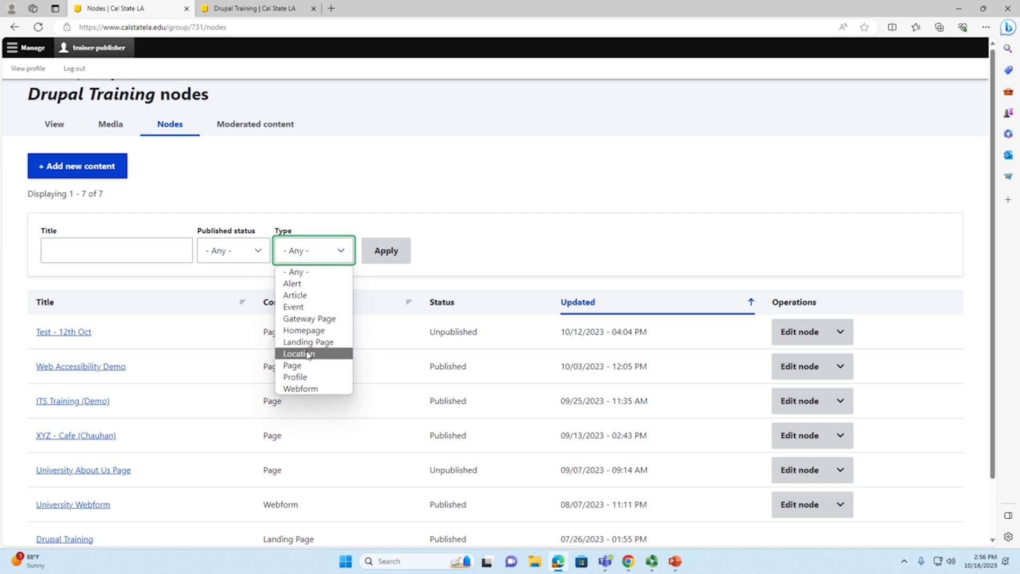
left_click(479, 231)
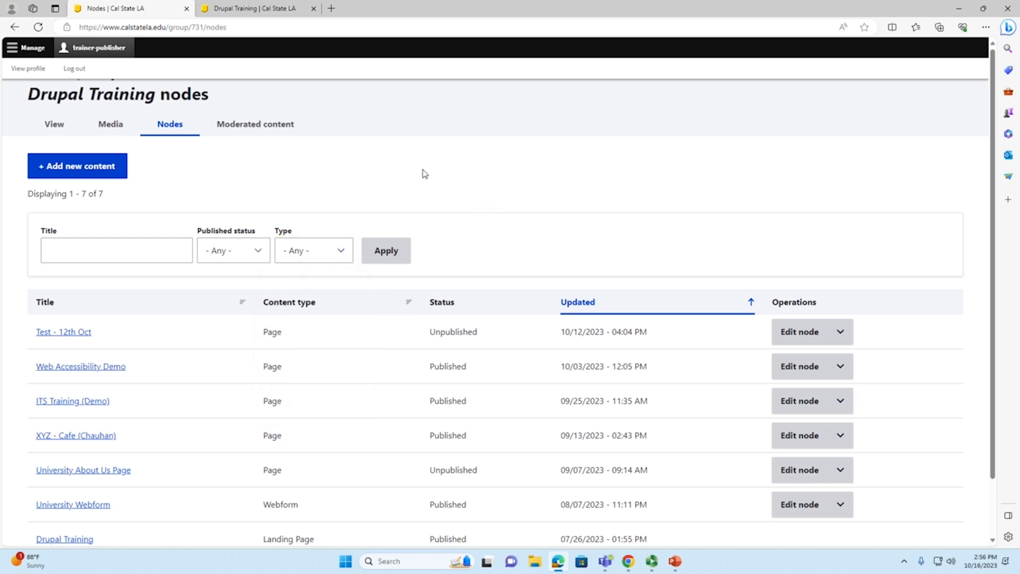
Check which kinds of new content can be added to the group, and return to the nodes list
left_click(105, 170)
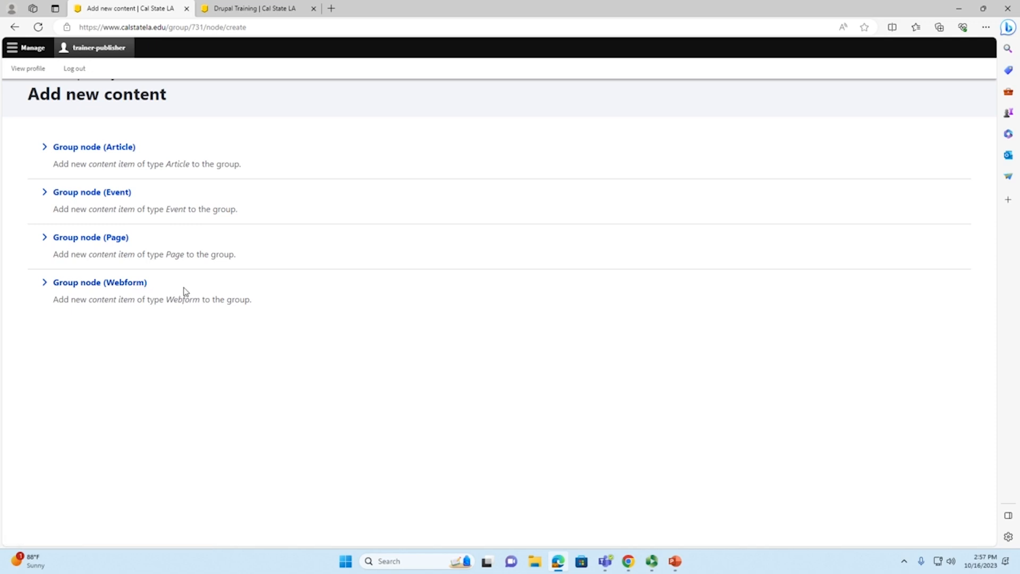
left_click(15, 28)
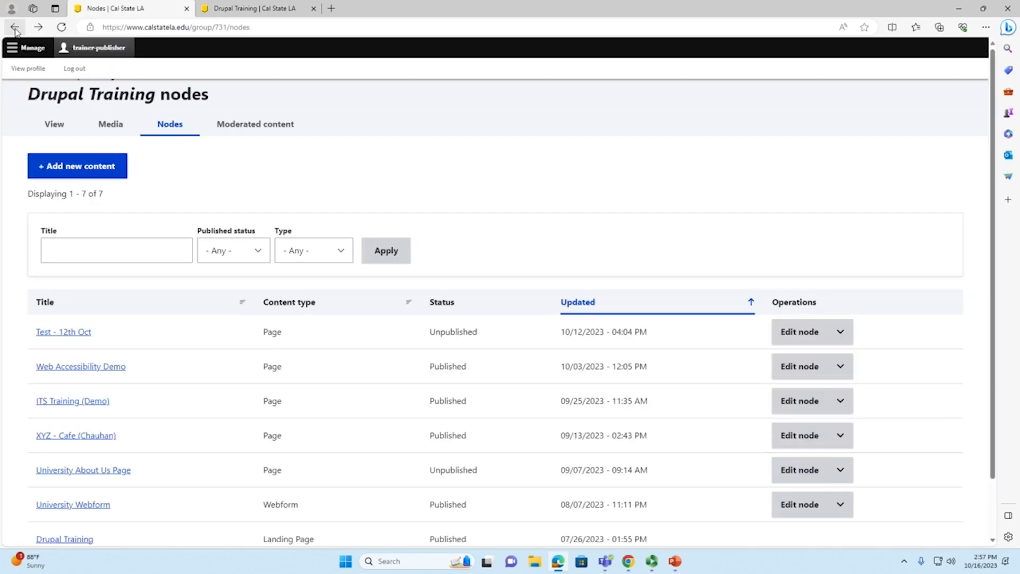
Open the group's moderated content and check the title filter and the moderation state options
left_click(266, 132)
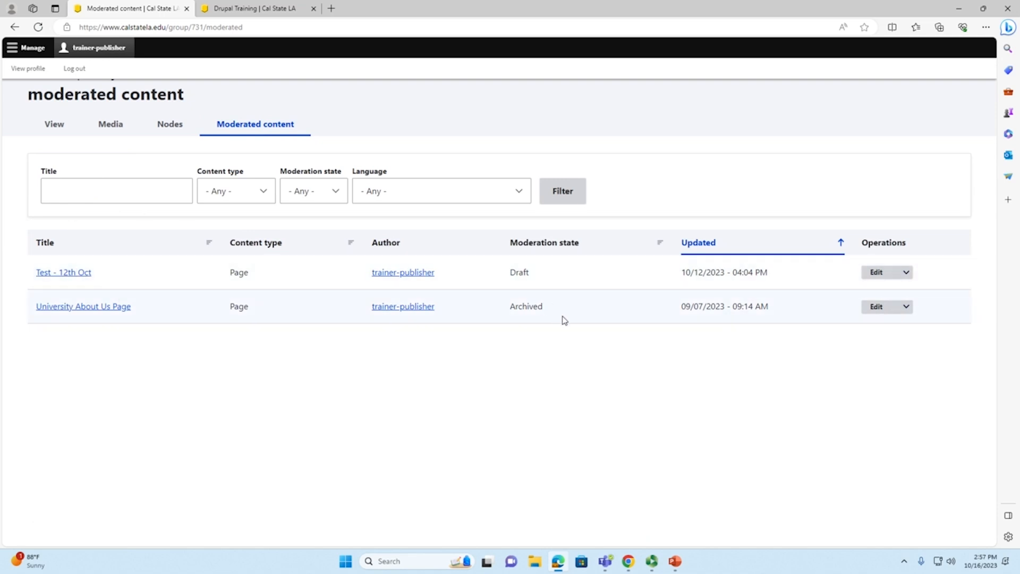
left_click(156, 188)
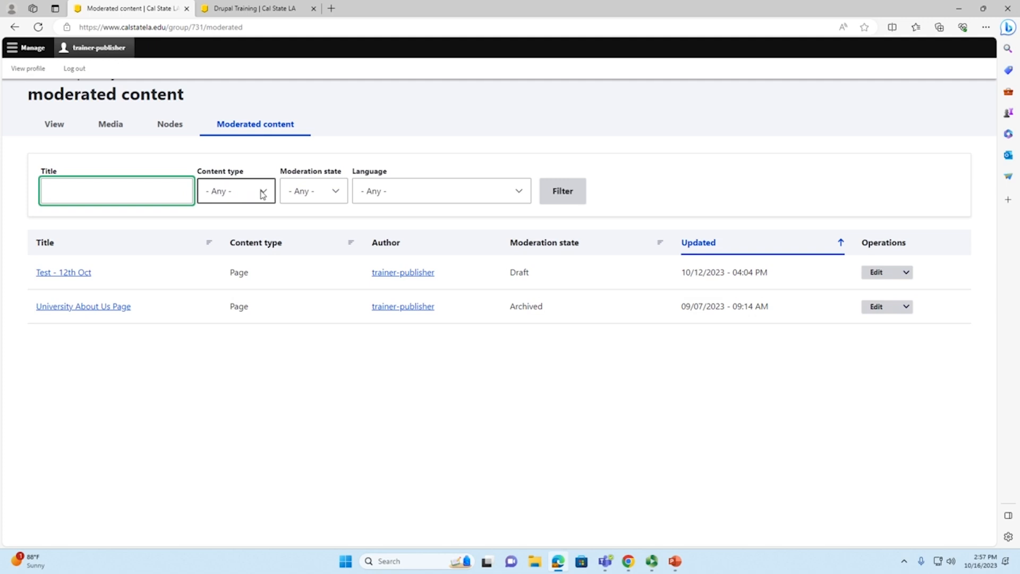
left_click(333, 195)
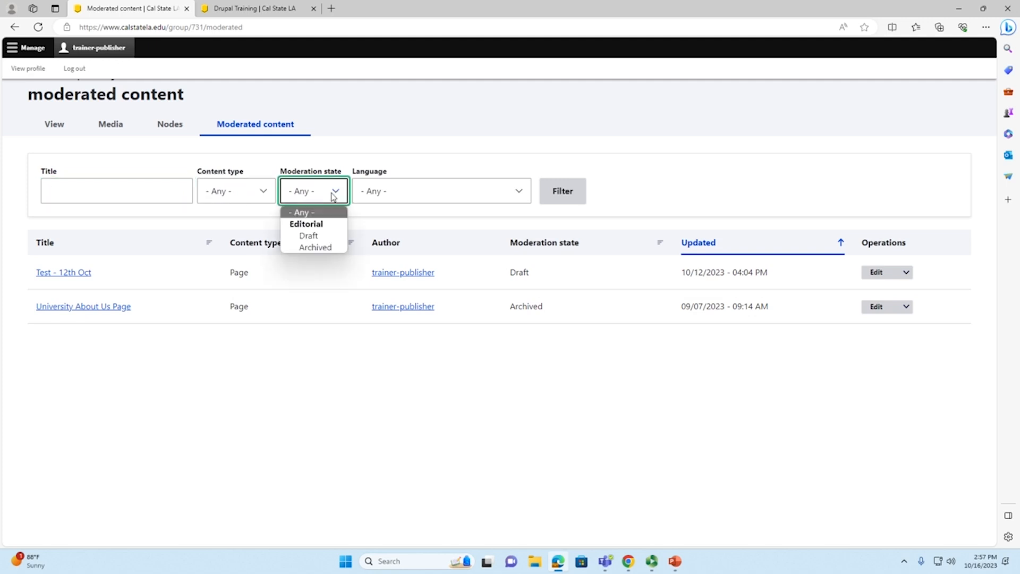
left_click(333, 195)
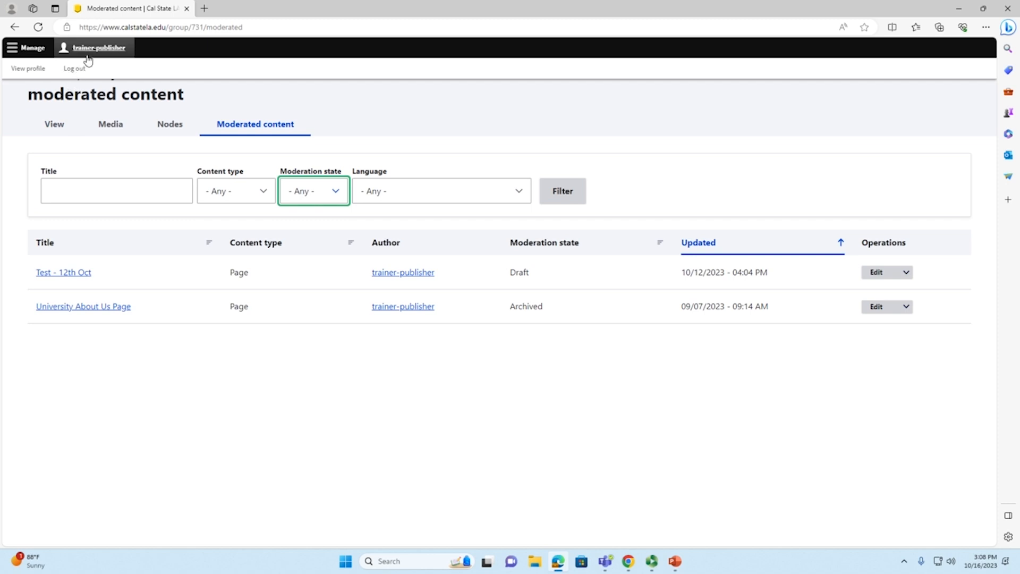
Open the Drupal Training group's overview through the profile's group membership
left_click(38, 68)
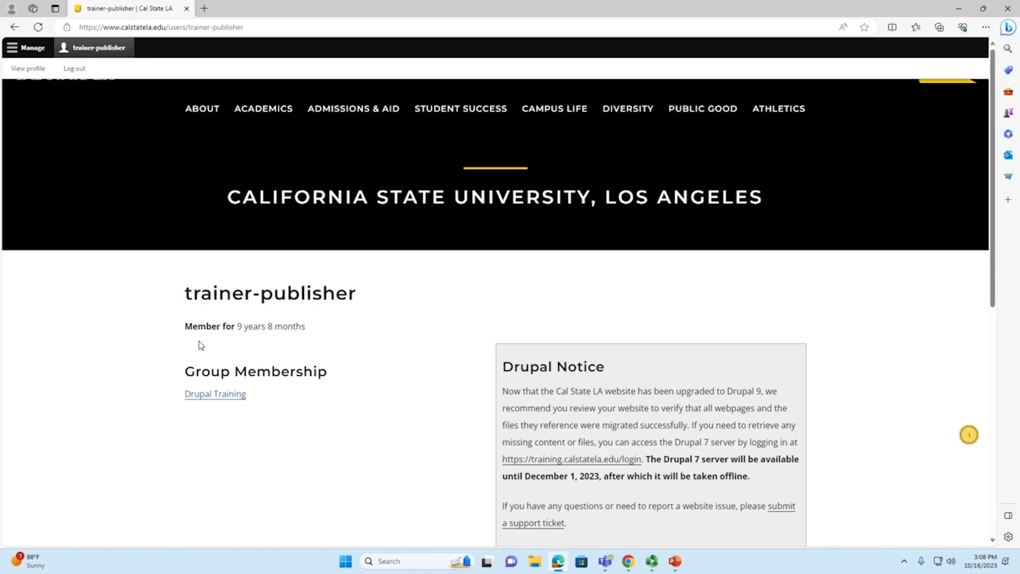
left_click(207, 394)
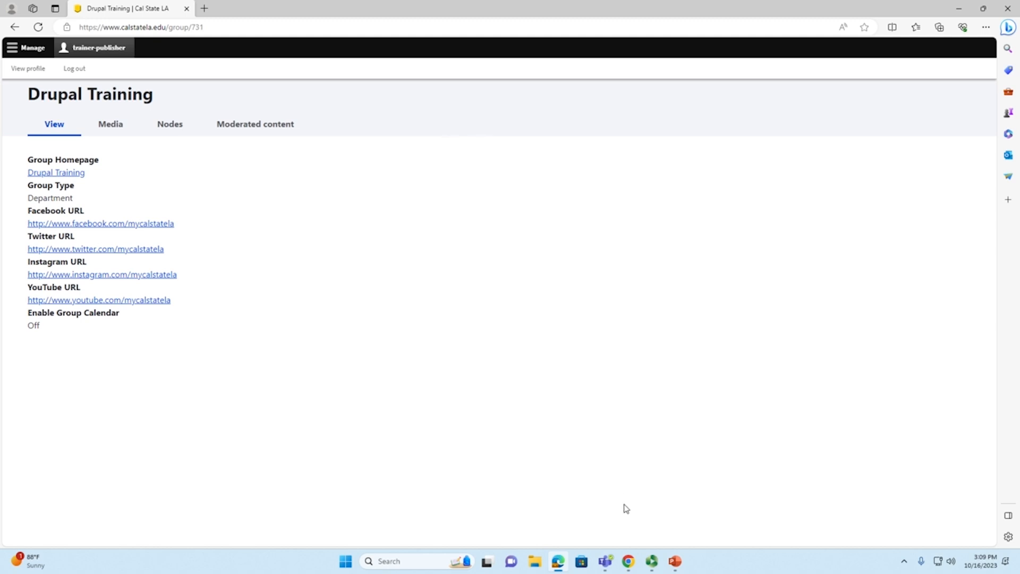
left_click(628, 561)
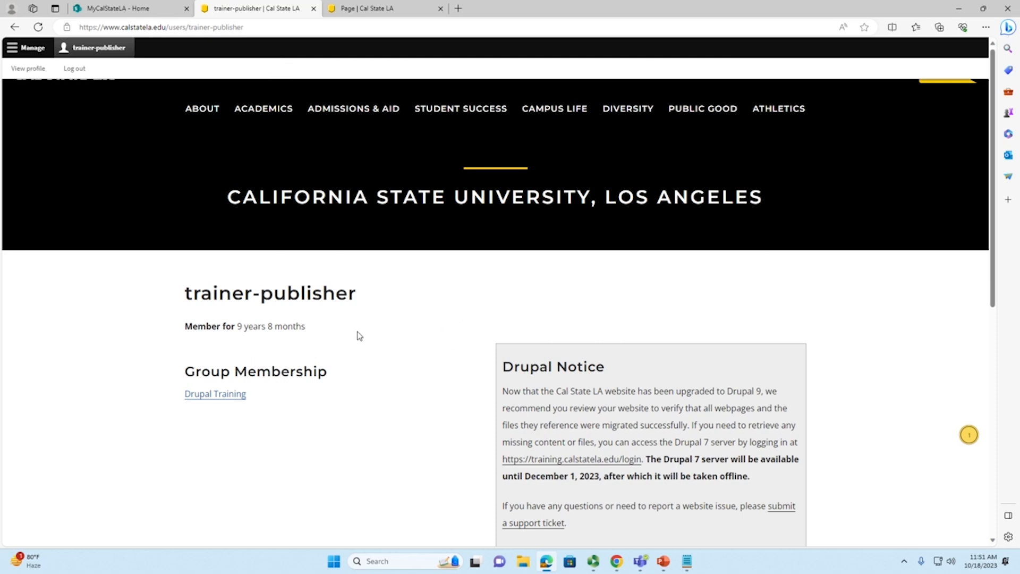
left_click_drag(359, 297, 183, 293)
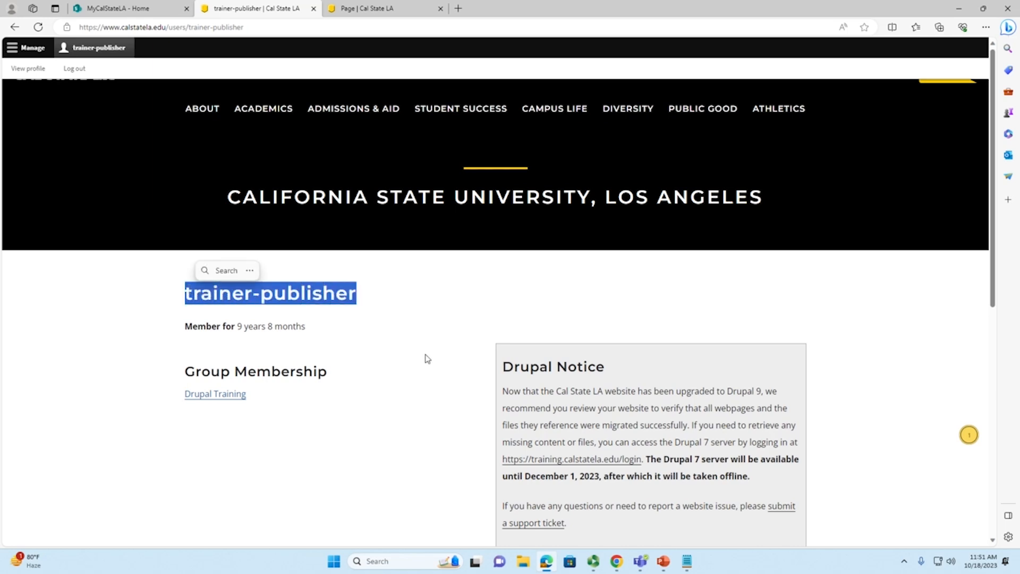
left_click(427, 359)
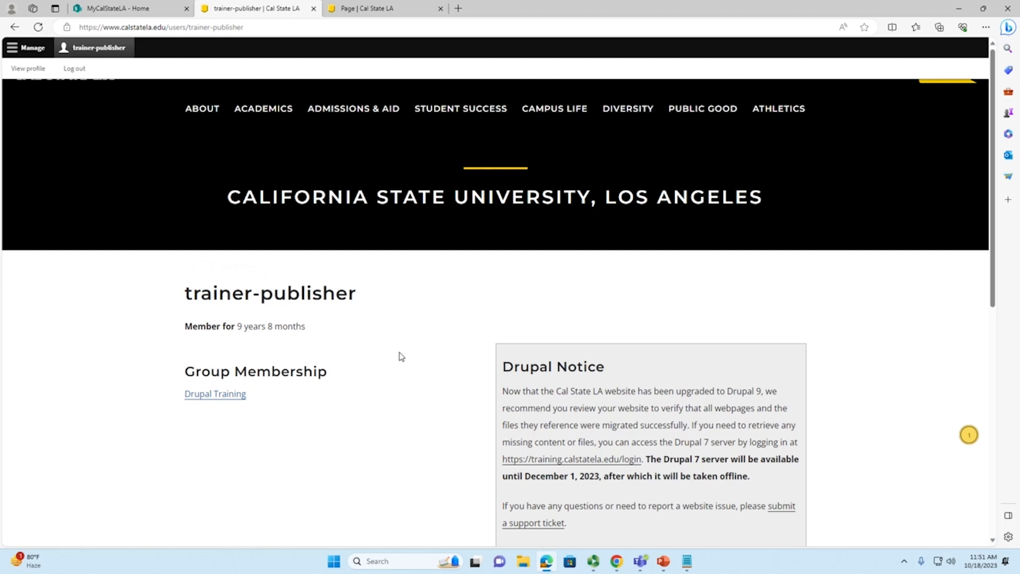
Start a new Page content item in the Drupal Training group
left_click(228, 398)
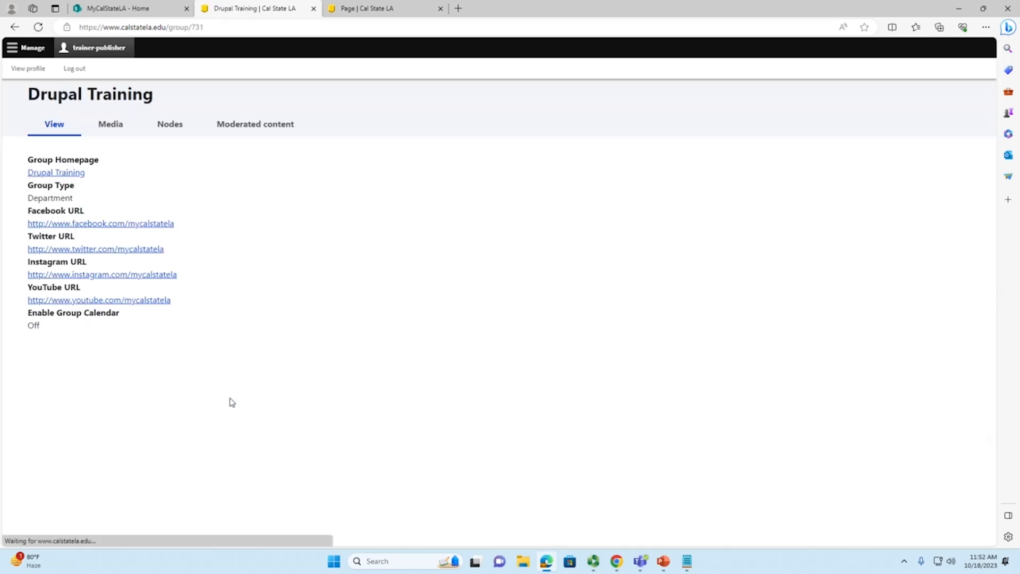
left_click(175, 133)
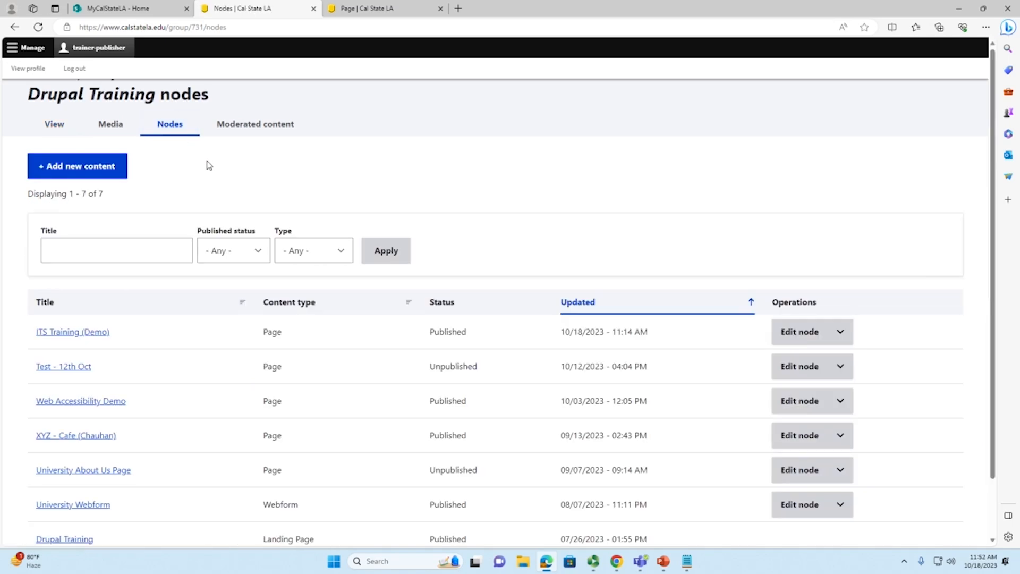
left_click(119, 179)
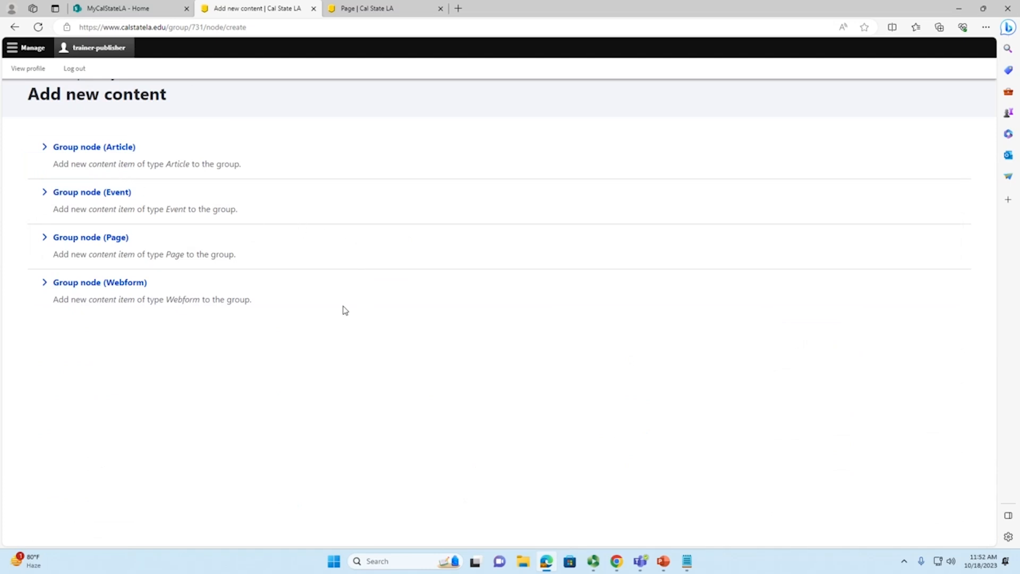
left_click(84, 243)
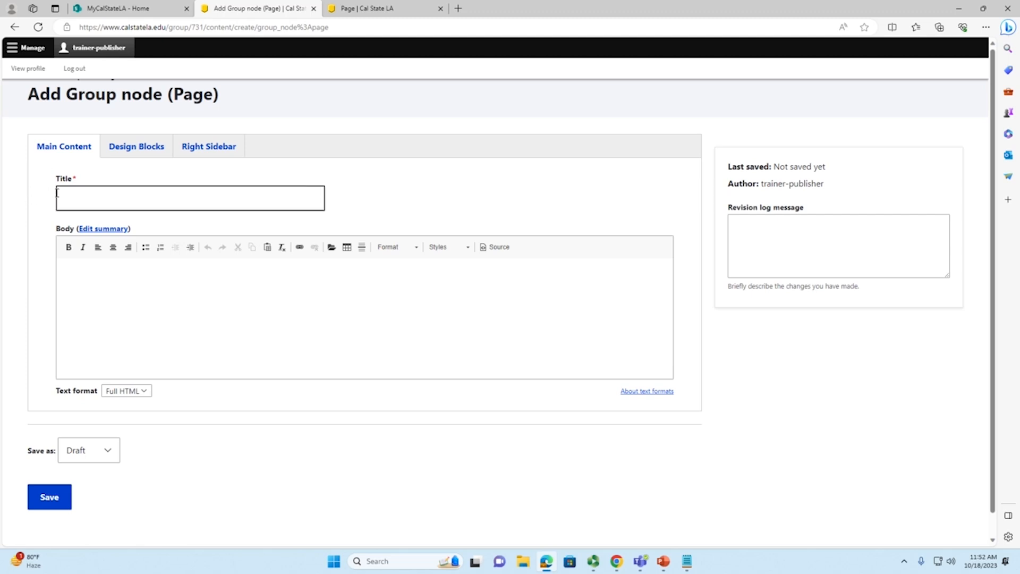
Title the new page "Workshop (Demo)" and enter "ITS Training Services" in its body
left_click(69, 197)
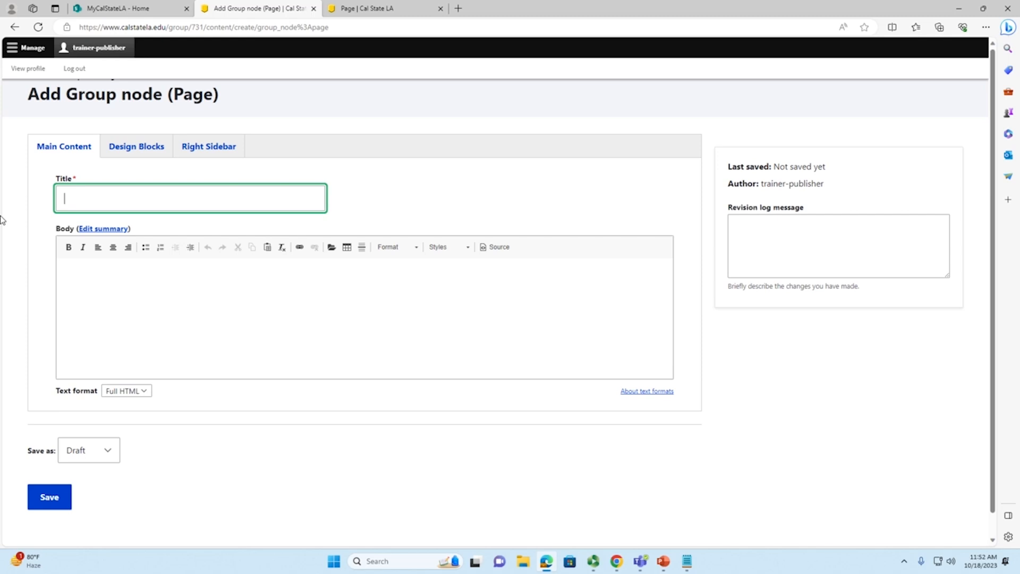
type("Workshop (Demo)")
left_click(83, 286)
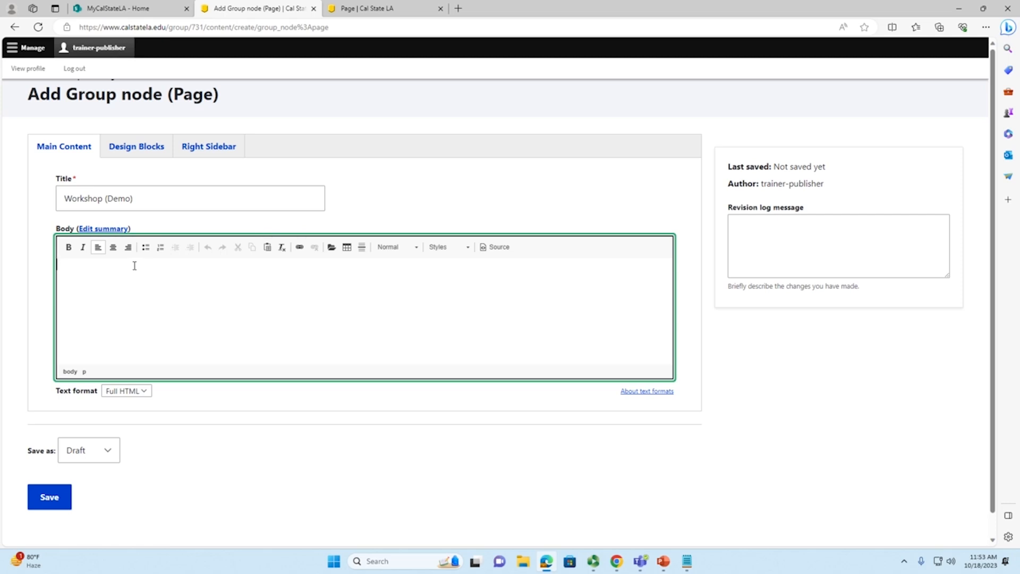
type("ITS Training Services")
Format the body text "ITS Training Services" as Heading 2
key("ctrl+shift+Left")
key("ctrl+shift+Left")
key("ctrl+shift+Left")
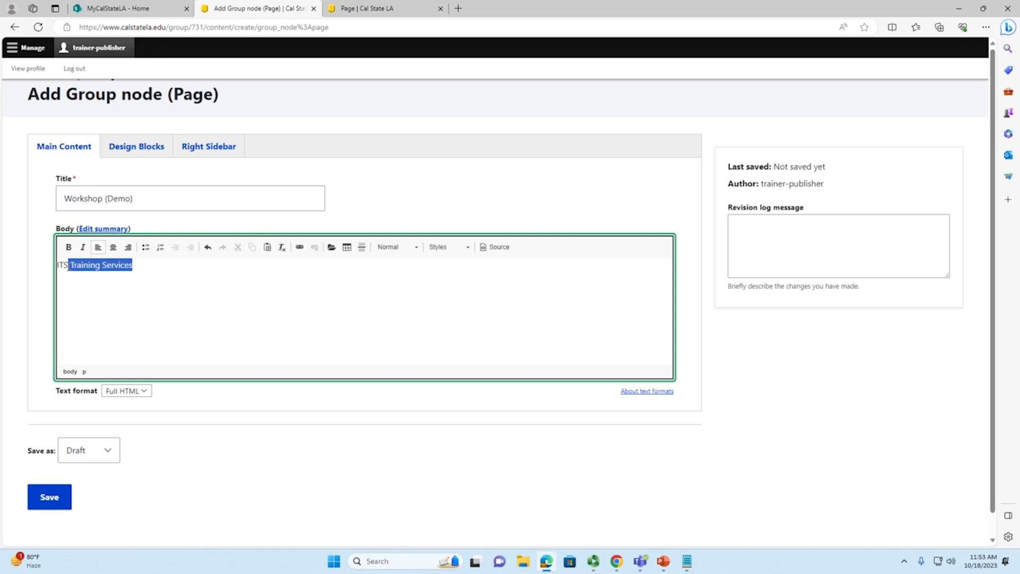
left_click(153, 274)
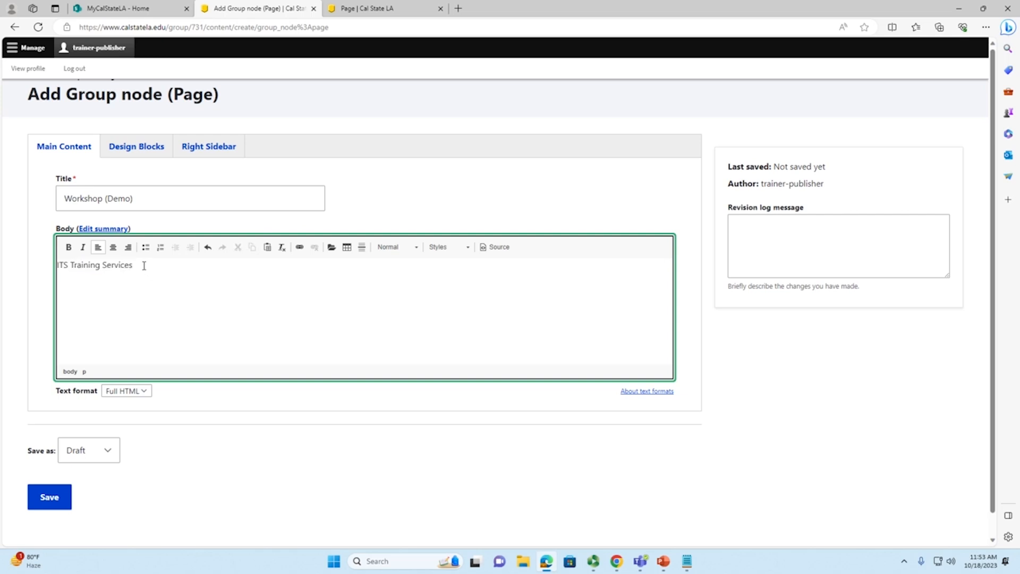
key("ctrl+shift+Left")
key("ctrl+shift+Left")
key("ctrl+shift+Left")
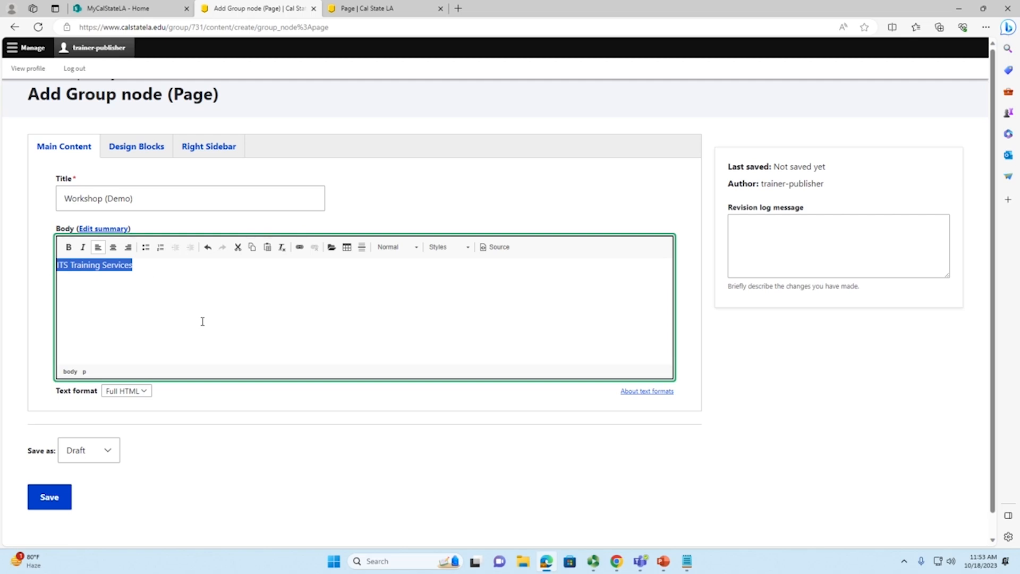
left_click(416, 248)
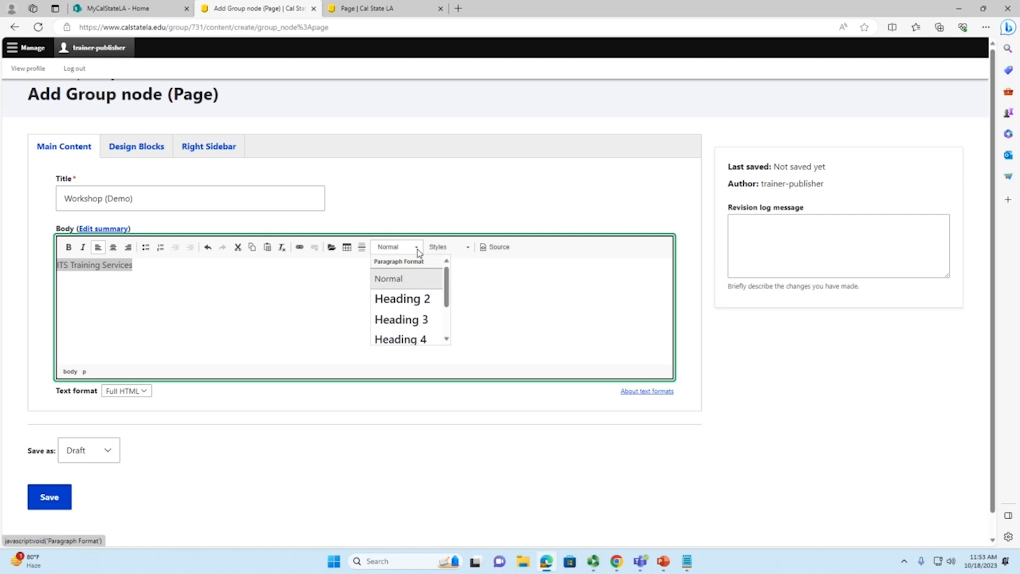
left_click(414, 304)
left_click(329, 290)
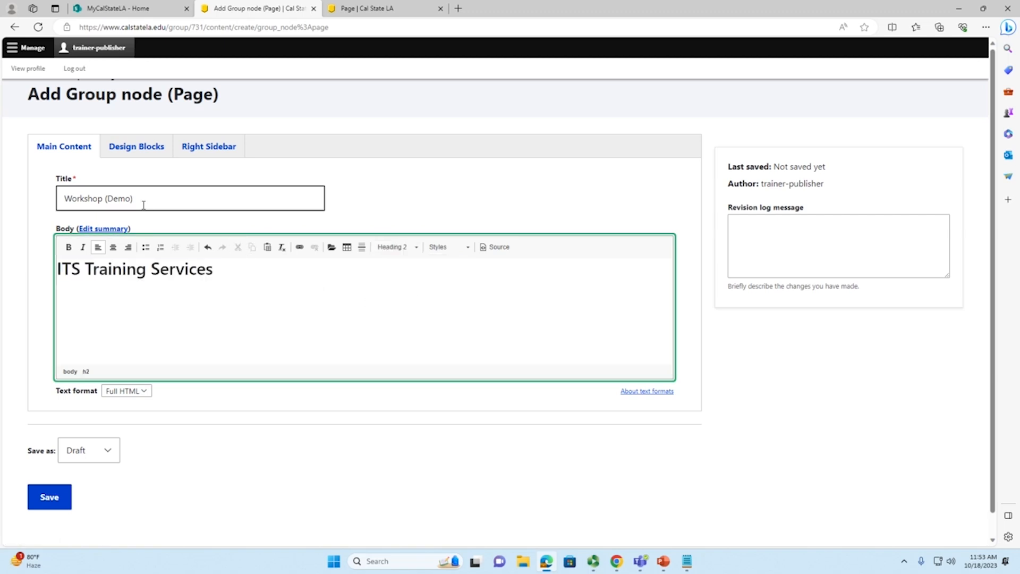
left_click_drag(148, 198, 59, 198)
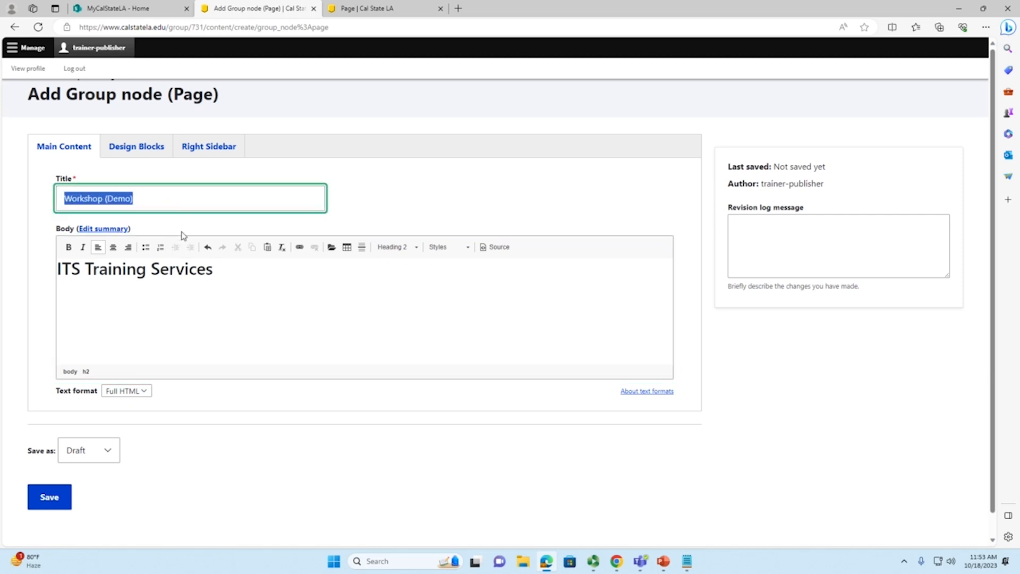
Copy the ITS Training Program paragraph and the "Find out more" sentence from Notepad and paste them below the body heading
left_click(269, 269)
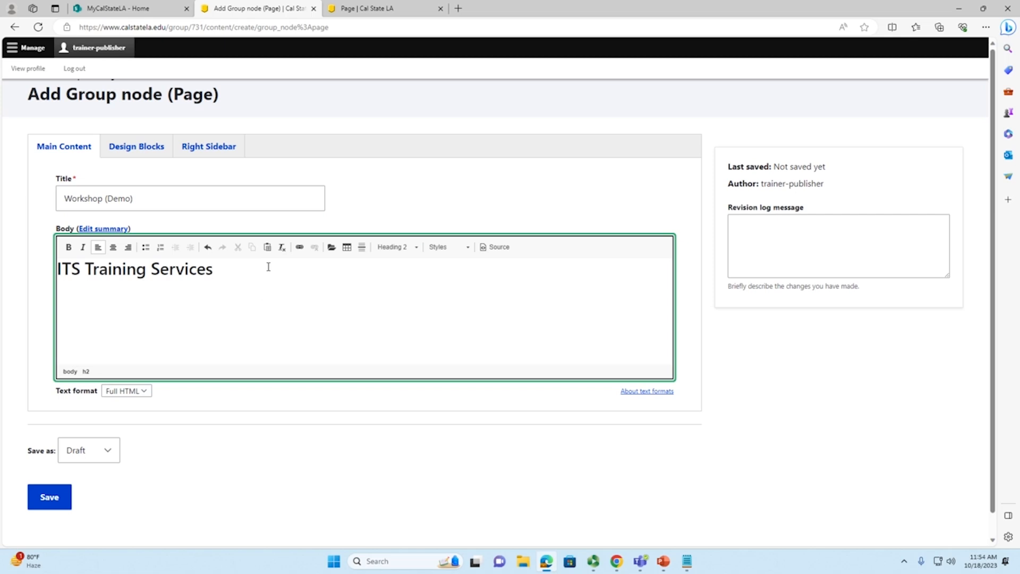
key("Return")
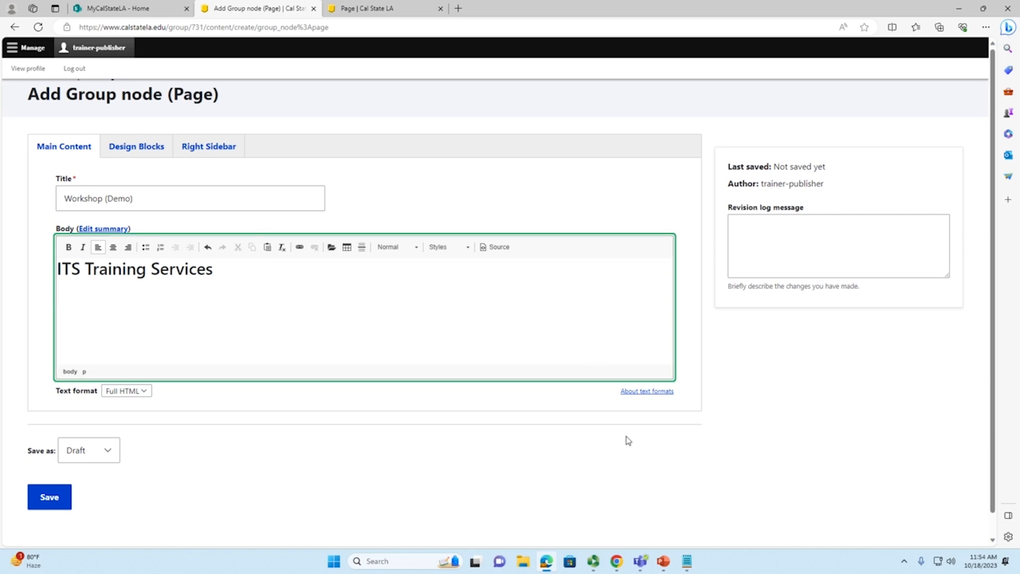
left_click(687, 561)
left_click(533, 113)
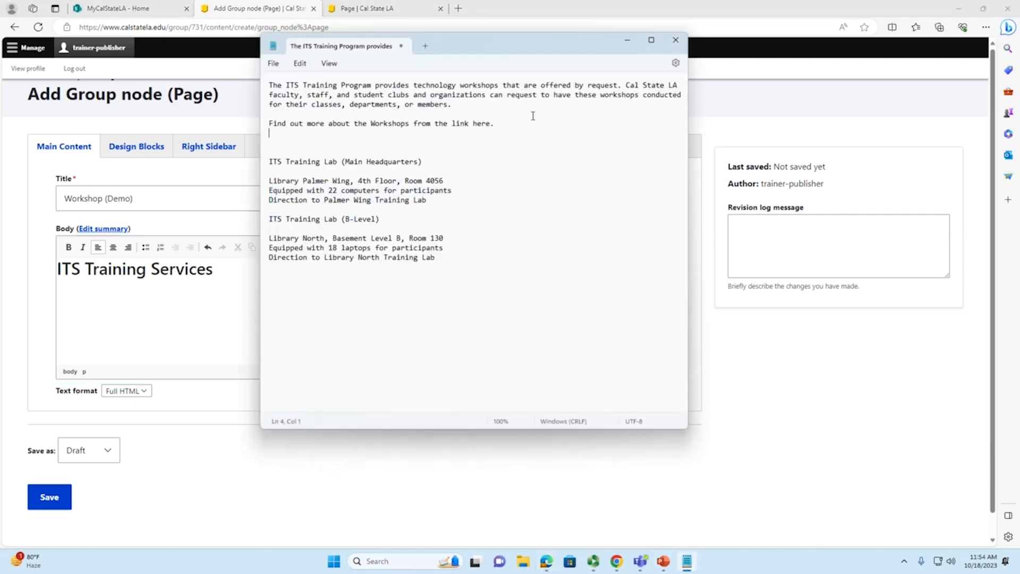
left_click_drag(519, 123, 250, 82)
key("ctrl+c")
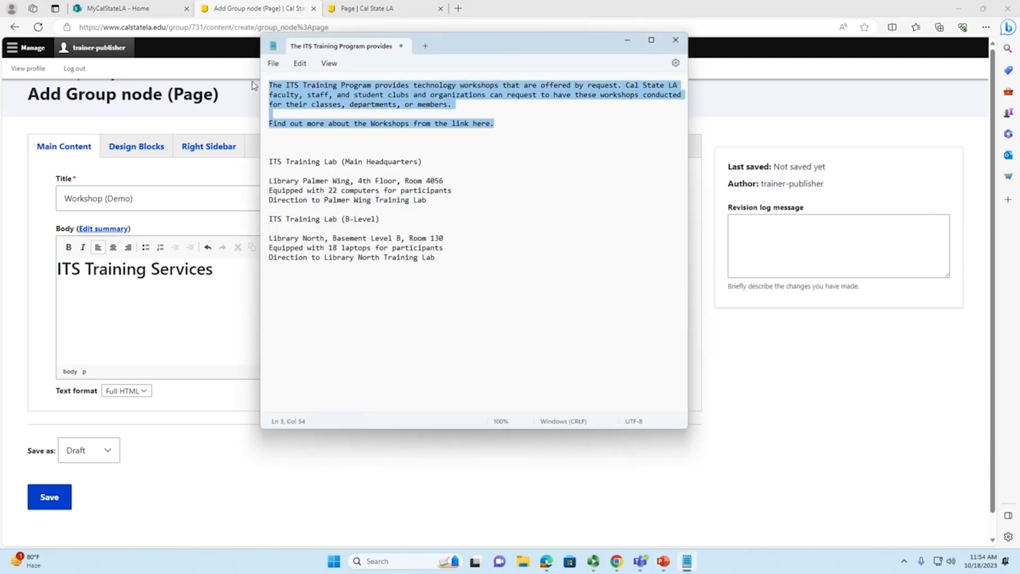
left_click(623, 46)
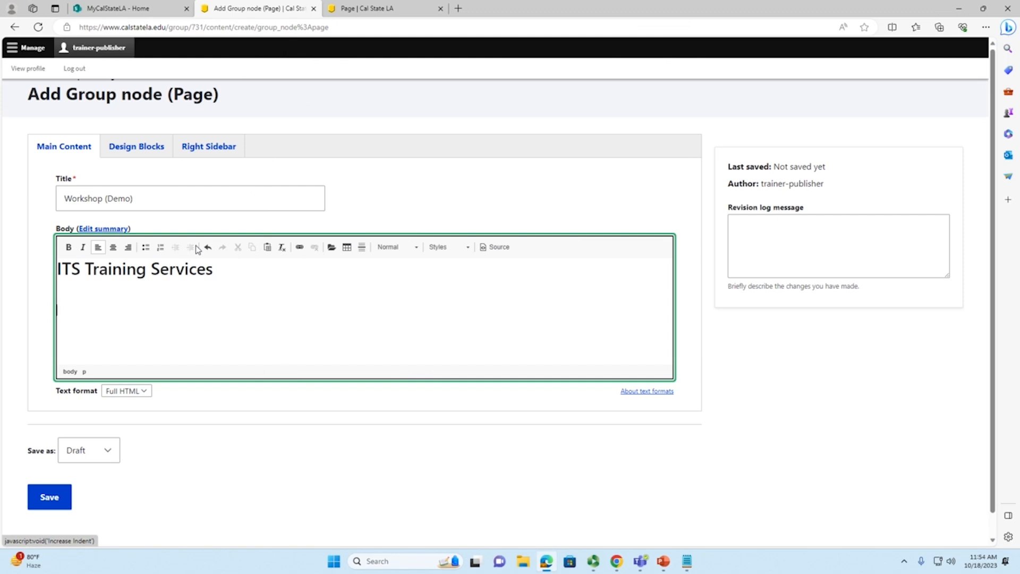
left_click(687, 565)
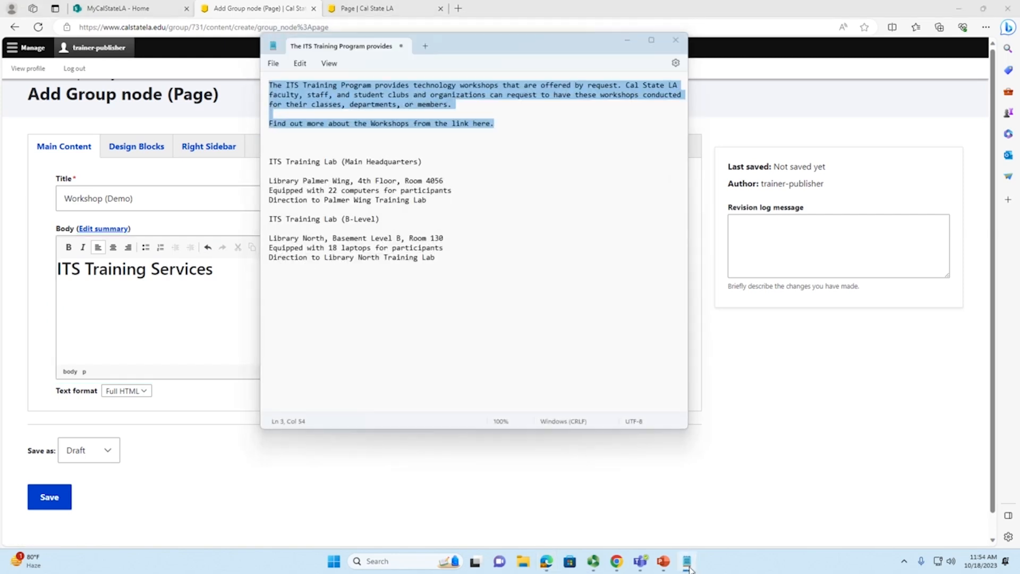
left_click(688, 564)
key("ctrl+v")
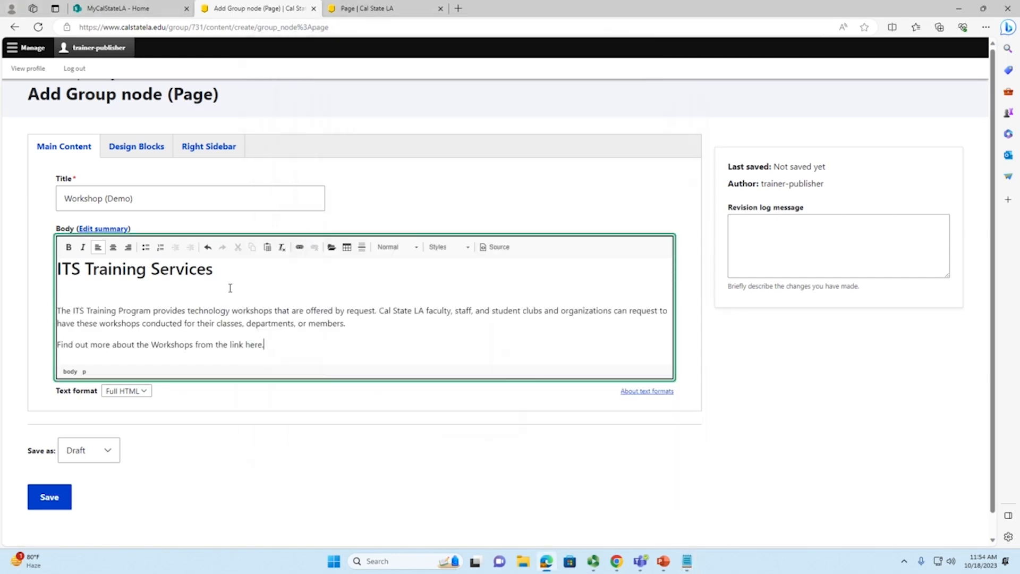
Remove the blank line between the "ITS Training Services" heading and the pasted paragraph
scroll(263, 319, "down", 1)
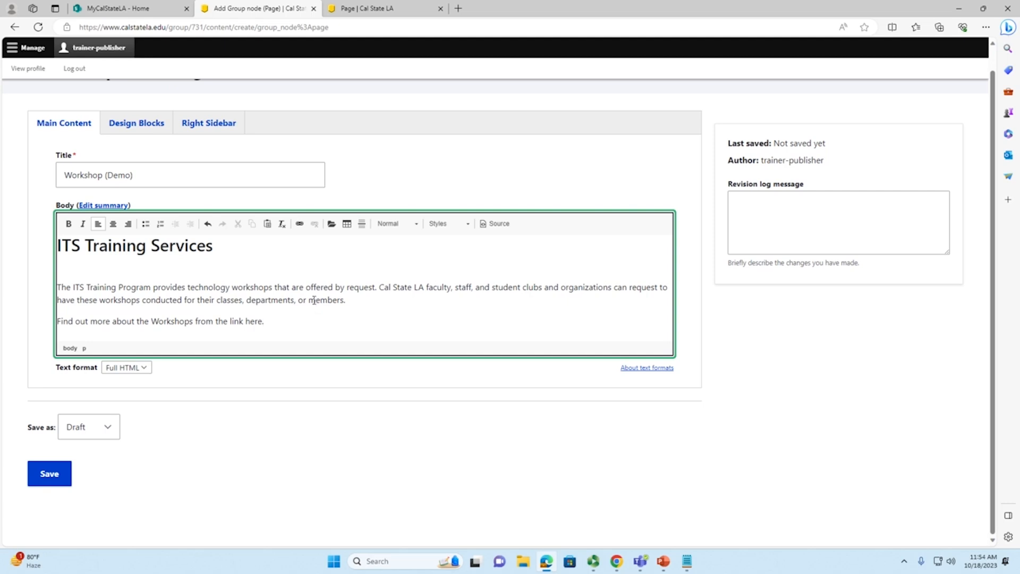
left_click(237, 274)
key("BackSpace")
left_click(300, 319)
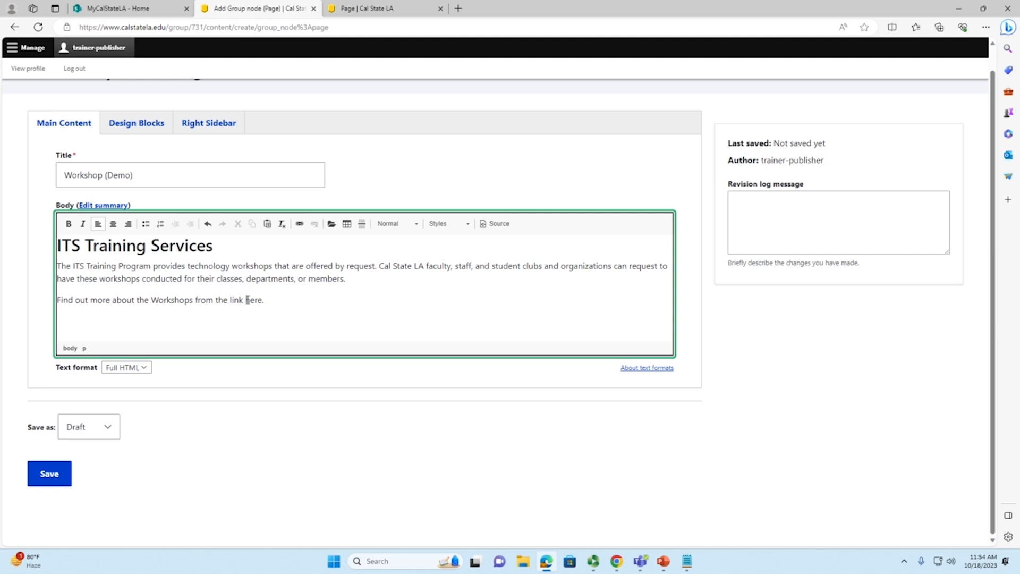
Link the word "here" in the last body sentence to the URL /workshops
left_click_drag(246, 301, 263, 301)
left_click(299, 224)
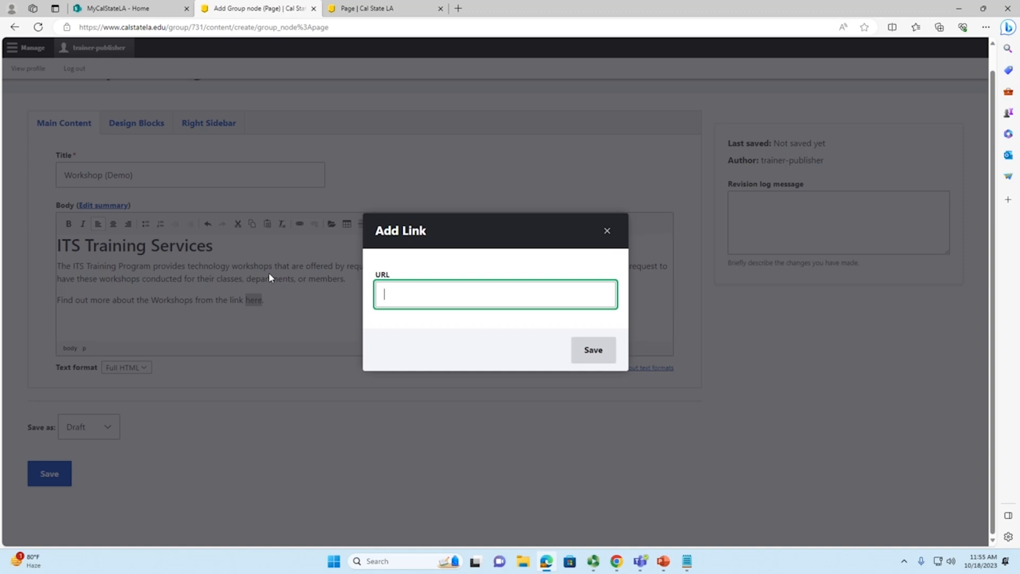
type("/")
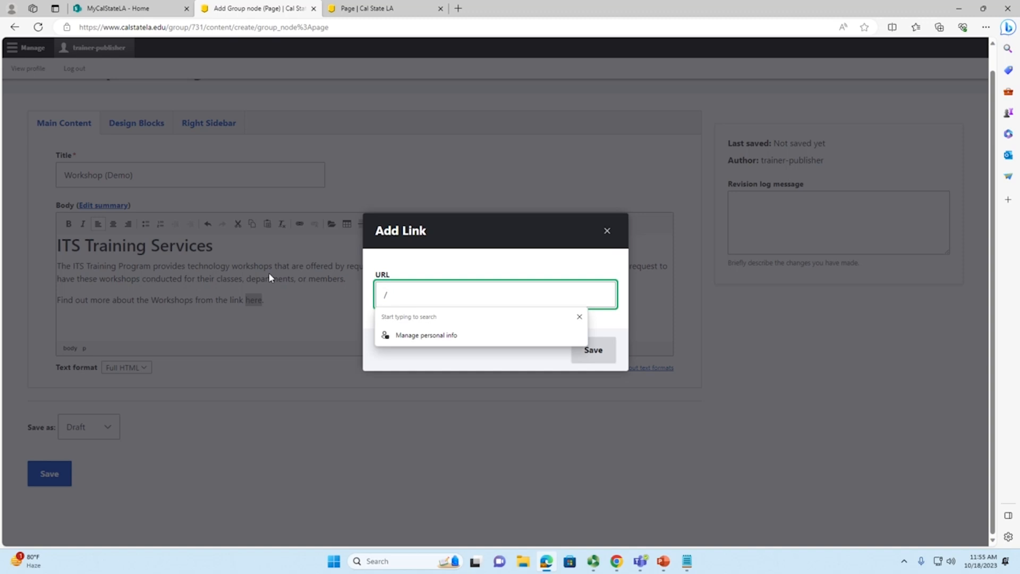
type("works")
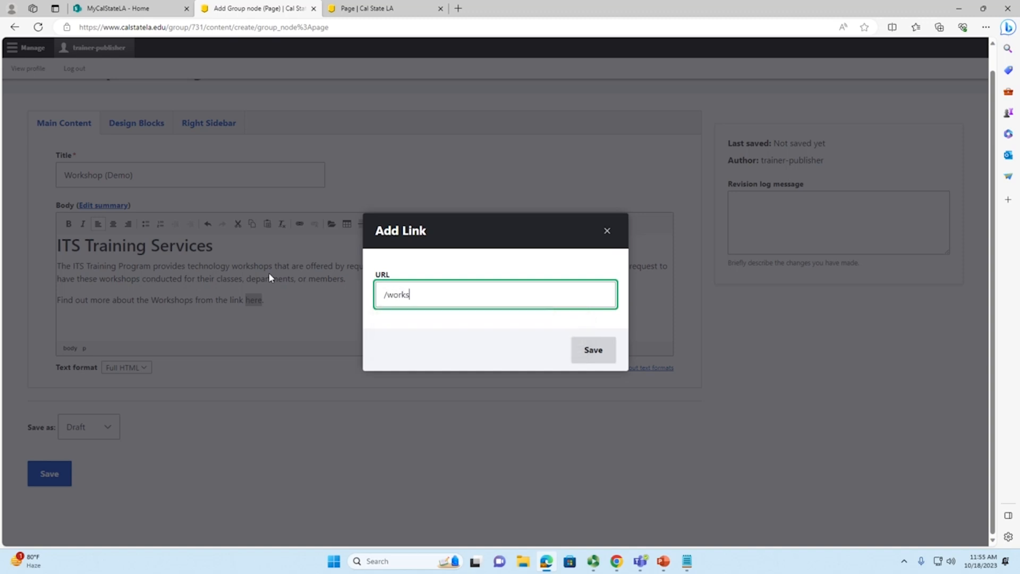
type("hops")
left_click(595, 351)
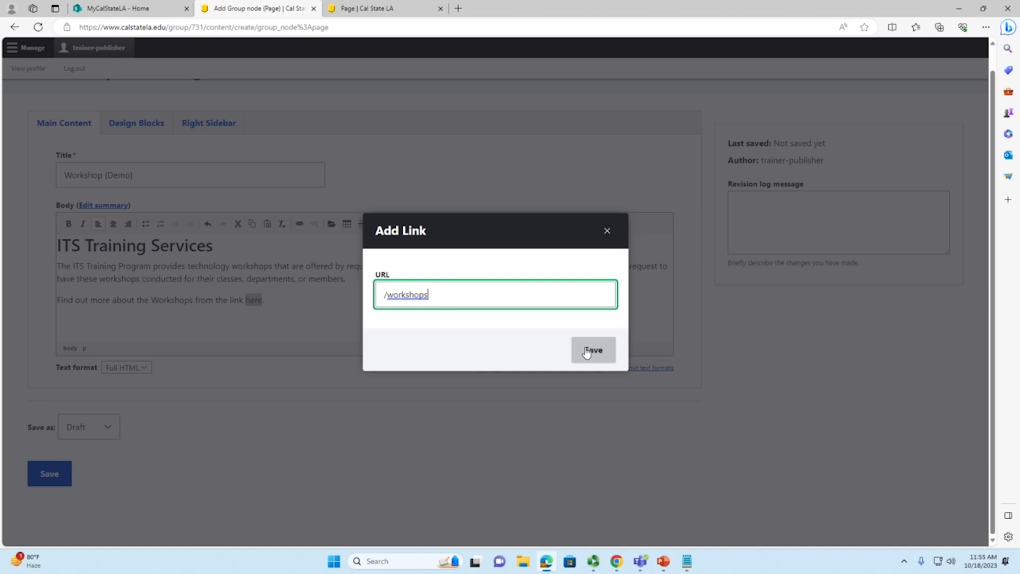
left_click(590, 352)
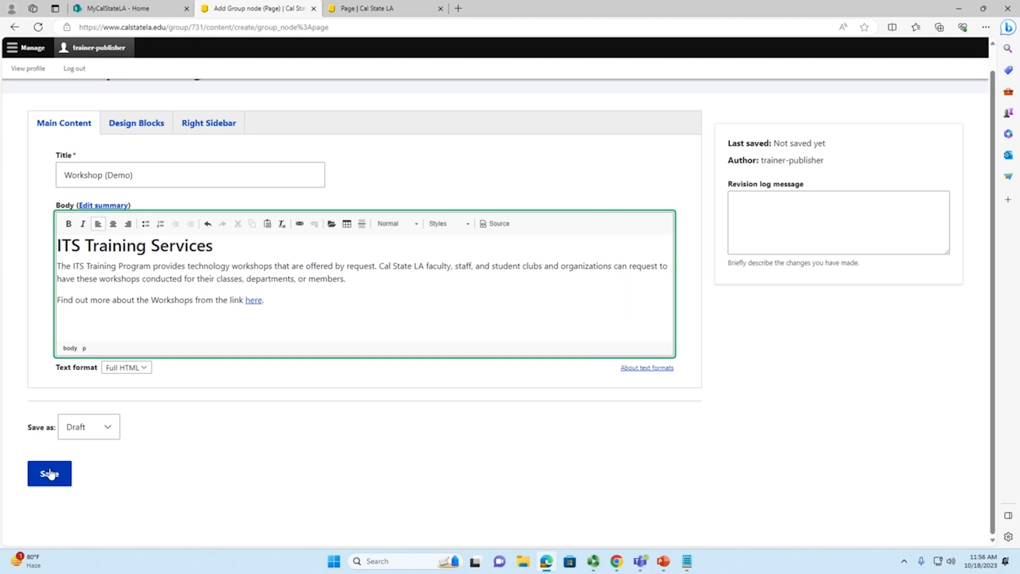
Check the save state options, keep Draft, and save the new page
left_click(108, 429)
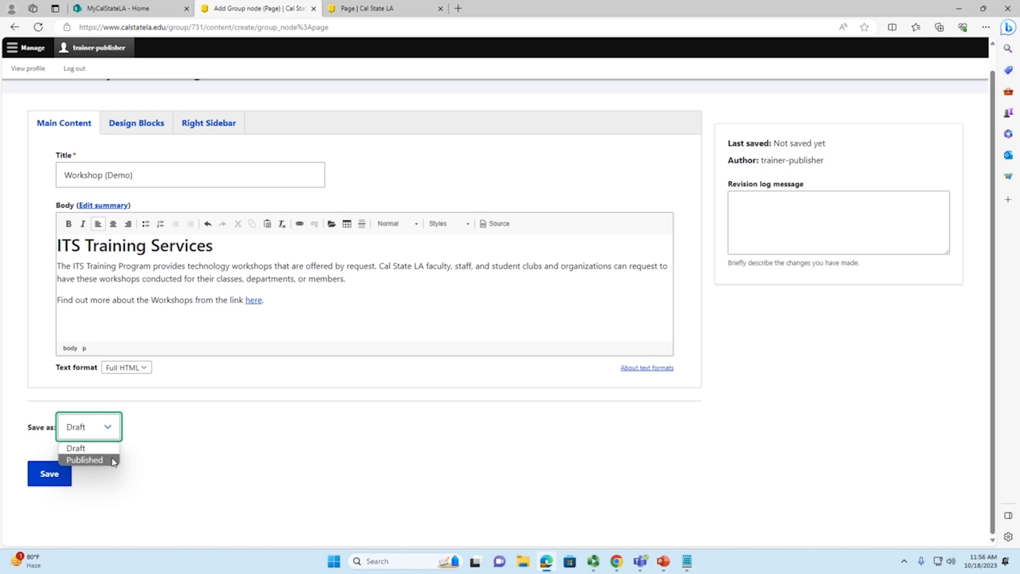
left_click(151, 447)
left_click(66, 475)
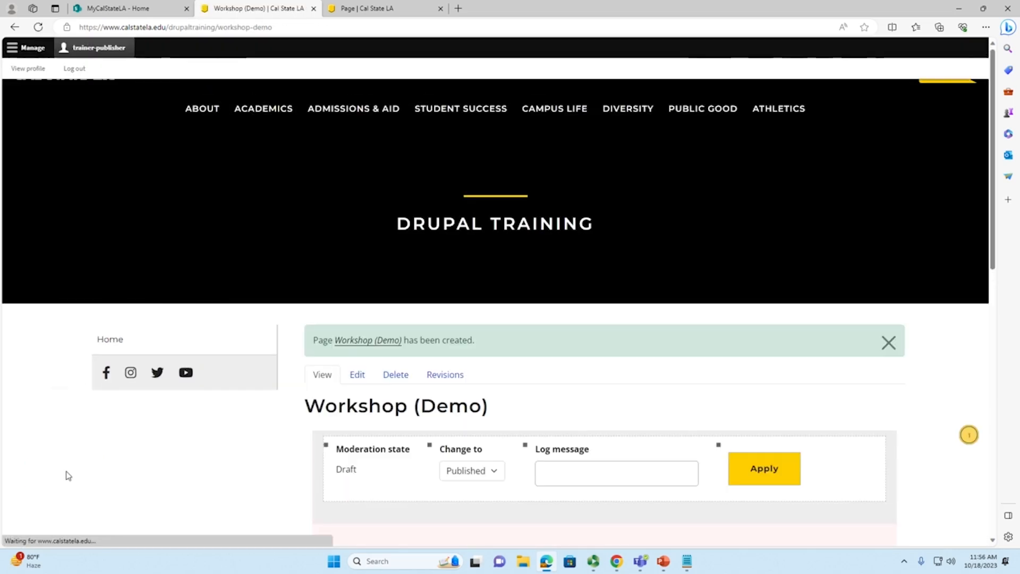
Review the title, heading and body text on the saved Workshop (Demo) page
scroll(189, 446, "down", 3)
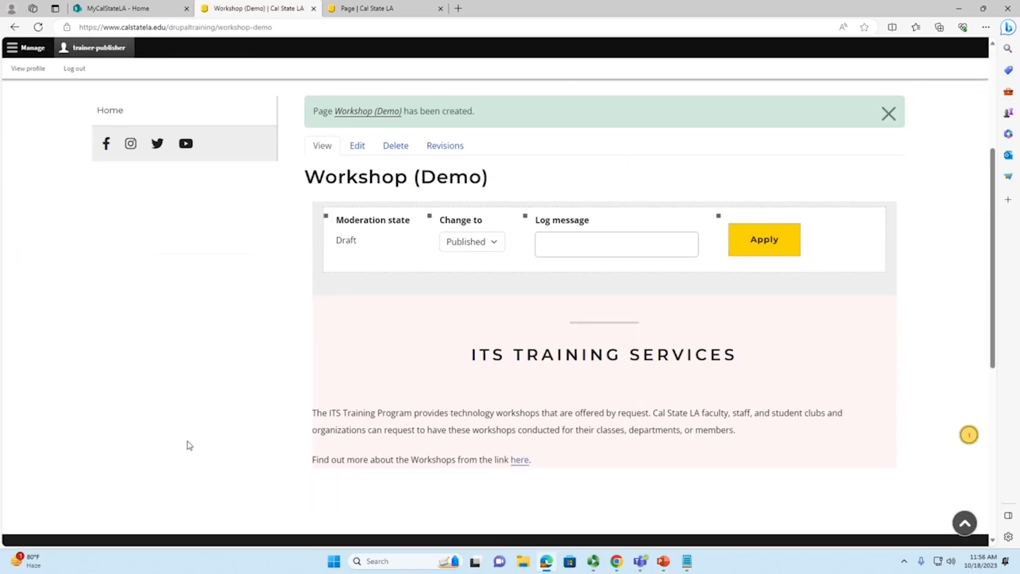
left_click_drag(305, 177, 492, 187)
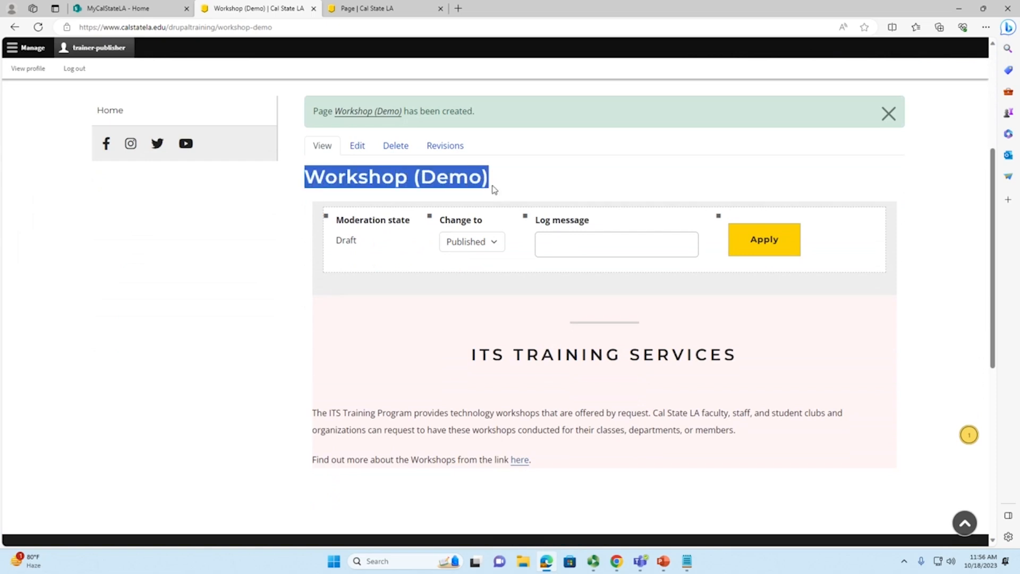
left_click(492, 187)
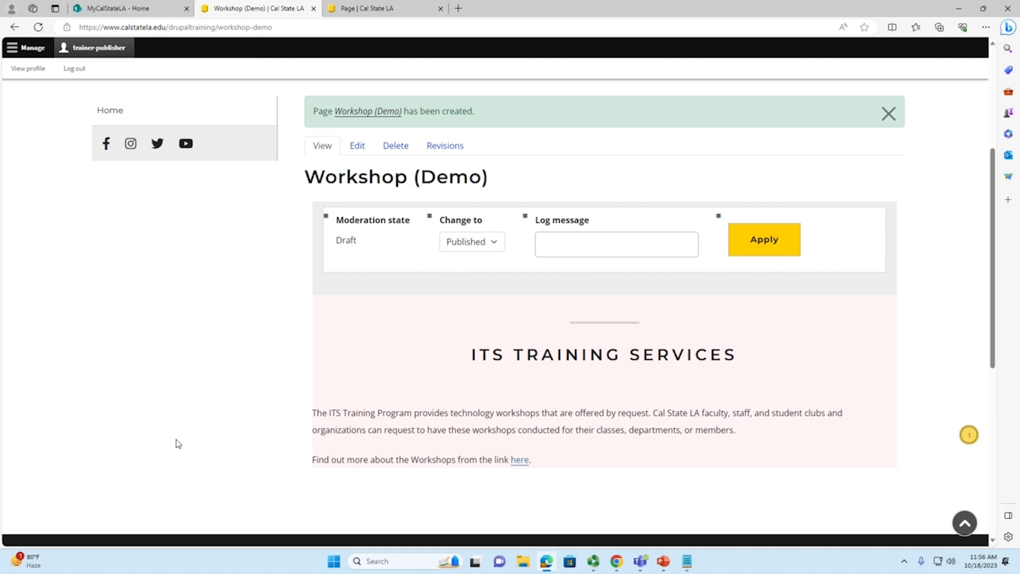
scroll(169, 425, "down", 1)
left_click_drag(464, 278, 756, 282)
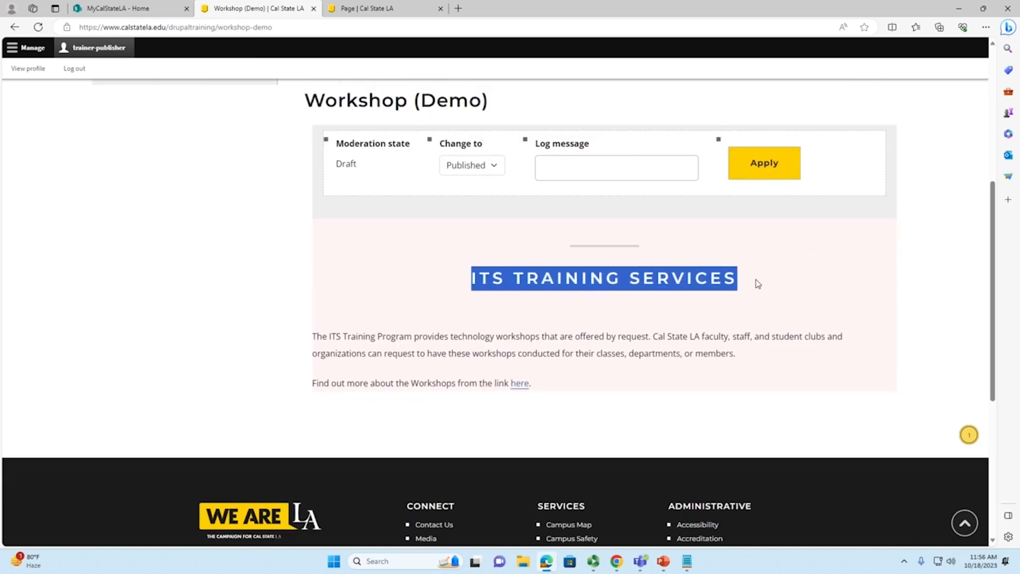
left_click(737, 309)
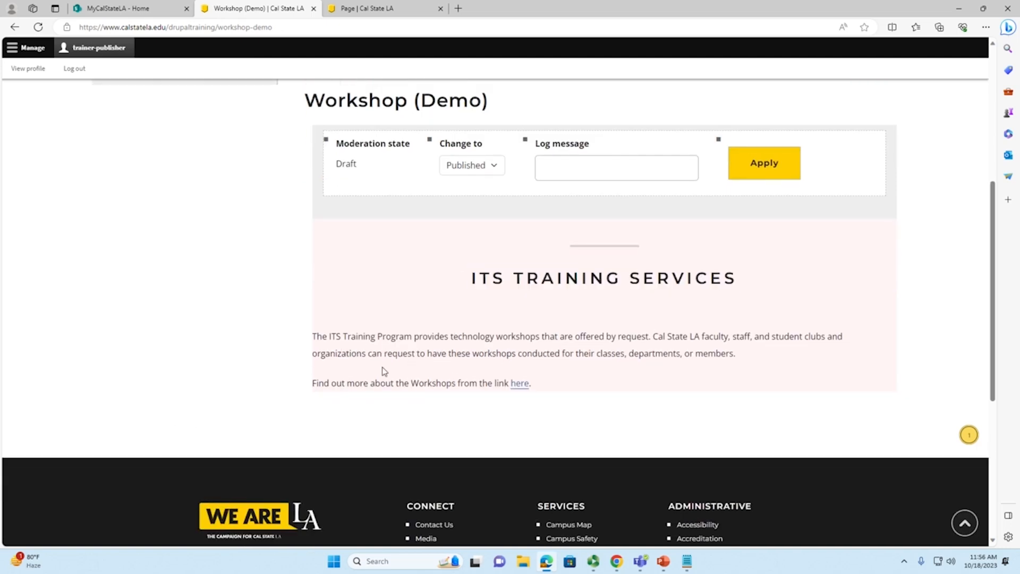
Test the "here" link, look through the page it opens, and return to the Workshop (Demo) page
left_click(523, 391)
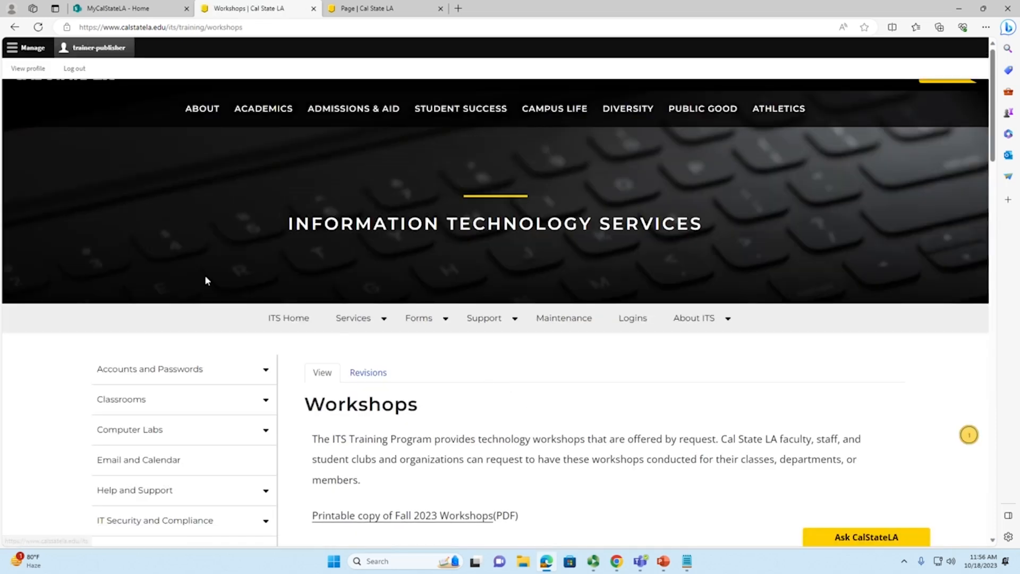
scroll(303, 419, "down", 4)
scroll(311, 428, "down", 8)
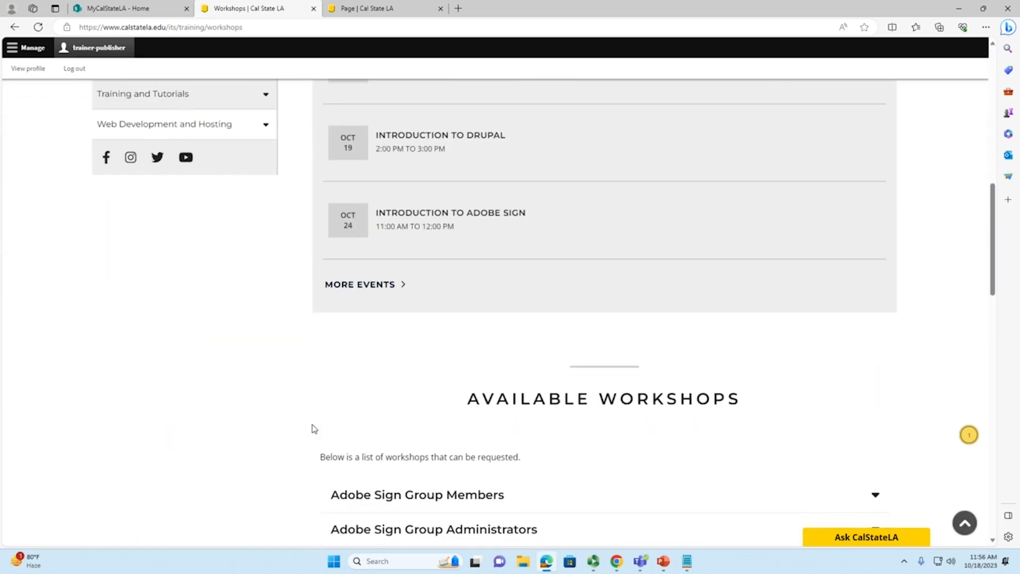
left_click(14, 27)
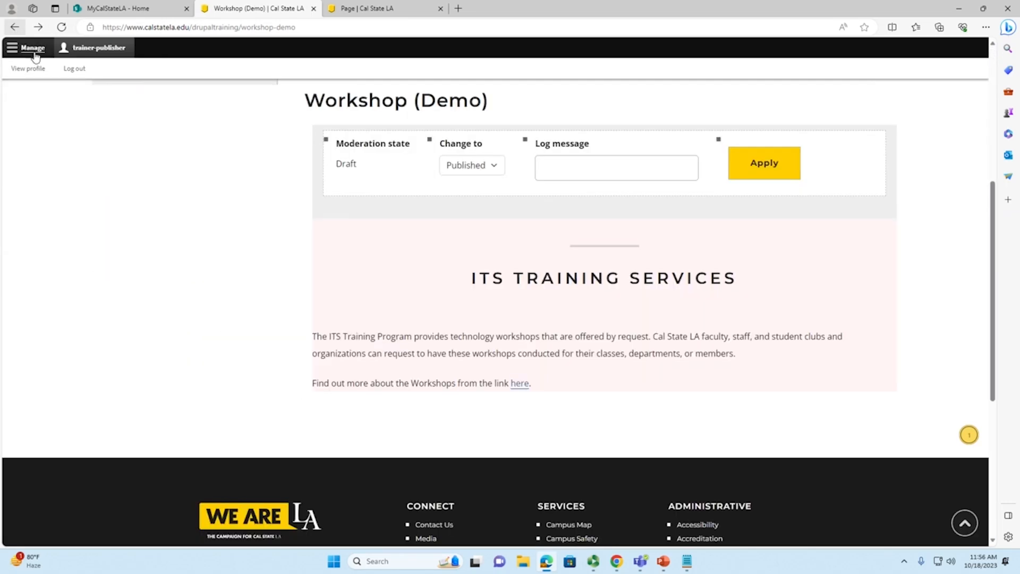
scroll(175, 311, "up", 3)
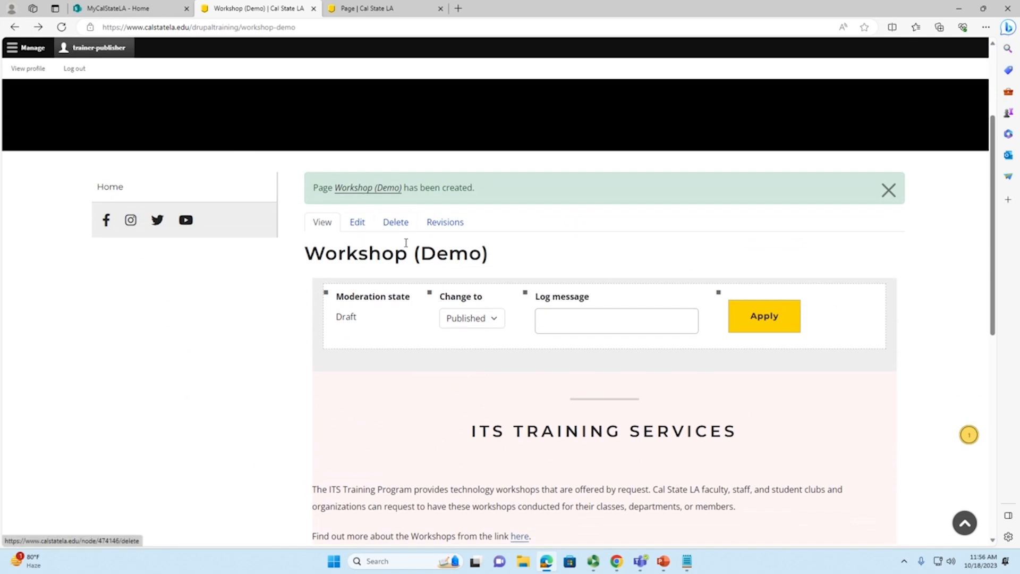
scroll(241, 316, "down", 1)
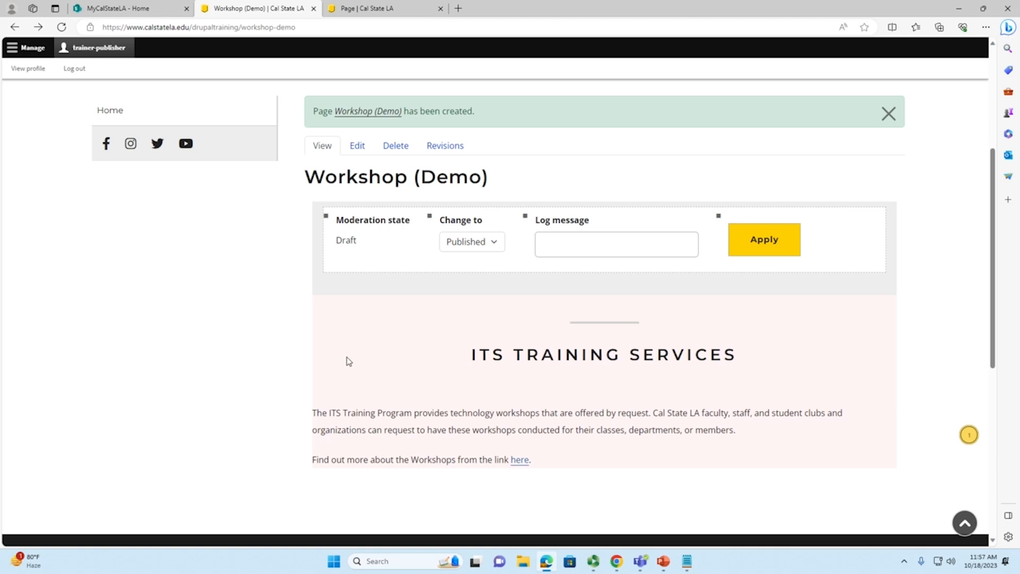
Open the Workshop (Demo) page for editing and remove the link from the word "here" in the body
left_click(360, 153)
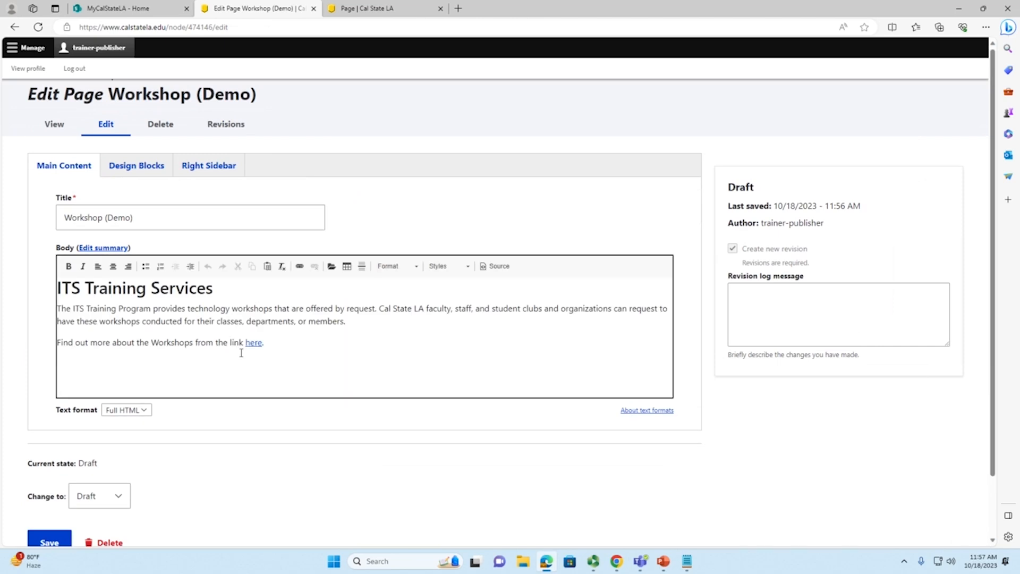
left_click(294, 346)
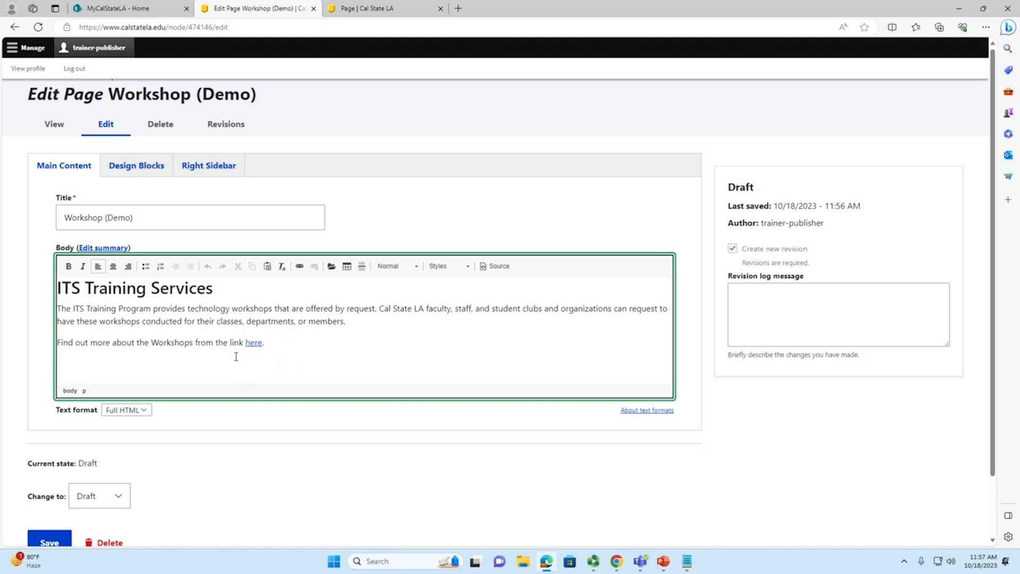
left_click_drag(245, 343, 262, 343)
left_click(314, 267)
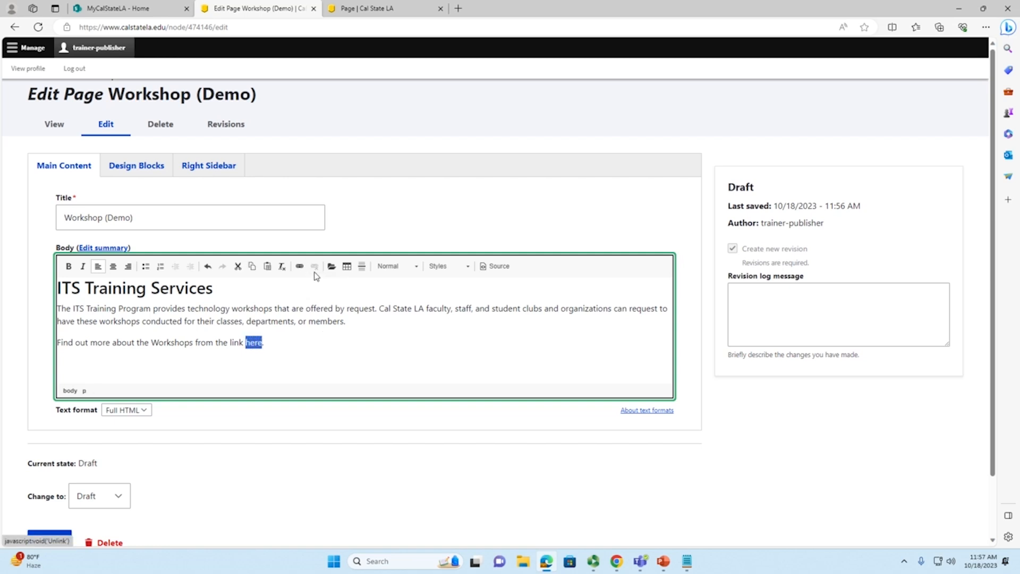
Check the unlinked body text of the Workshop (Demo) page and open its Design Blocks settings
left_click(298, 329)
scroll(254, 451, "down", 1)
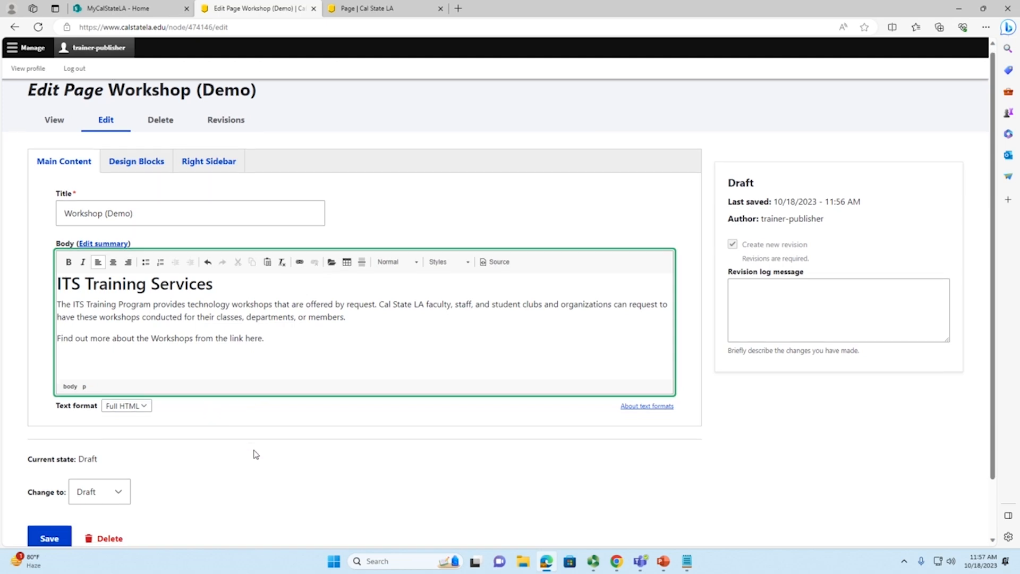
scroll(255, 453, "up", 1)
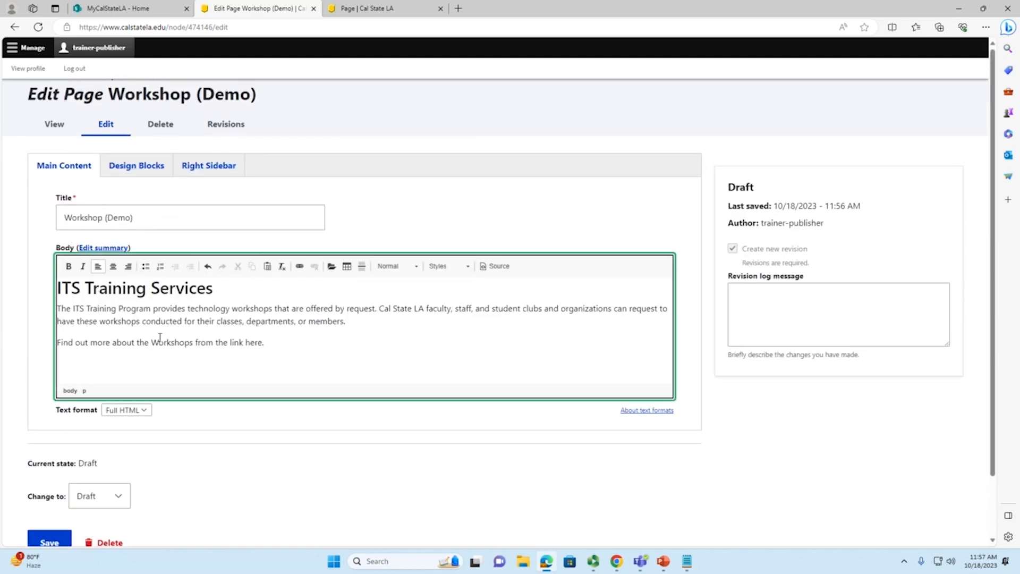
left_click(137, 177)
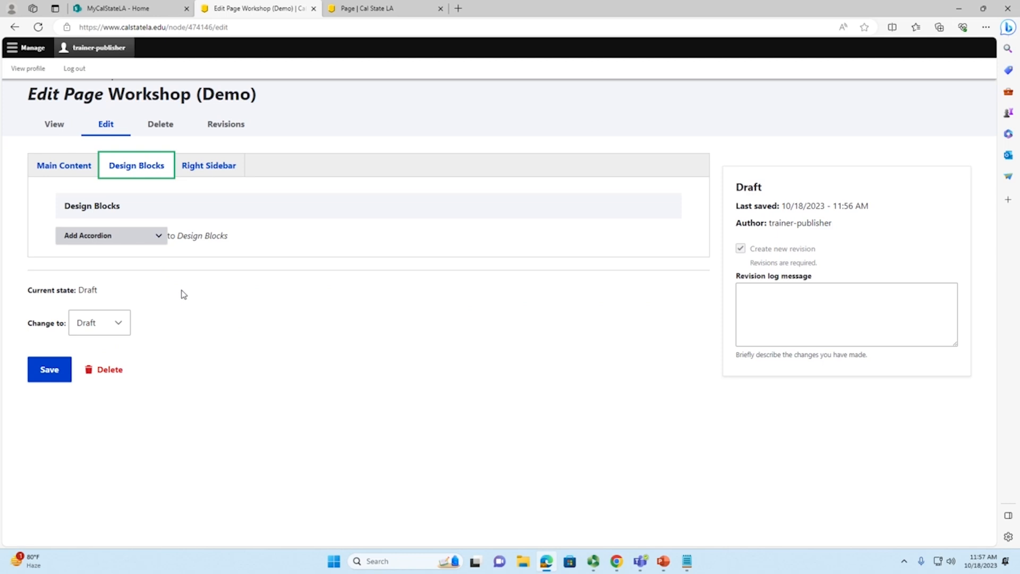
key("alt+Tab")
key("alt+Tab")
key("alt+Tab")
key("alt+Tab")
key("alt+Tab")
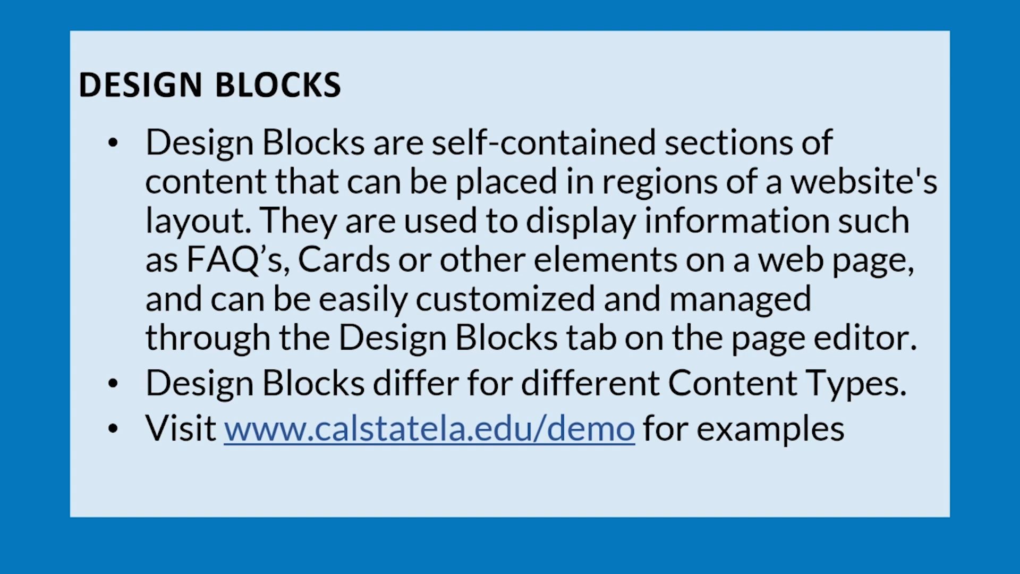
left_click(393, 438)
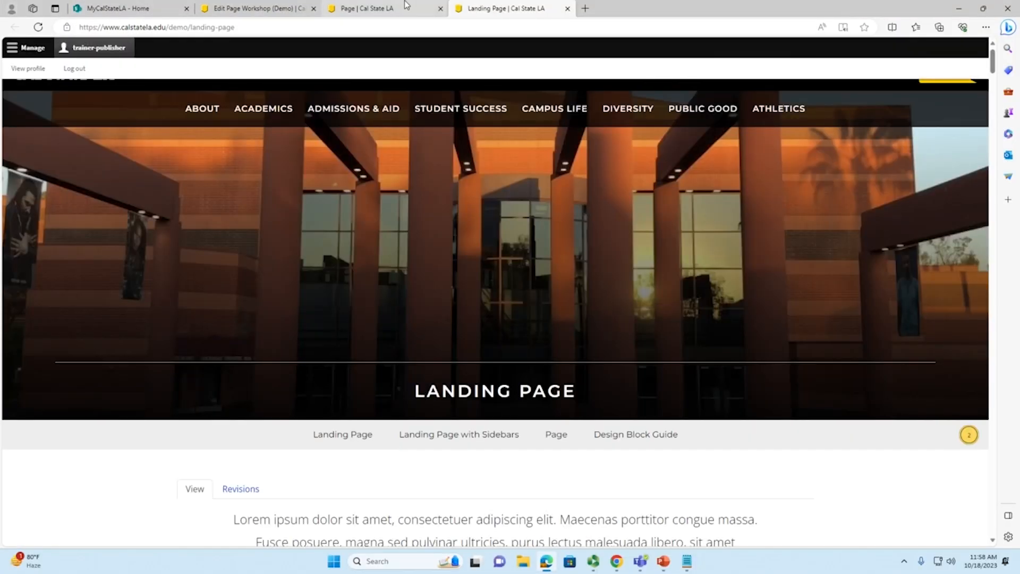
middle_click(407, 12)
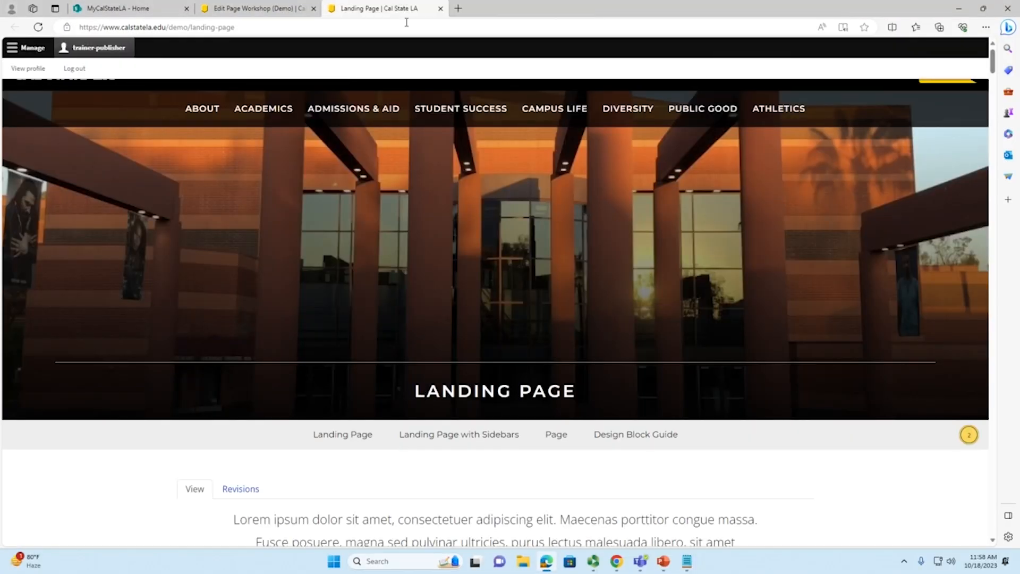
Open the Landing Page demo and examine its Accordion block, expanding and collapsing the first accordion heading
scroll(305, 330, "down", 1)
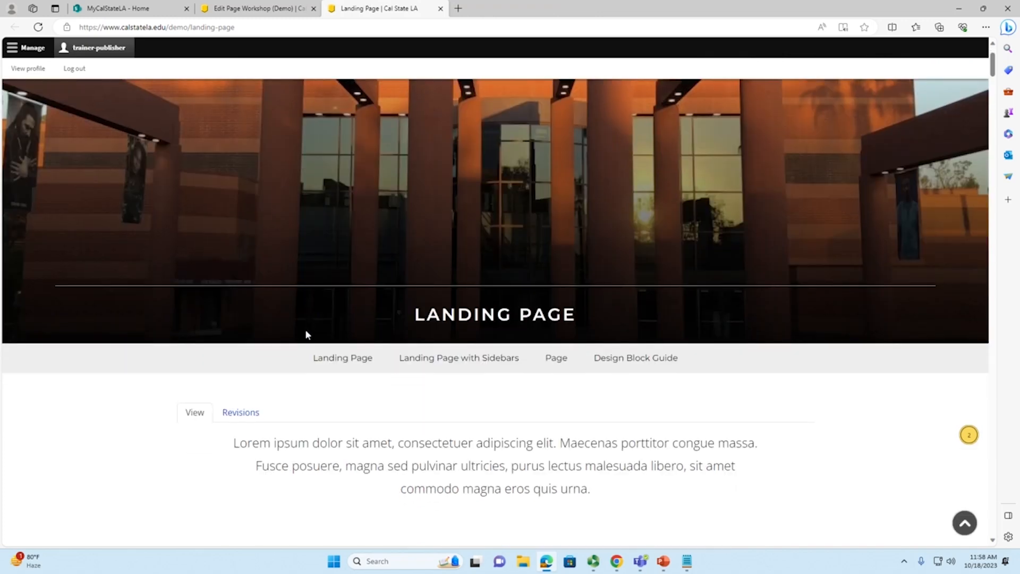
scroll(255, 369, "down", 1)
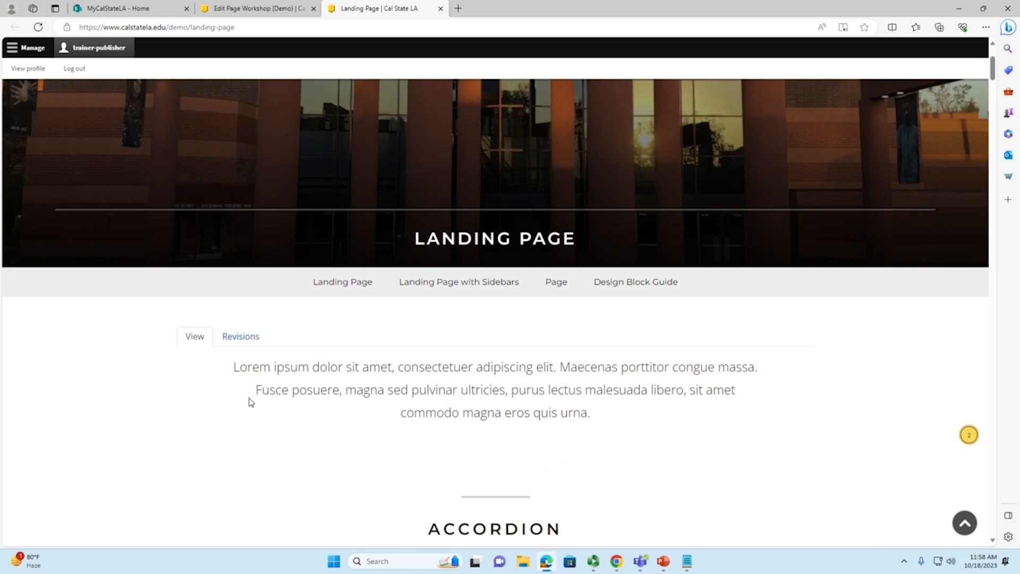
left_click(360, 286)
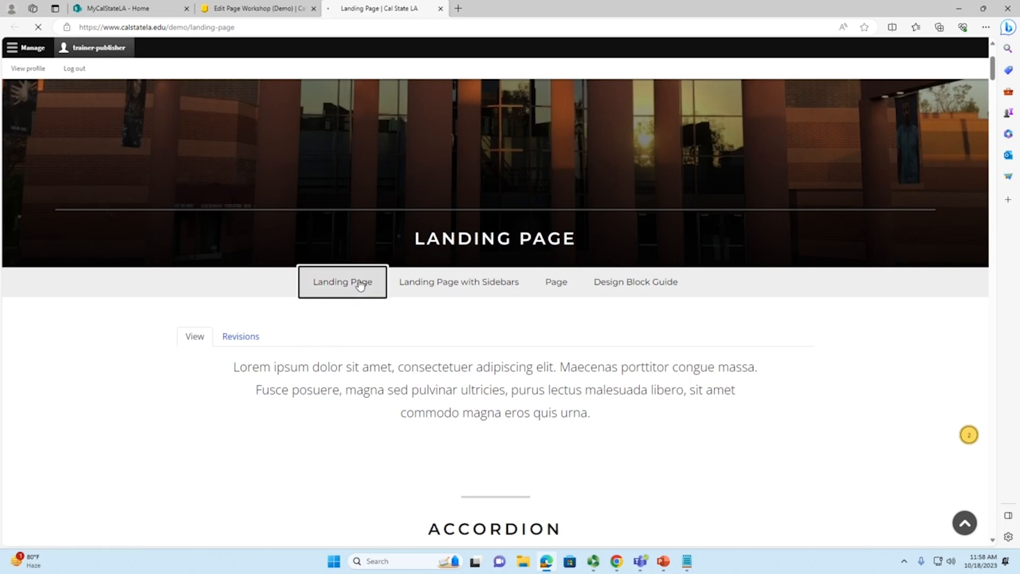
scroll(539, 502, "down", 4)
scroll(501, 495, "down", 1)
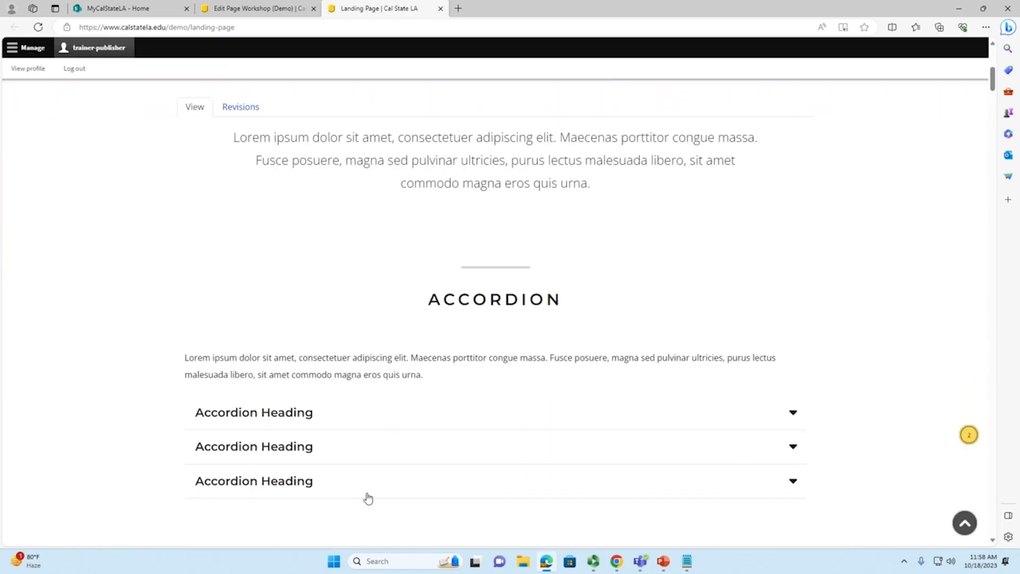
scroll(388, 354, "down", 1)
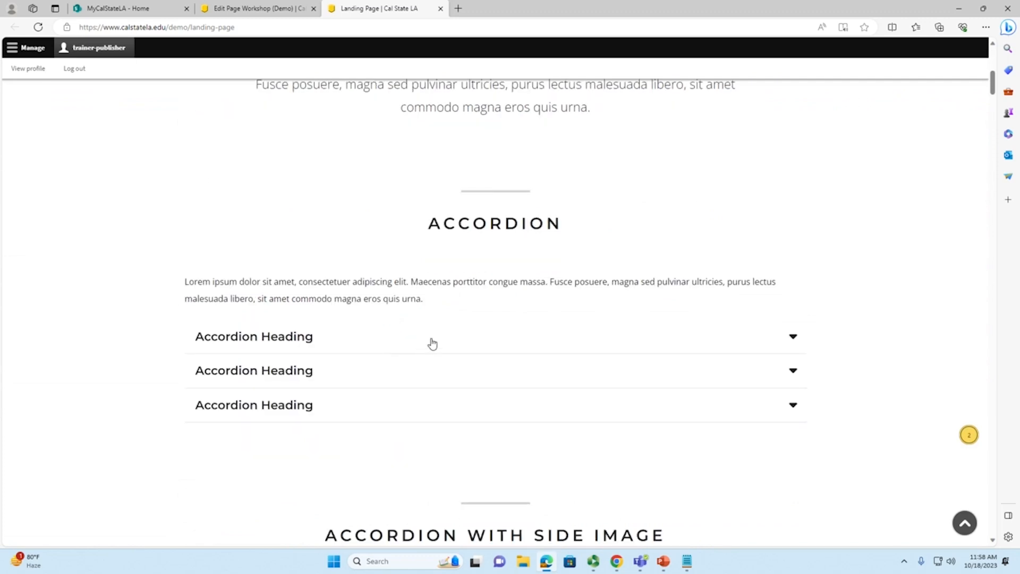
left_click_drag(430, 223, 568, 224)
left_click(617, 256)
left_click(752, 342)
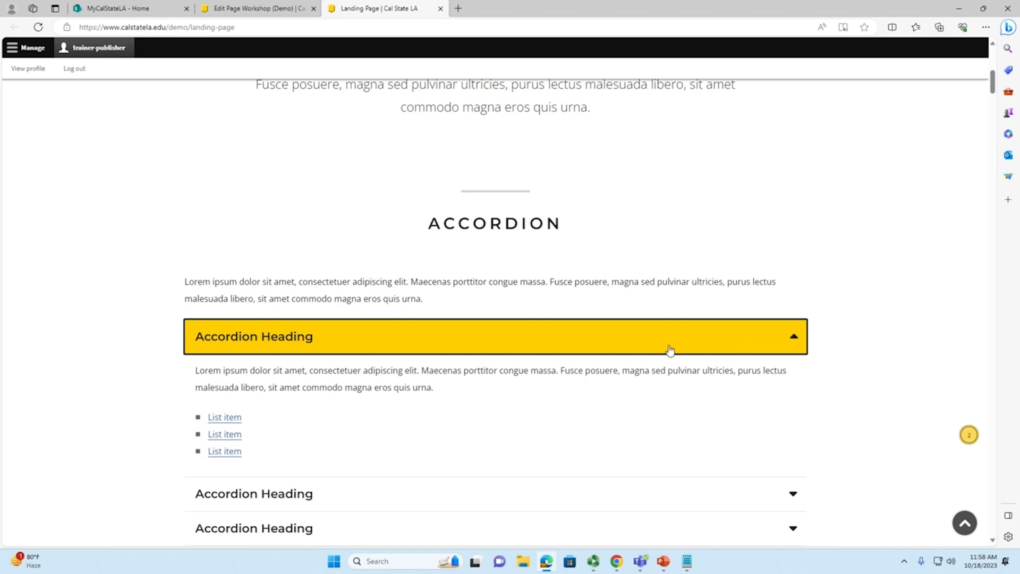
left_click(454, 348)
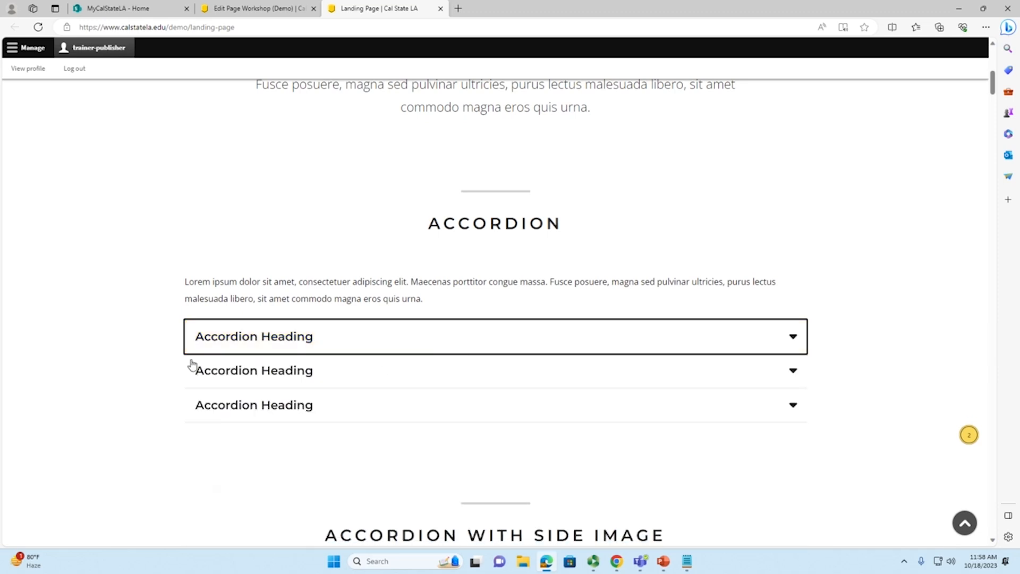
Examine the Accordion with Side Image block, expanding and collapsing its first heading
scroll(181, 361, "down", 5)
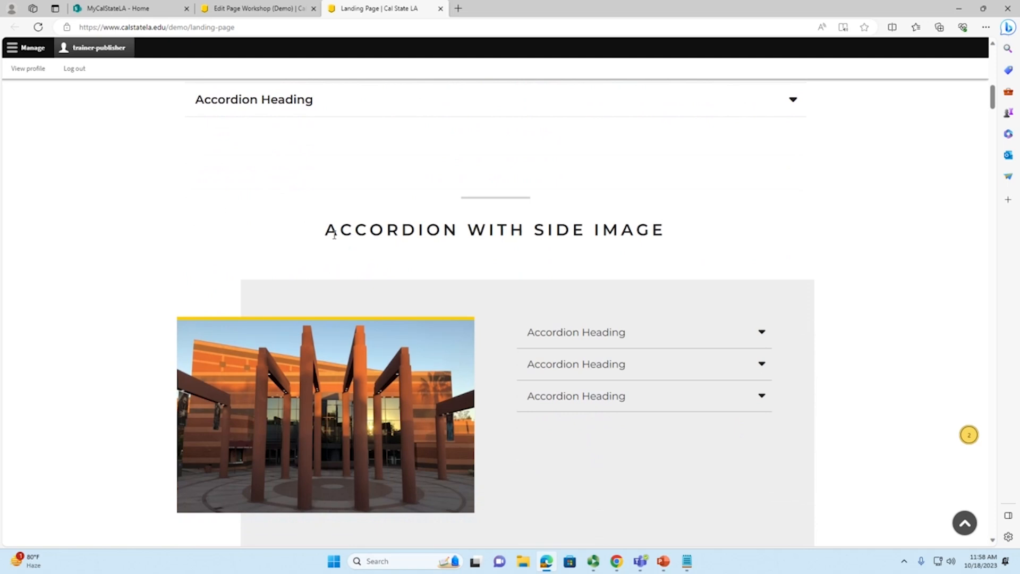
scroll(667, 247, "down", 1)
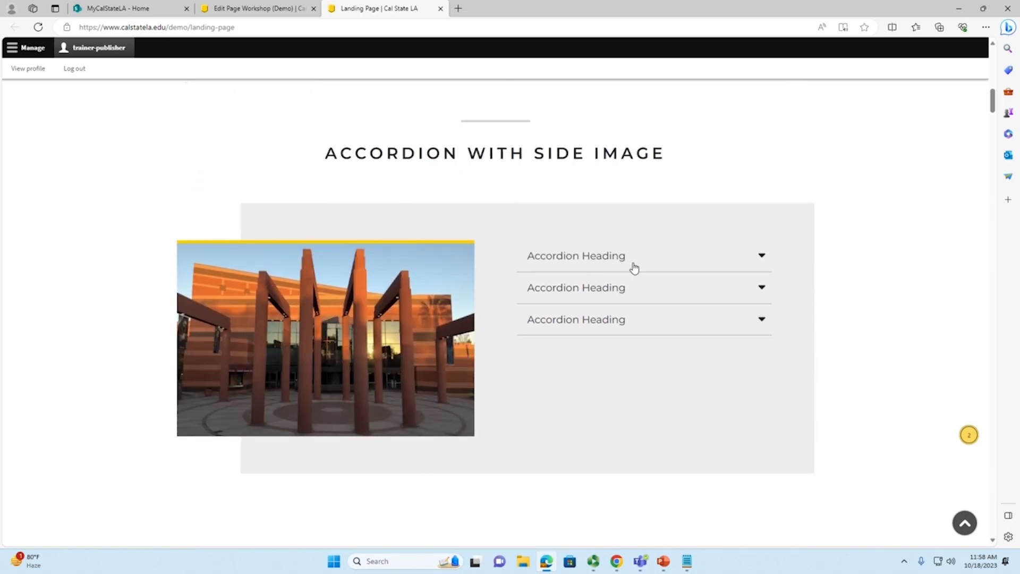
left_click(704, 268)
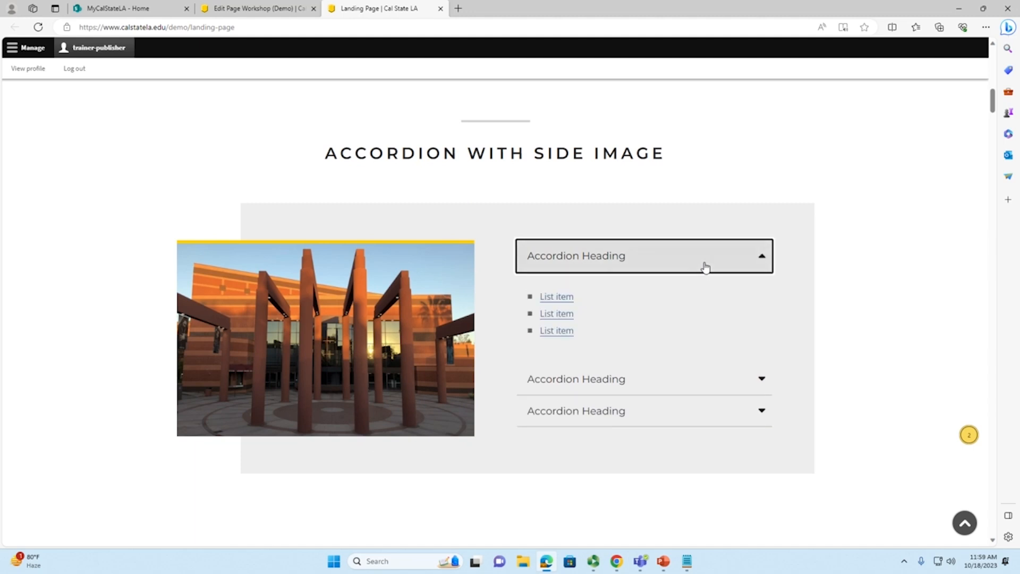
left_click(705, 266)
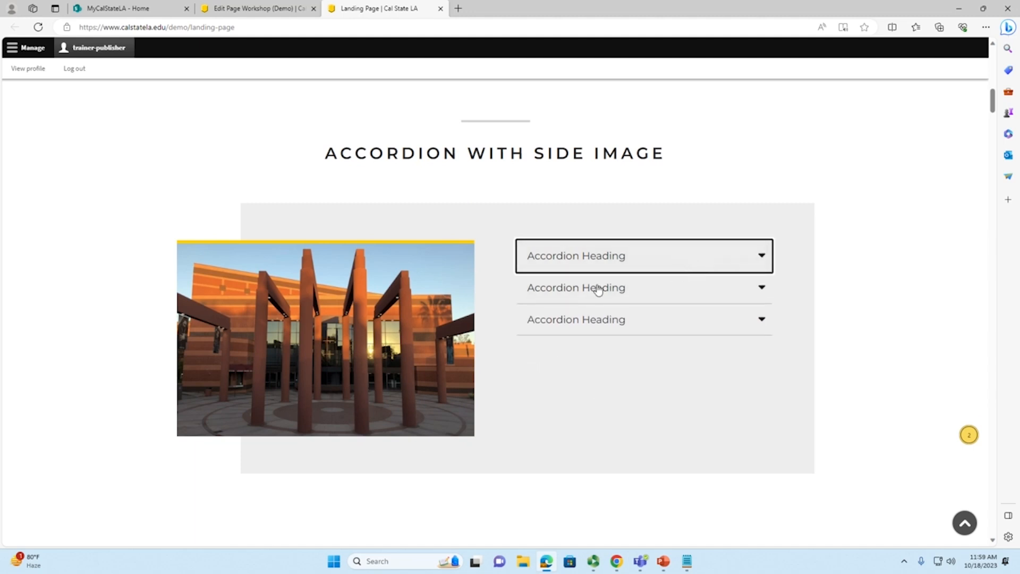
Look through the landing page's Buttons with Icons, Cards, Columns, Content and CTA Links examples, and return to the demo site navigation
scroll(226, 338, "down", 7)
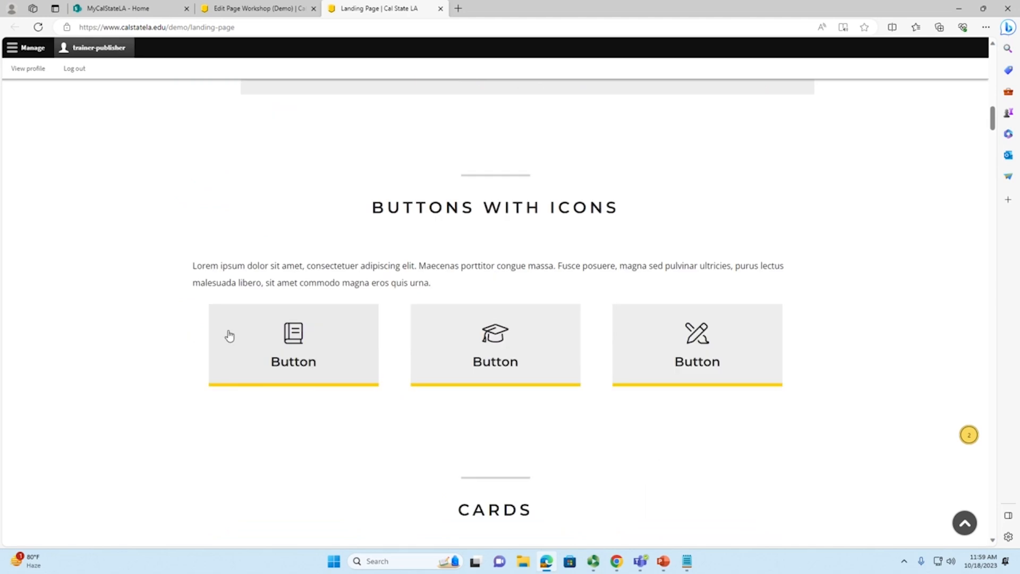
left_click_drag(401, 206, 615, 219)
scroll(314, 326, "down", 4)
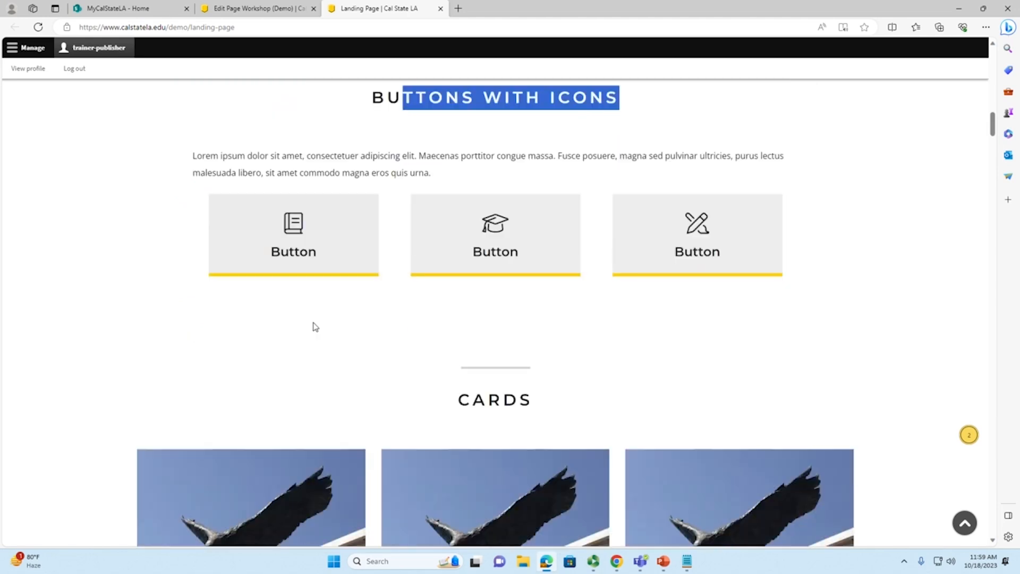
scroll(469, 309, "down", 15)
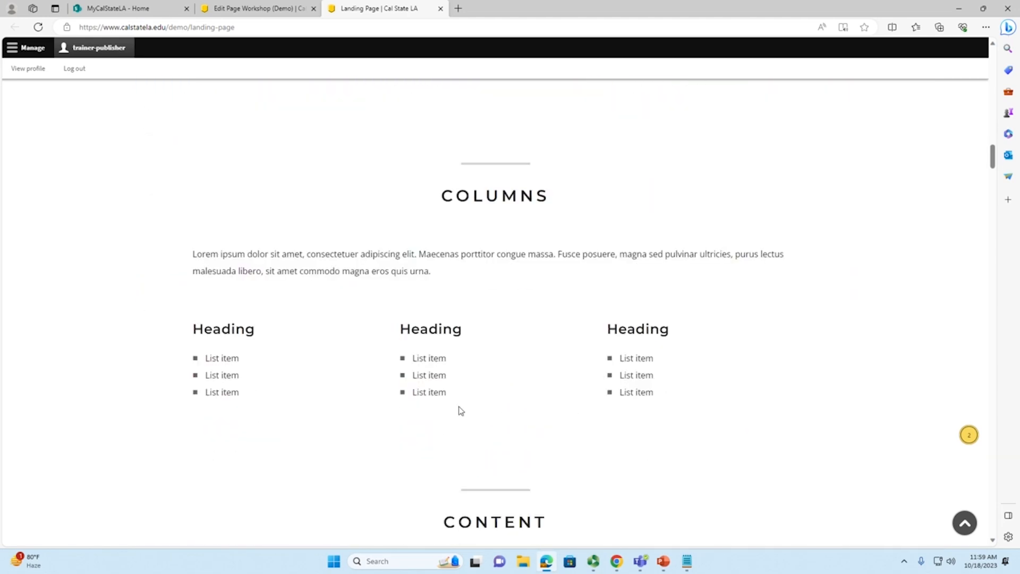
scroll(383, 458, "down", 4)
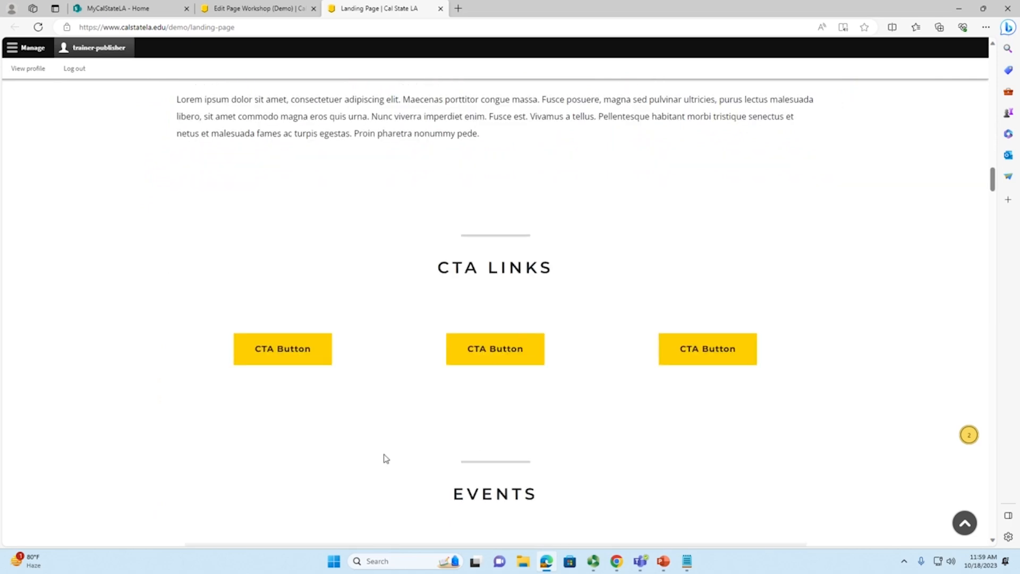
scroll(345, 442, "up", 1)
scroll(344, 439, "up", 20)
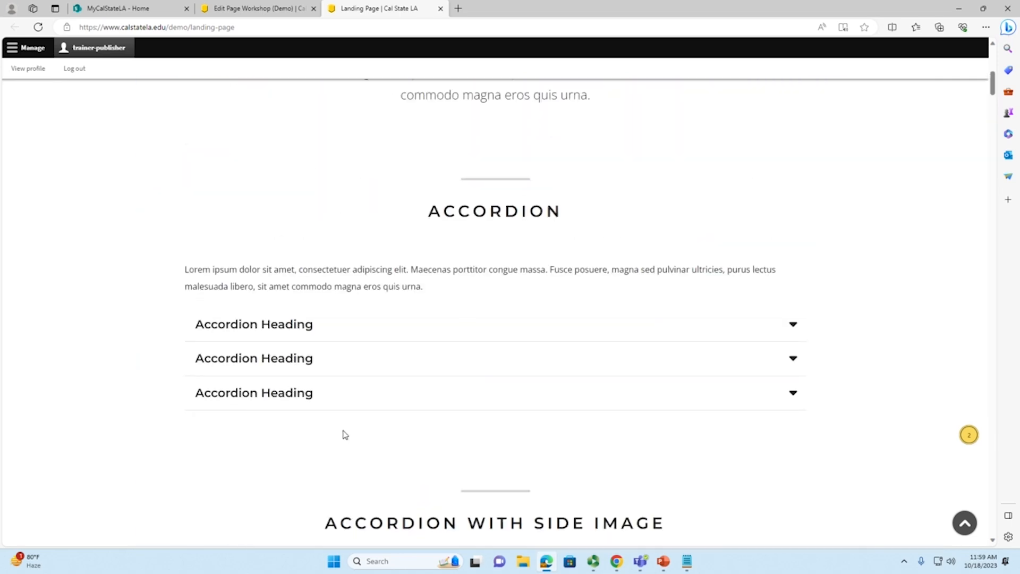
scroll(340, 432, "down", 3)
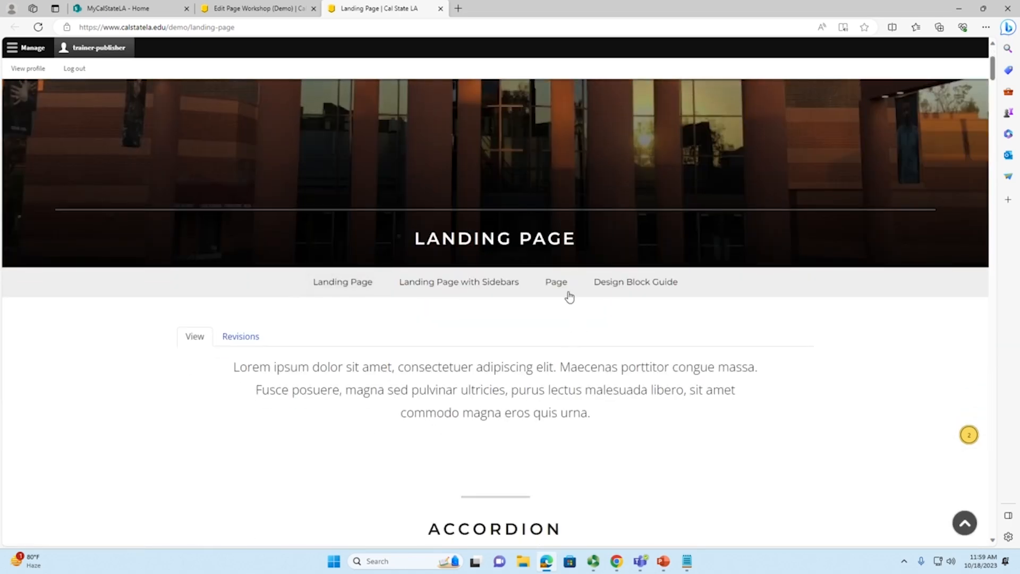
Open the Page content type demo and look through its accordion, button, card and column design blocks
left_click(568, 293)
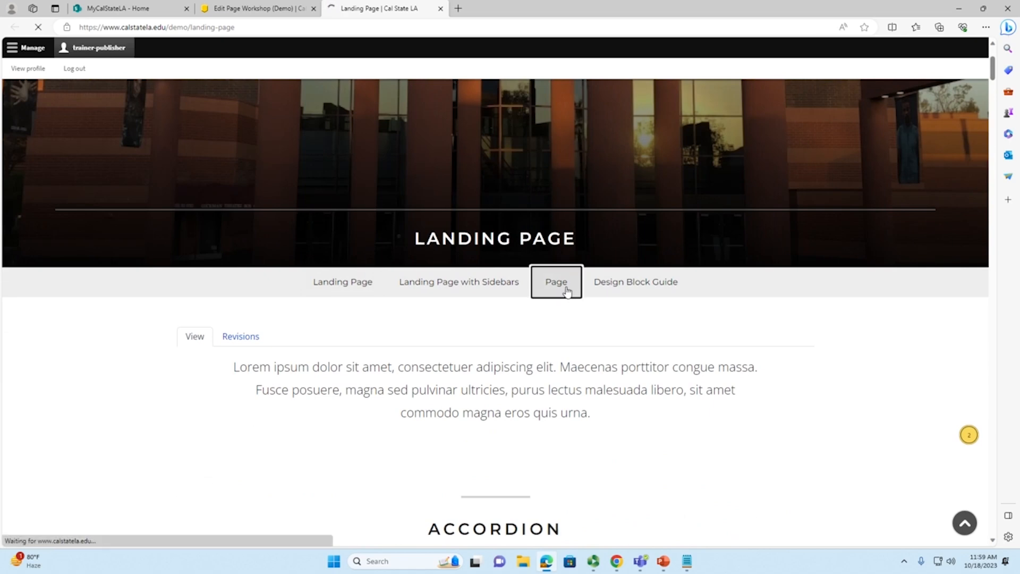
scroll(405, 355, "down", 7)
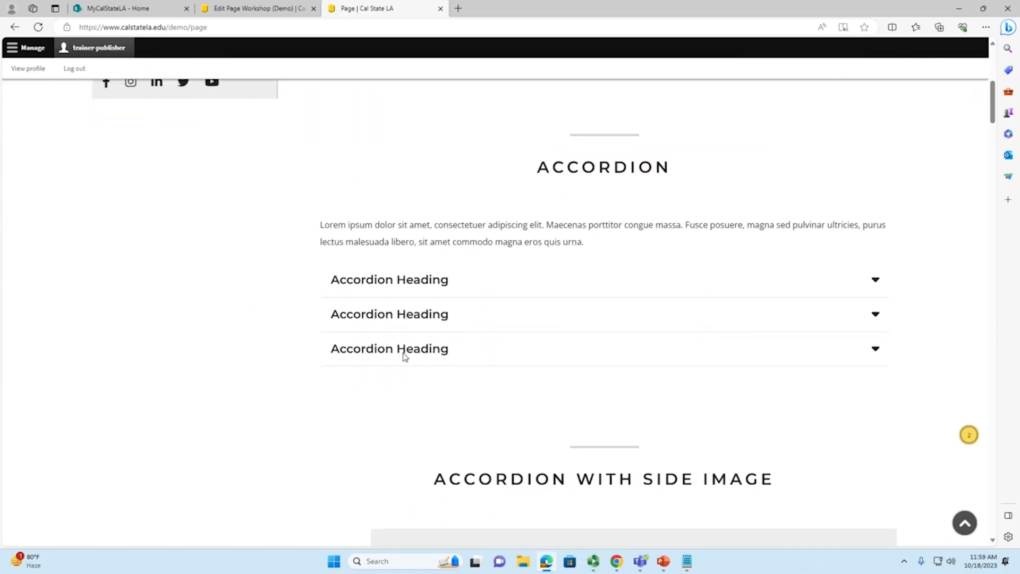
scroll(405, 355, "down", 5)
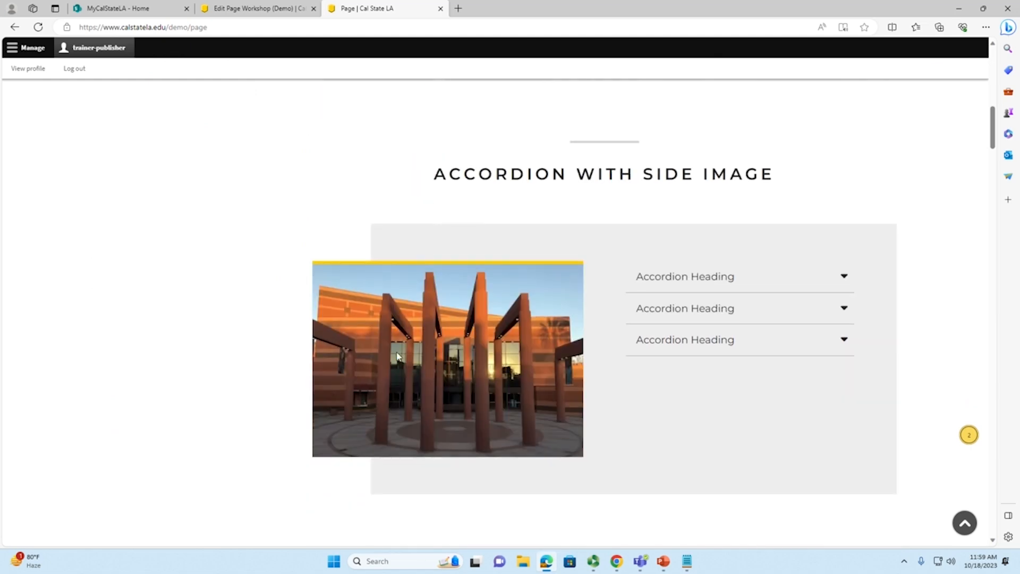
scroll(398, 357, "down", 14)
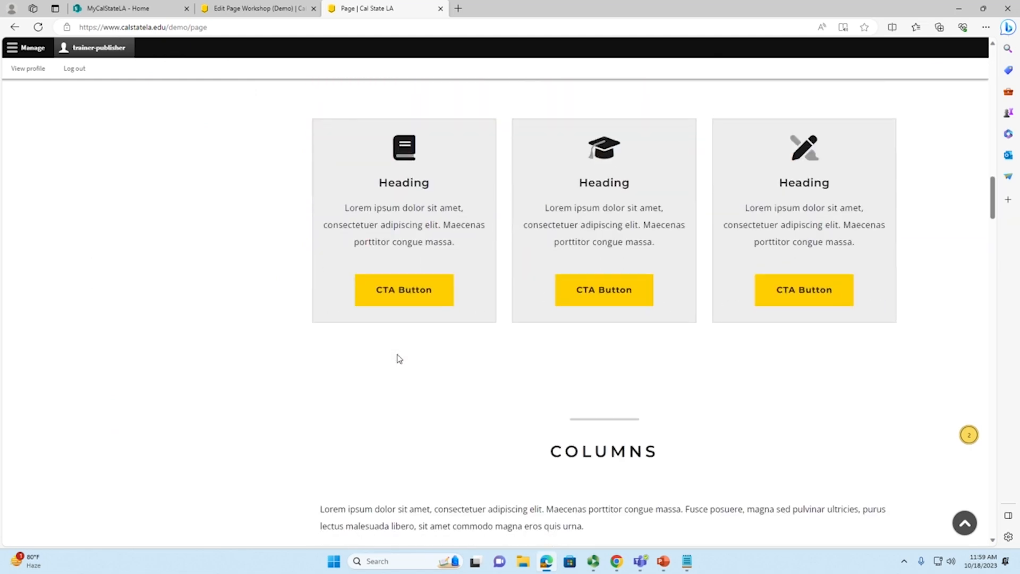
scroll(397, 360, "down", 3)
scroll(396, 360, "up", 6)
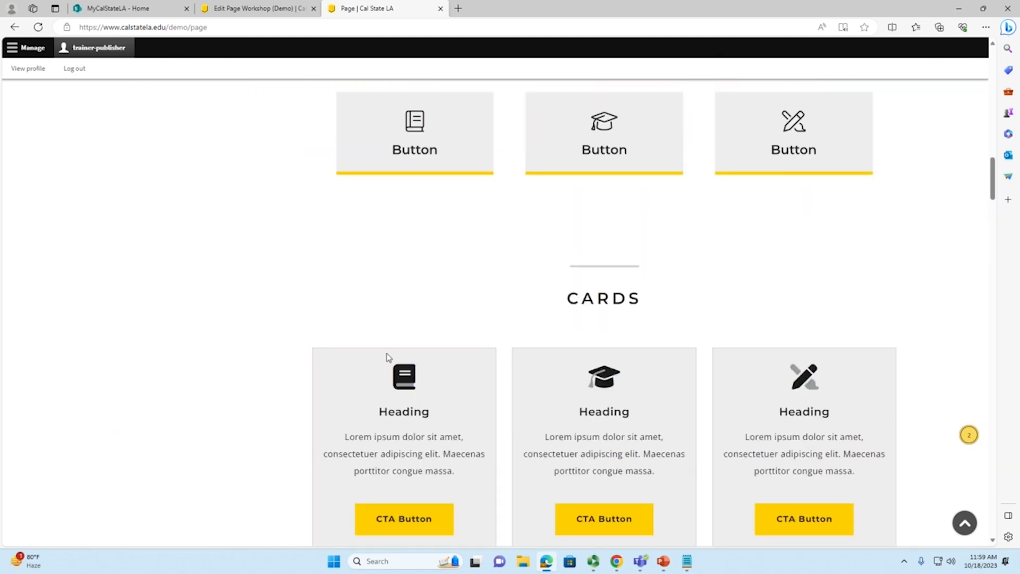
Return to editing the Workshop (Demo) page and add an Image with Side Text design block
left_click(243, 8)
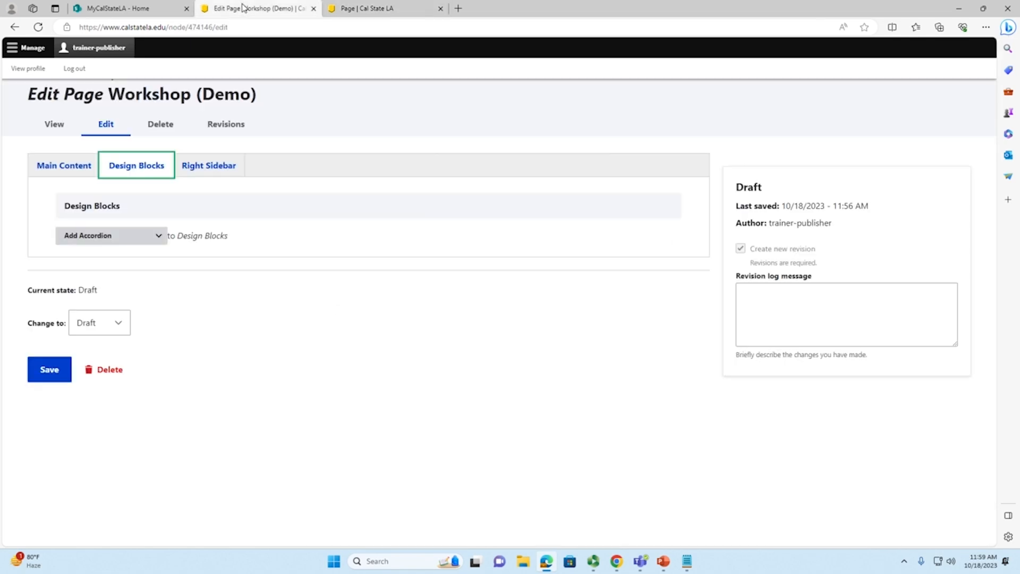
left_click(367, 457)
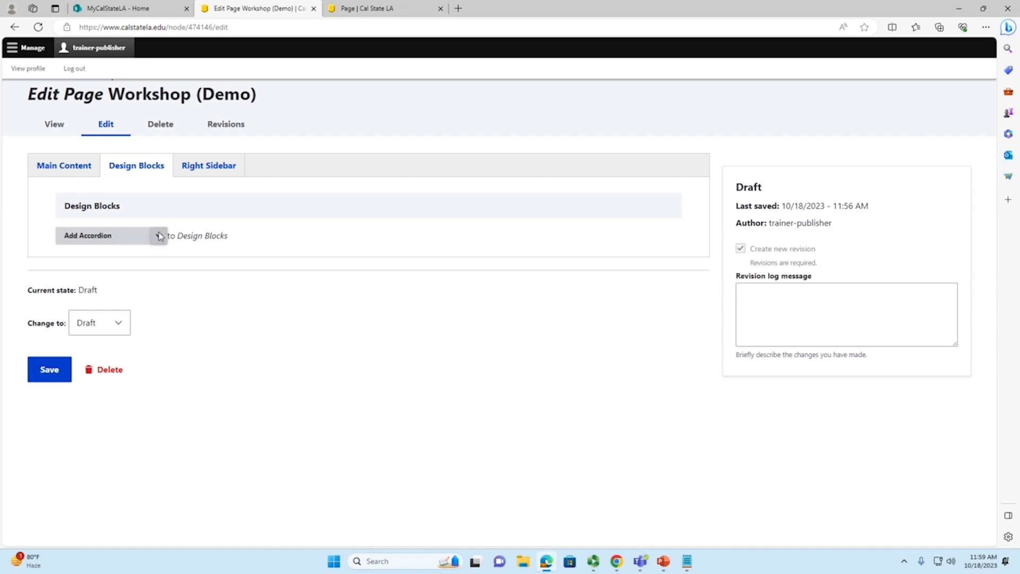
left_click(159, 236)
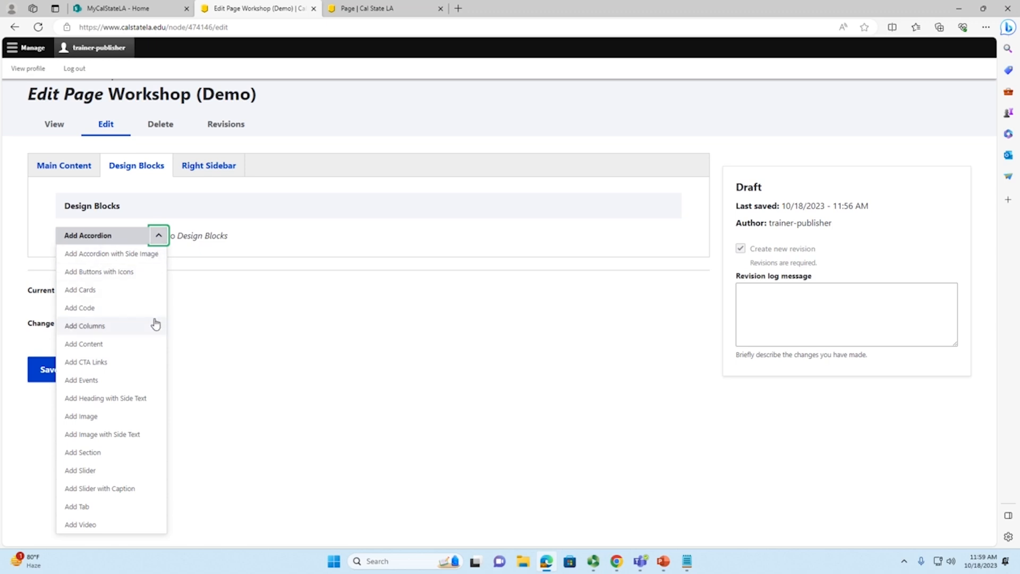
left_click(144, 435)
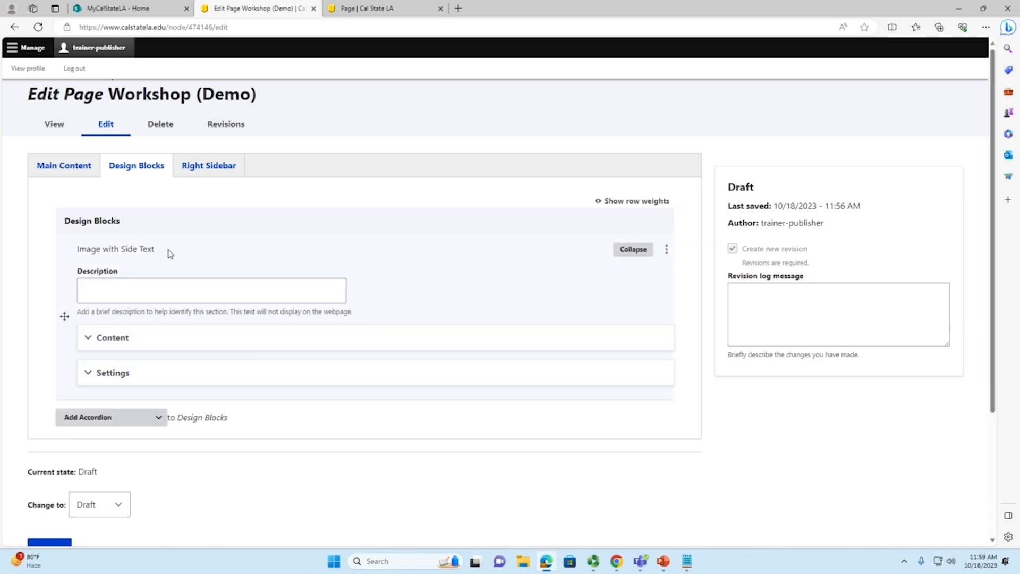
left_click_drag(159, 249, 77, 248)
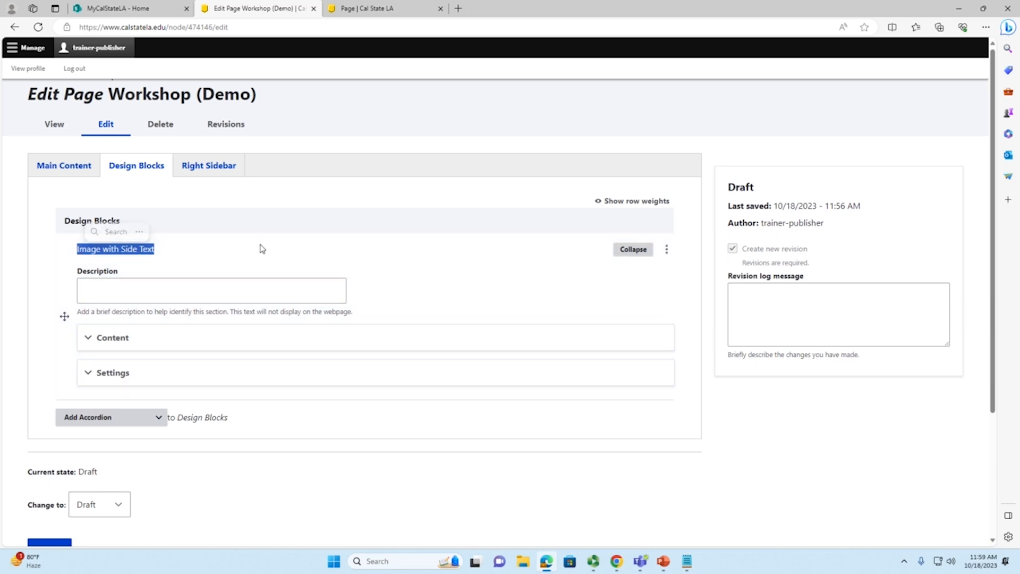
Review the Image with Side Text example on the demo page, including its section title, heading and body text
left_click(355, 11)
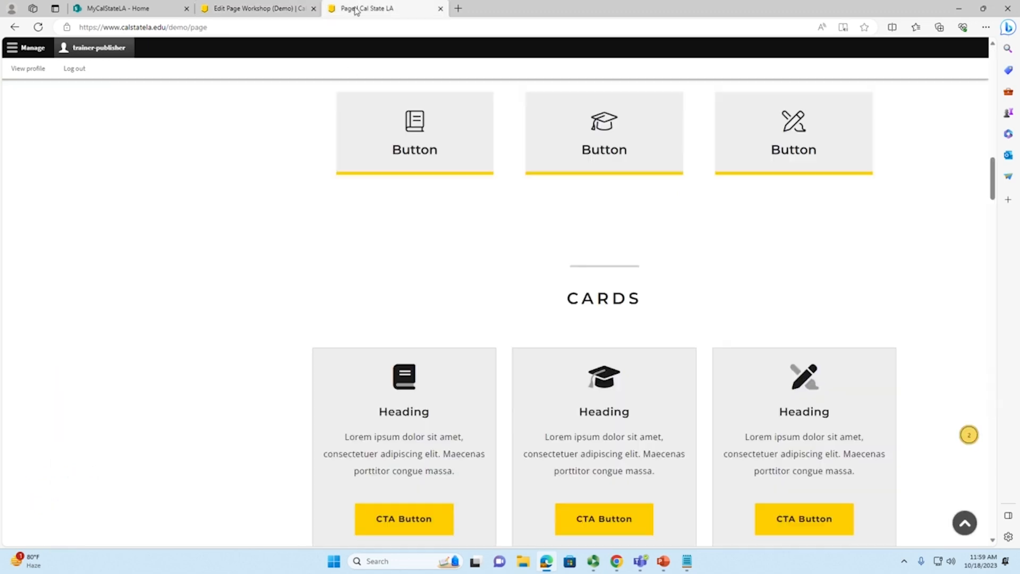
scroll(157, 361, "down", 2)
scroll(157, 361, "down", 15)
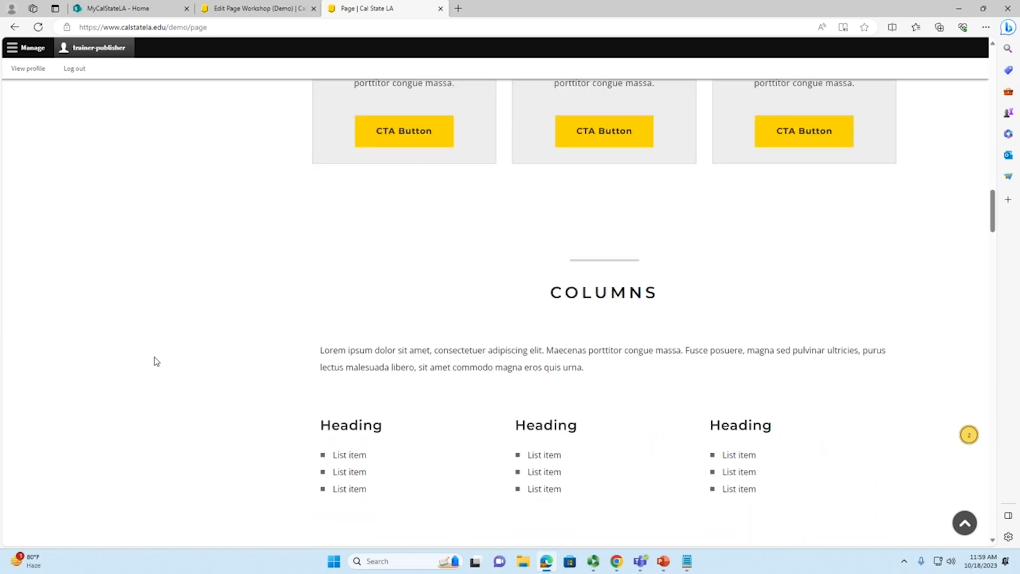
scroll(154, 363, "down", 15)
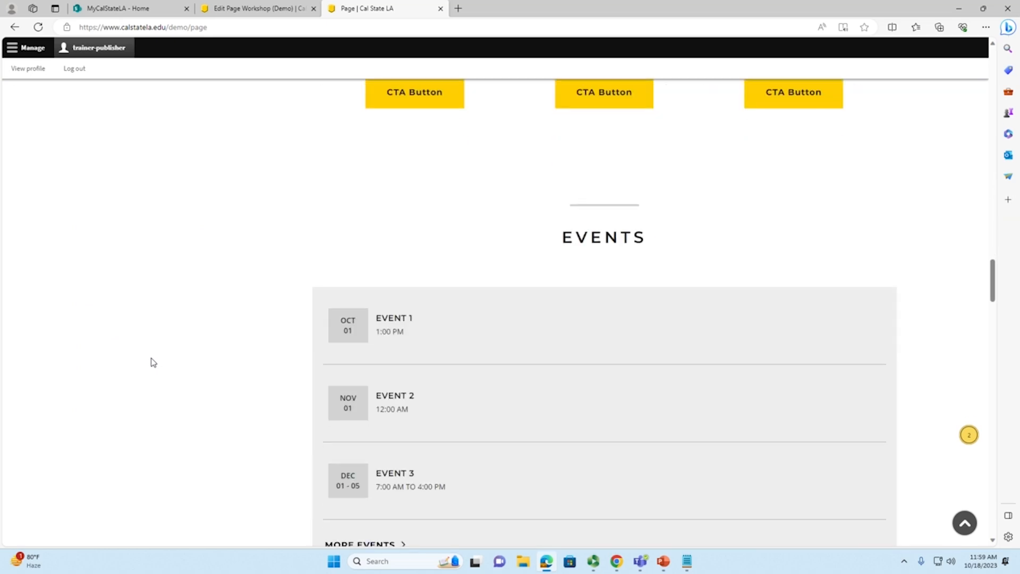
scroll(153, 362, "down", 10)
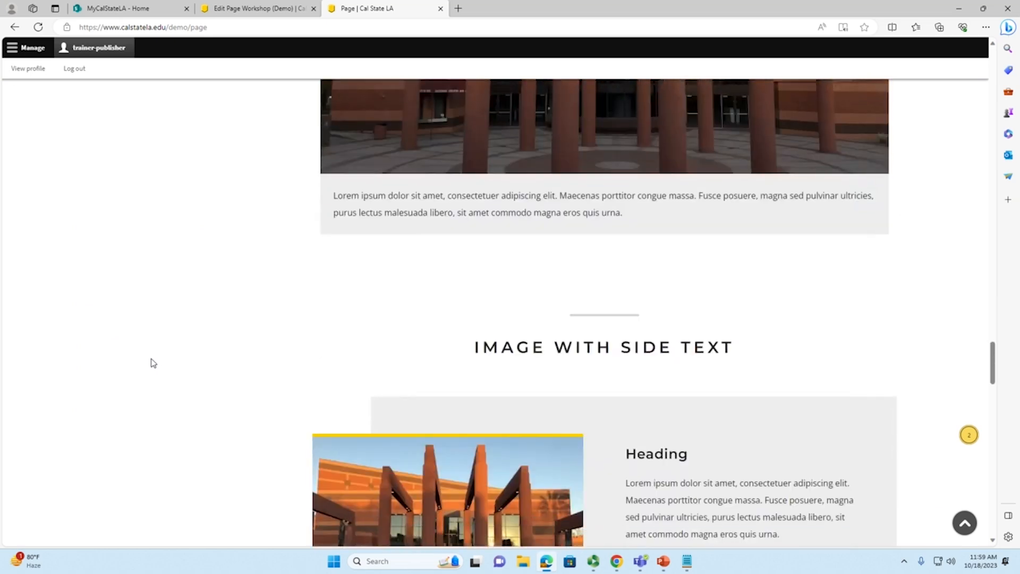
scroll(229, 321, "up", 1)
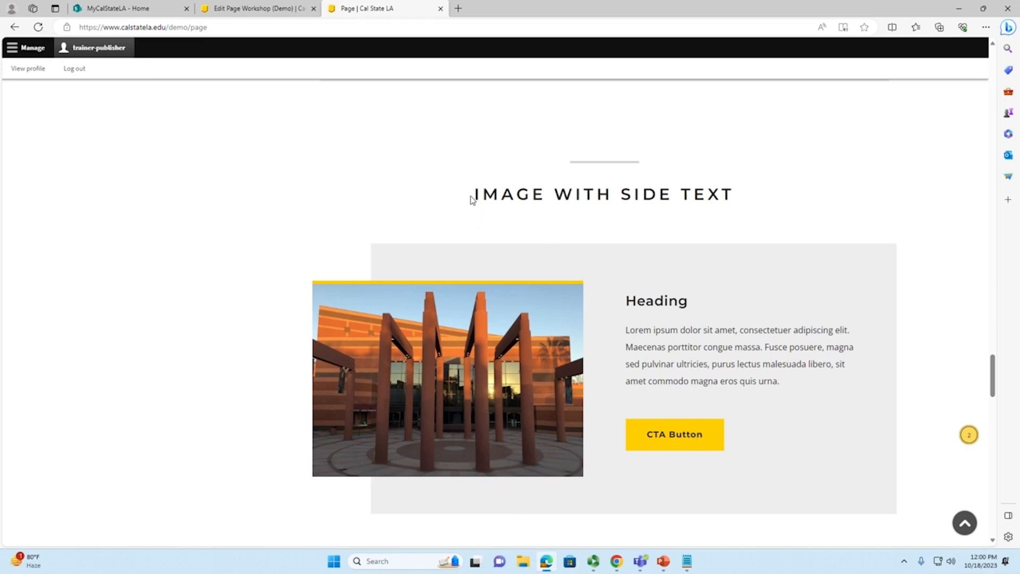
left_click_drag(473, 195, 734, 196)
left_click_drag(626, 300, 689, 304)
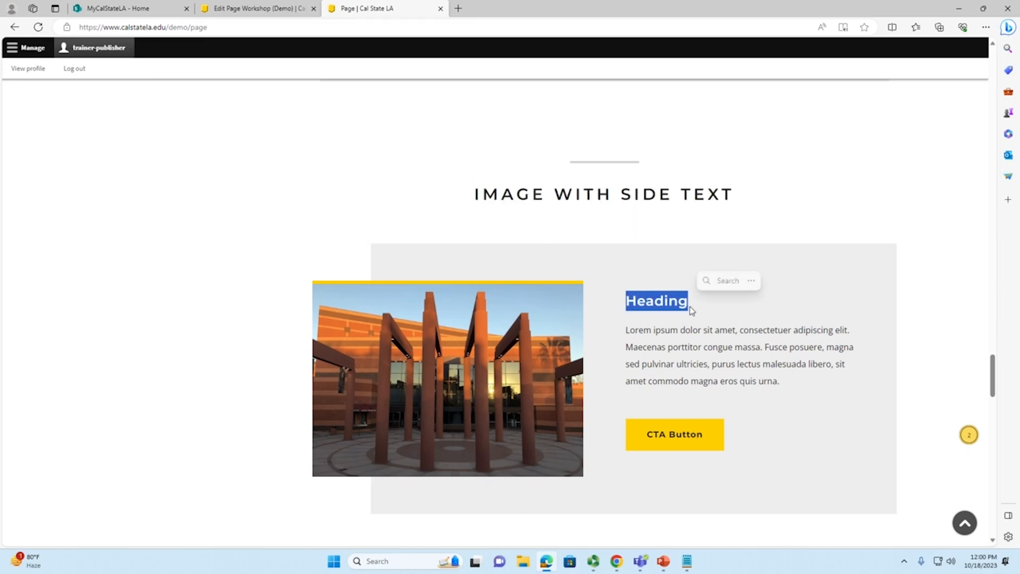
left_click_drag(626, 330, 799, 378)
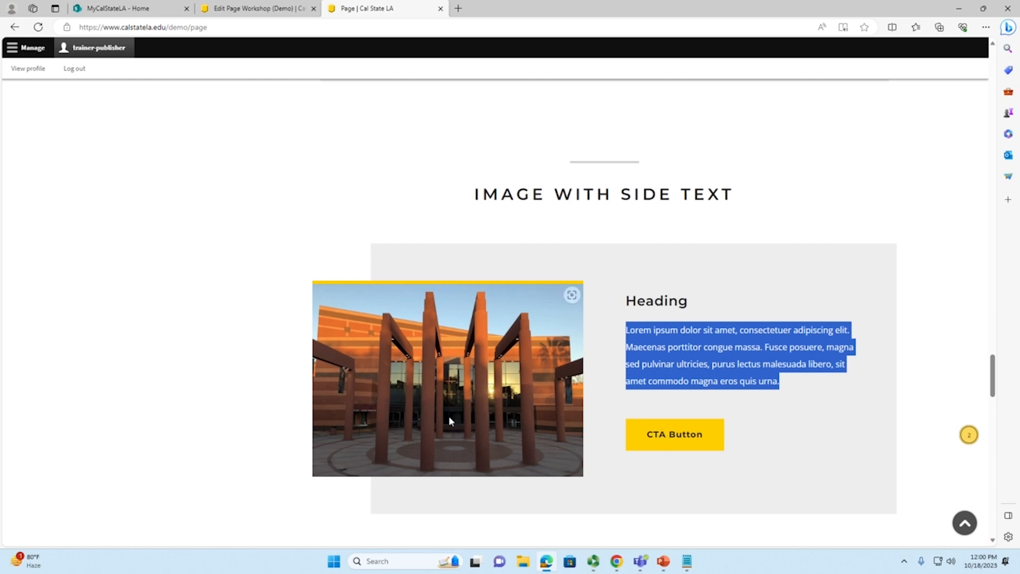
Return to editing the Workshop (Demo) page and set the Image with Side Text block's description to "ITS Training Labs"
left_click(247, 7)
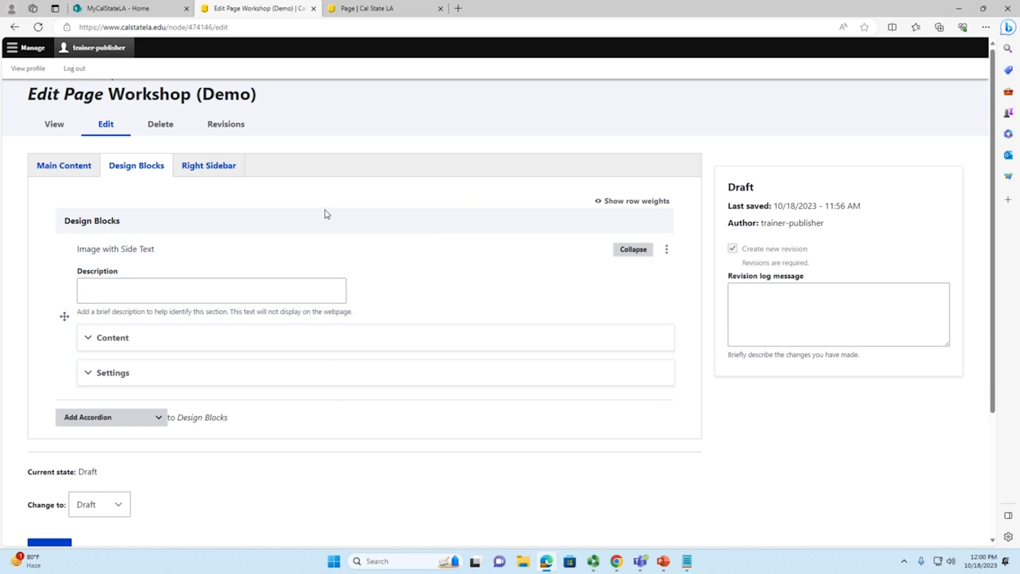
left_click(205, 287)
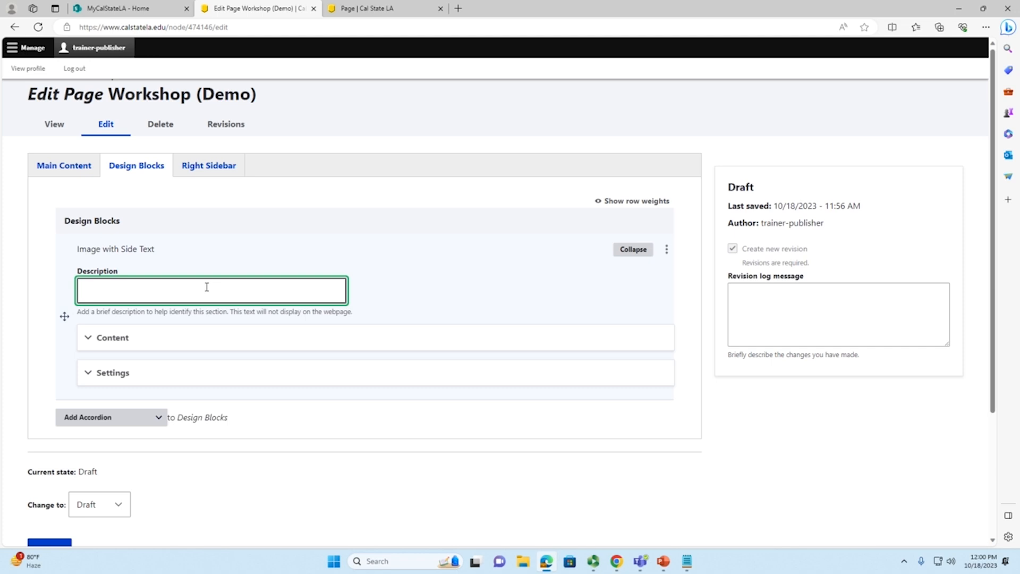
type("S Training Labs")
left_click(452, 273)
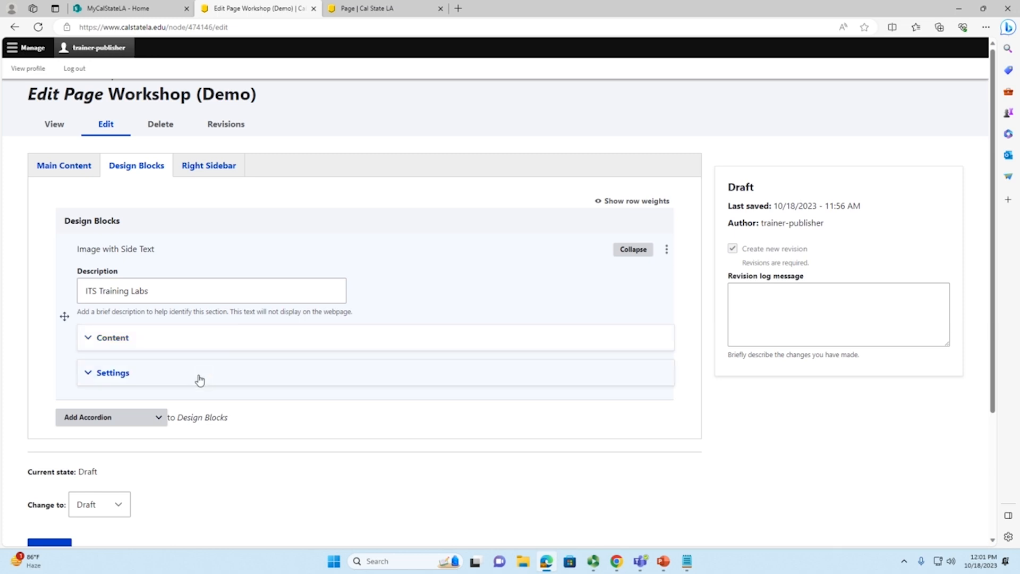
Expand the block's content settings and enter "ITS Training Labs" as the section heading
left_click(200, 344)
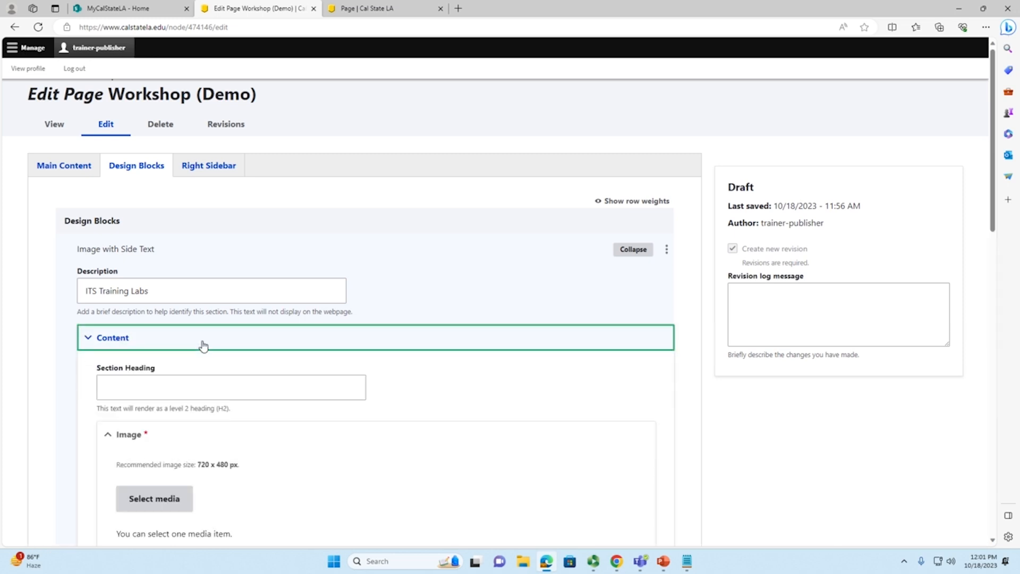
scroll(206, 345, "down", 3)
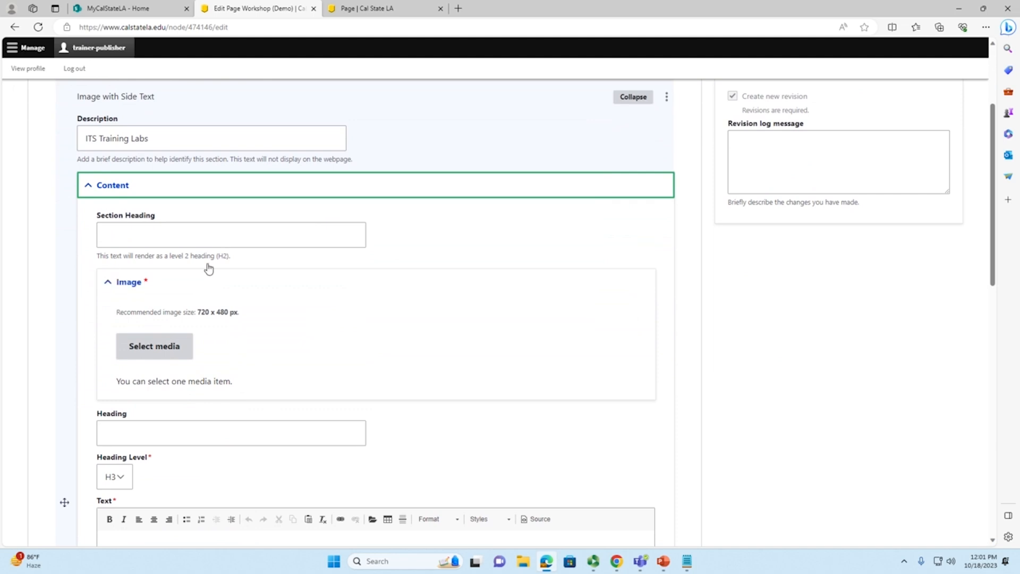
left_click(163, 224)
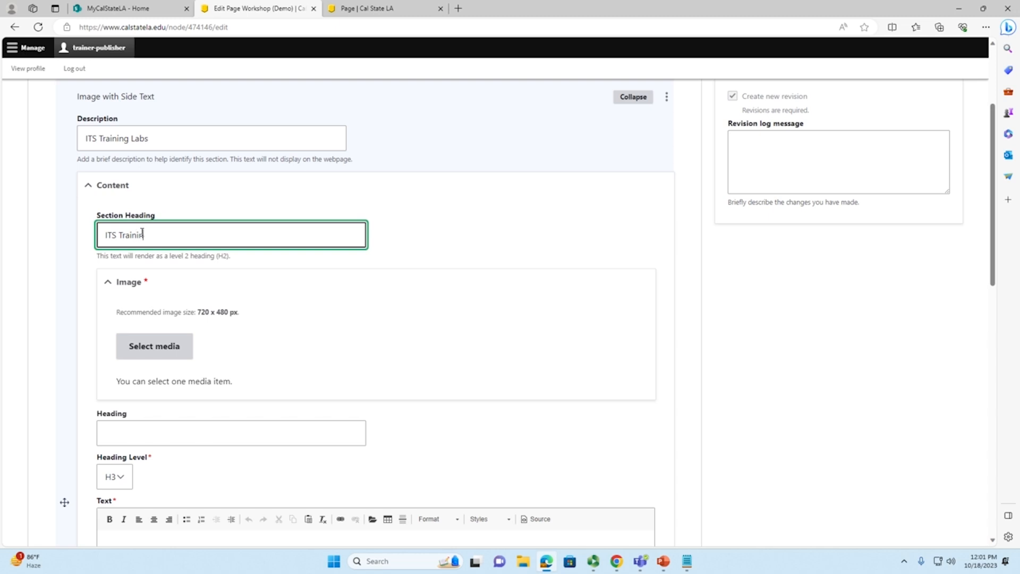
type("ITS Training Labs")
Examine the recommended image size given for the block's image
scroll(229, 240, "down", 1)
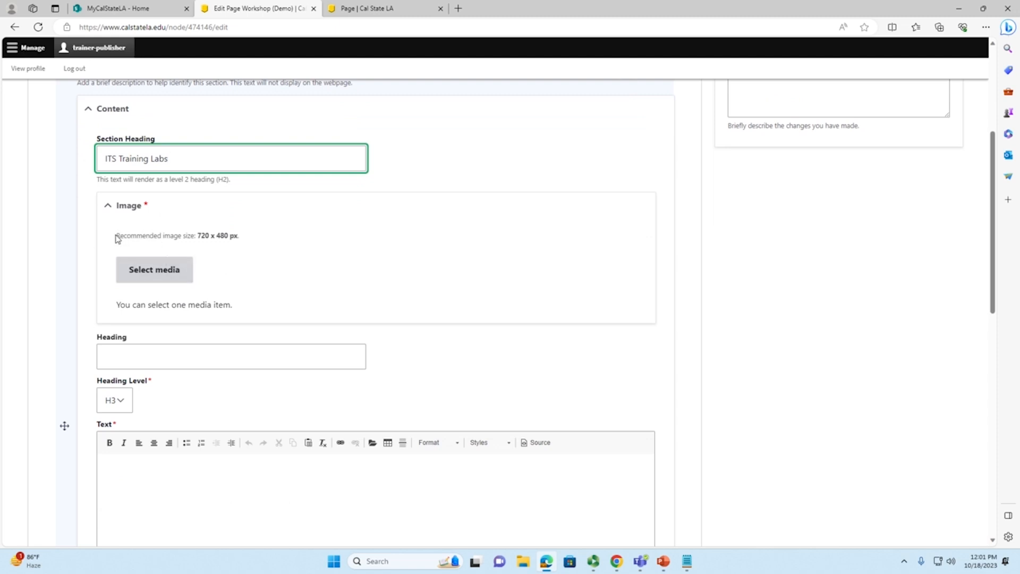
left_click_drag(116, 236, 195, 236)
left_click(208, 251)
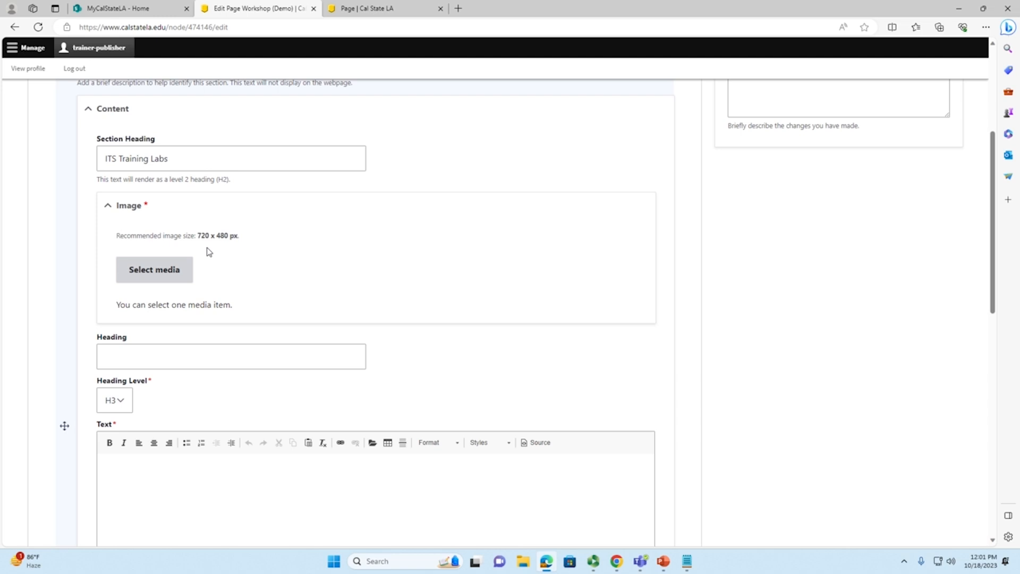
left_click_drag(240, 236, 205, 239)
left_click_drag(202, 244, 202, 245)
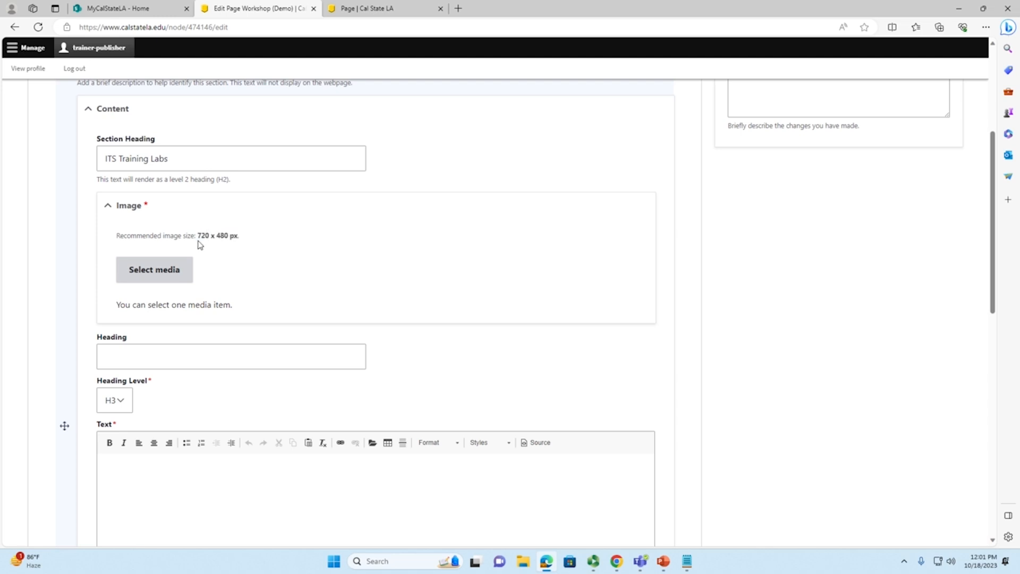
left_click(283, 267)
Insert "Image of ITS training Labs" from the Drupal Training media folder as the block's image
left_click(162, 273)
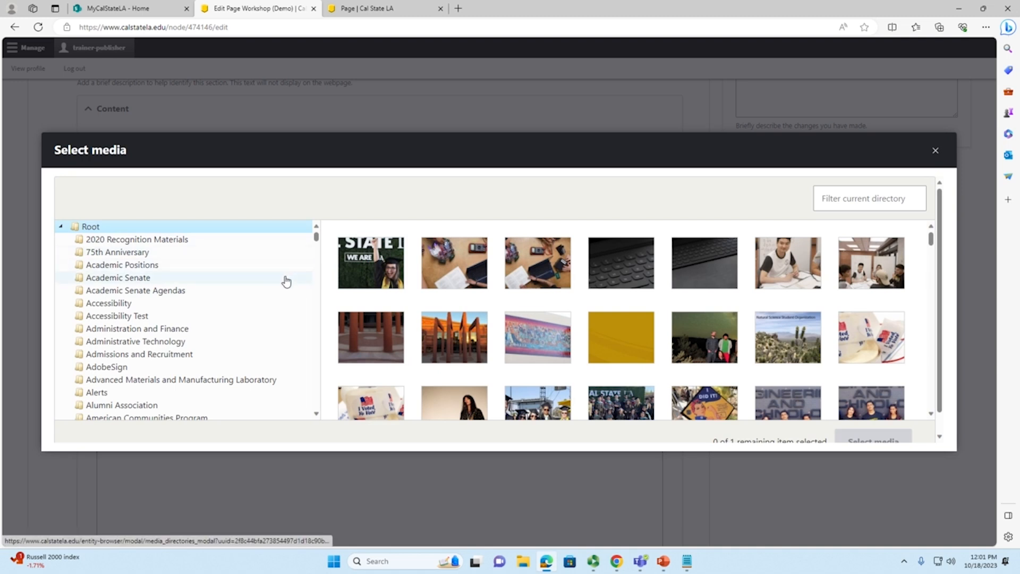
scroll(231, 304, "down", 1)
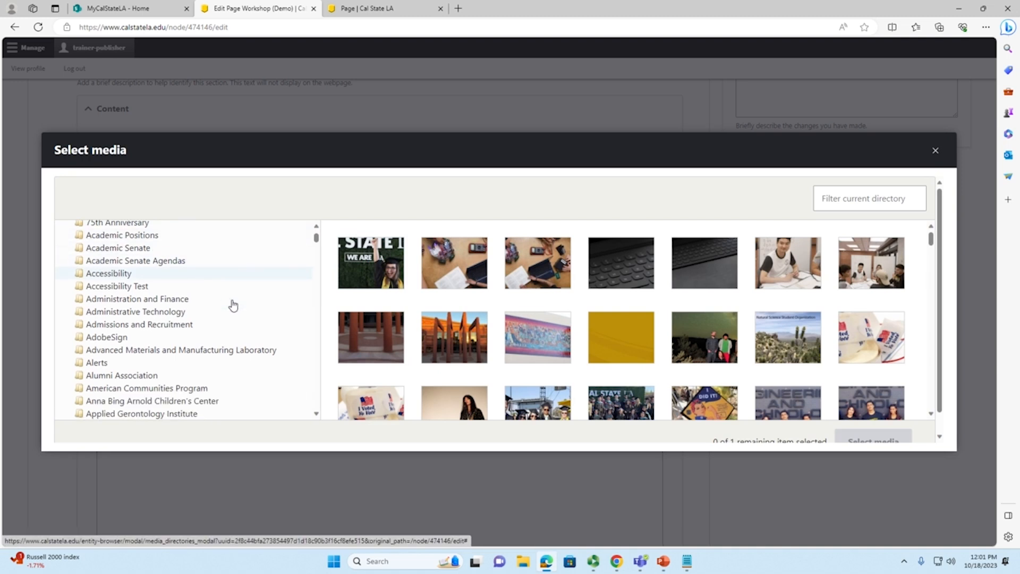
scroll(231, 305, "up", 1)
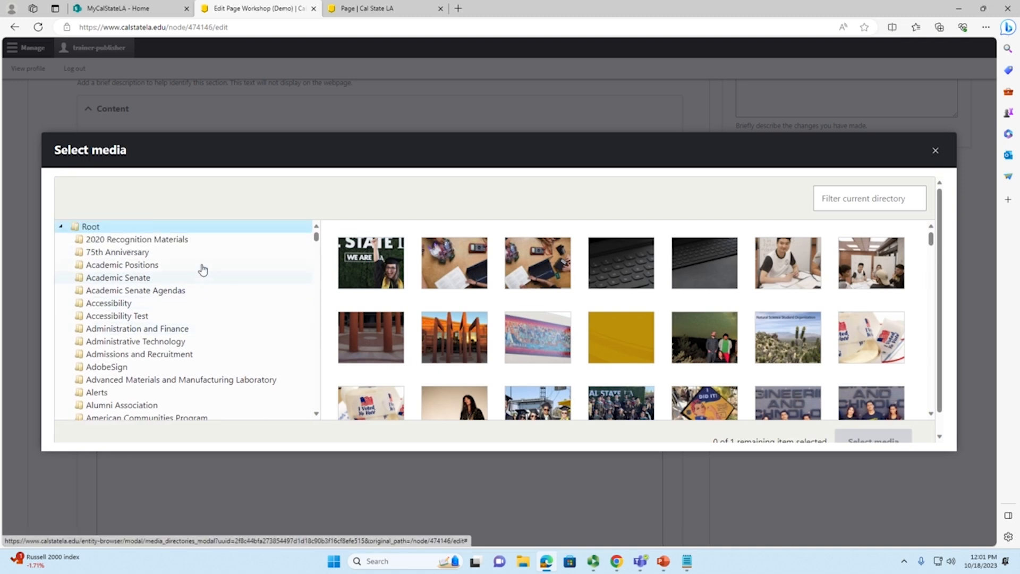
scroll(200, 276, "down", 5)
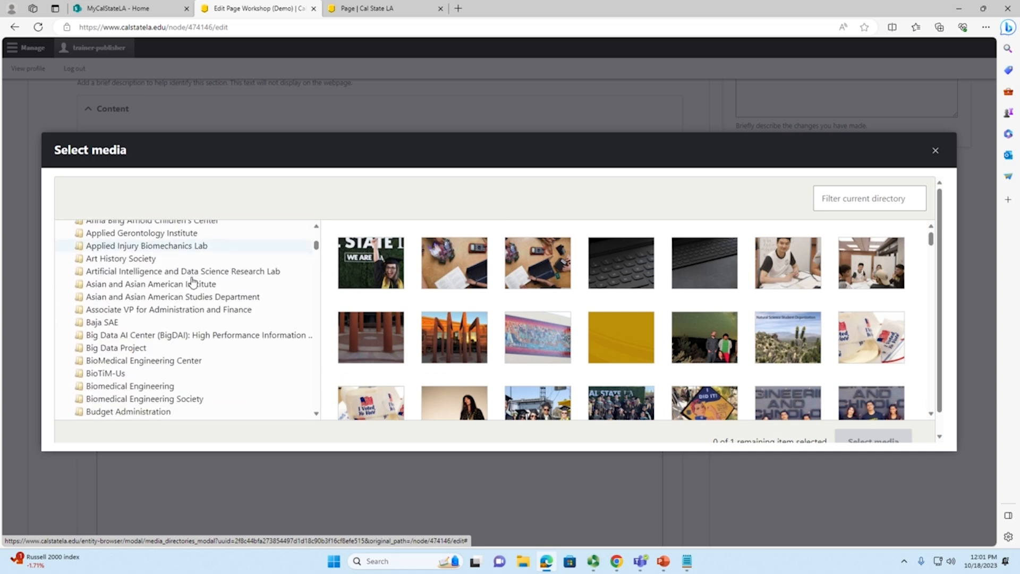
scroll(192, 282, "down", 6)
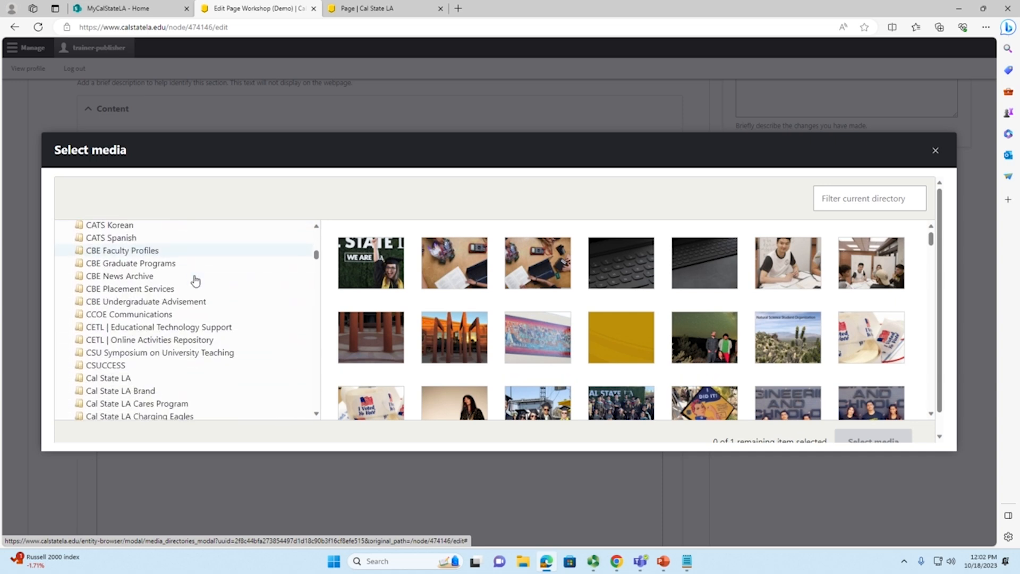
scroll(197, 282, "down", 7)
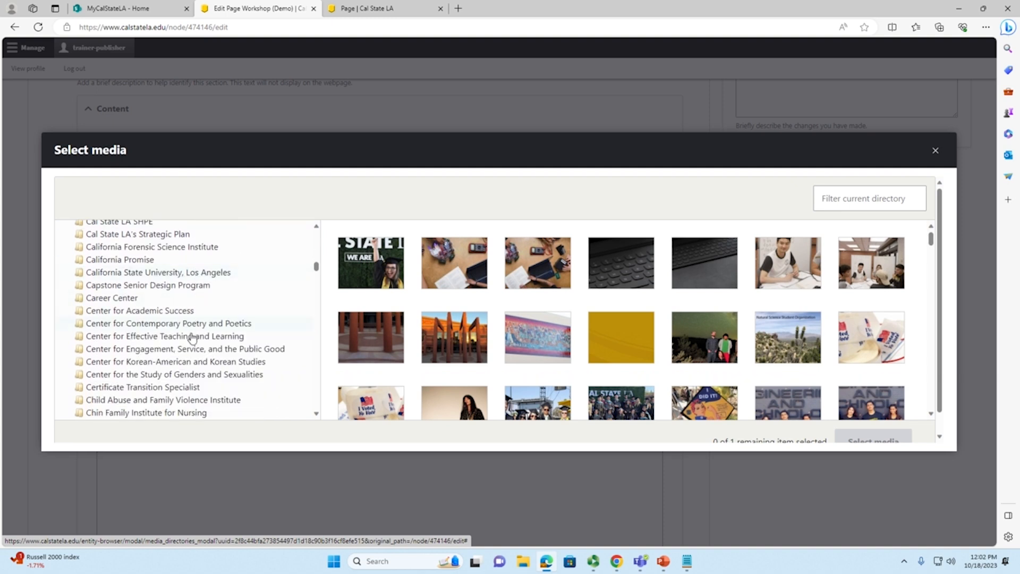
scroll(199, 281, "down", 5)
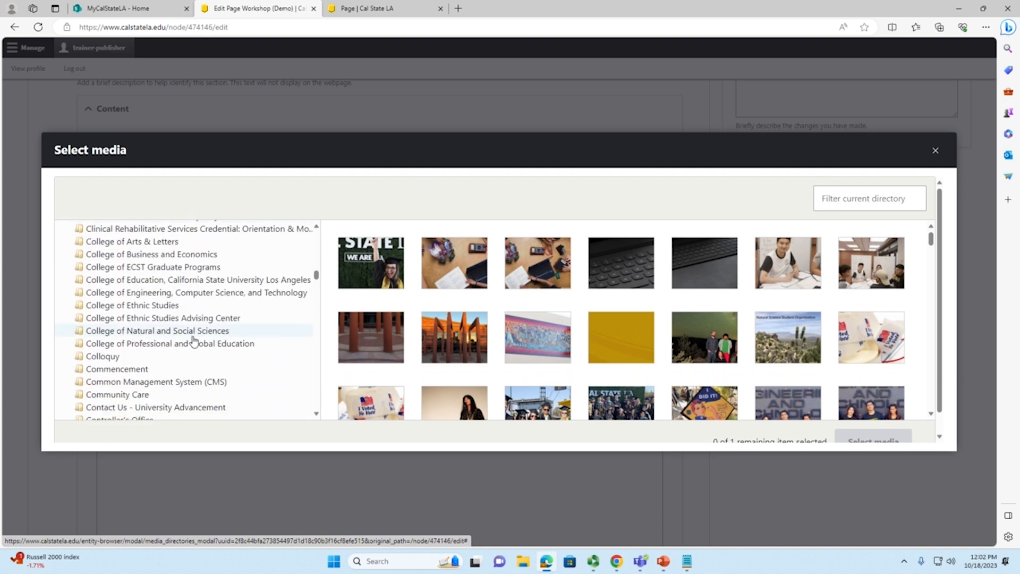
scroll(195, 341, "down", 3)
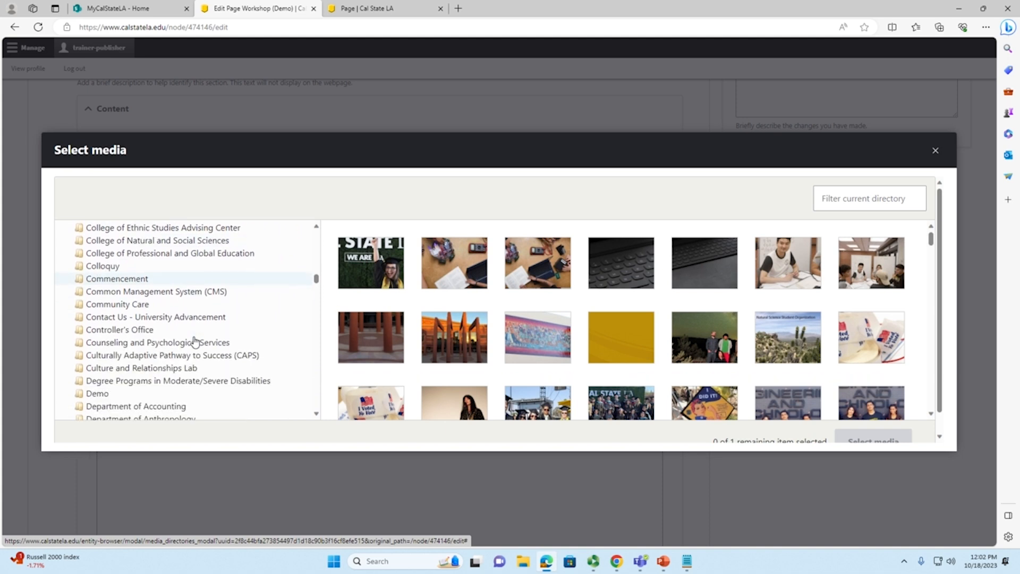
scroll(195, 340, "down", 5)
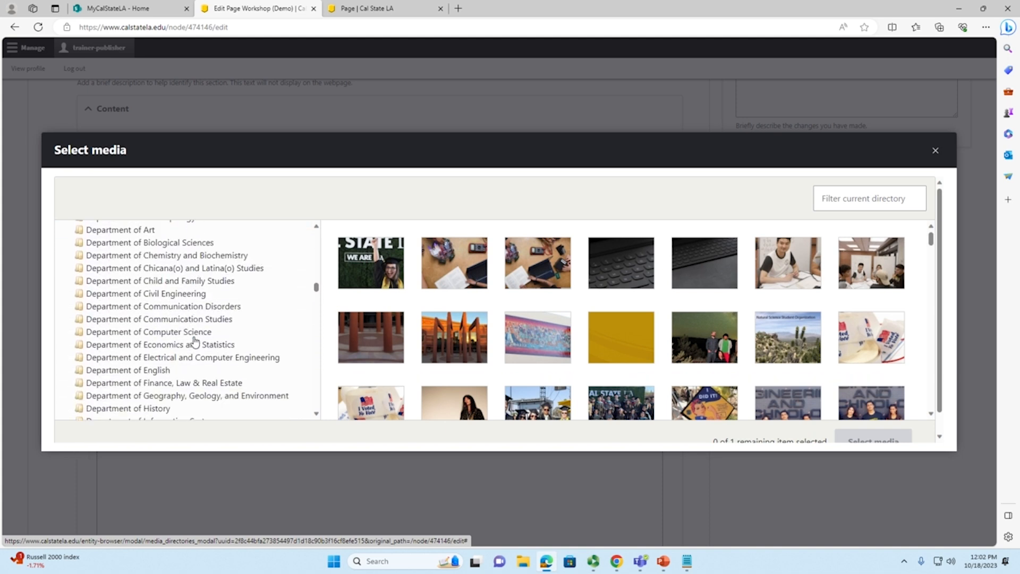
scroll(196, 341, "down", 8)
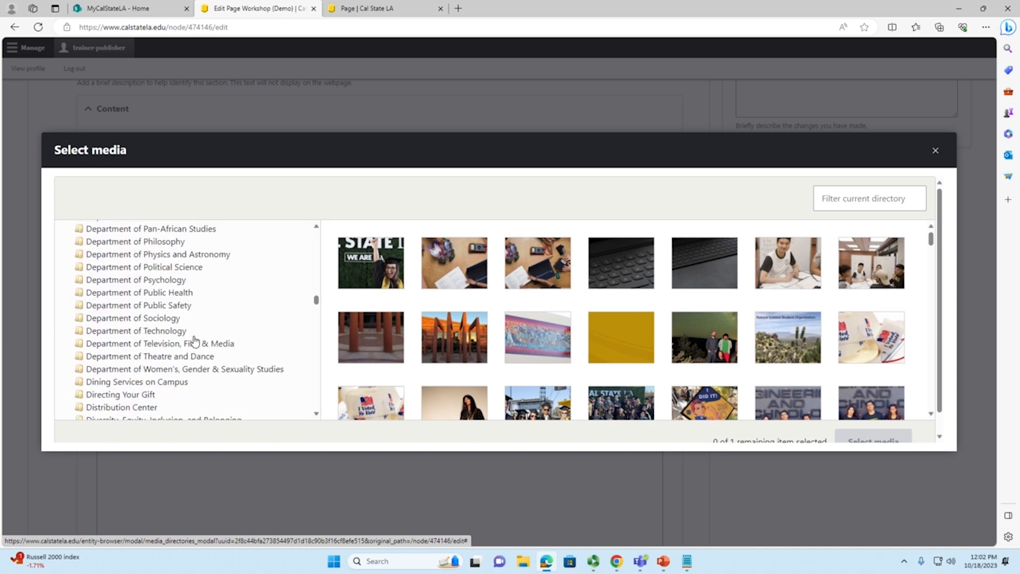
scroll(194, 341, "down", 7)
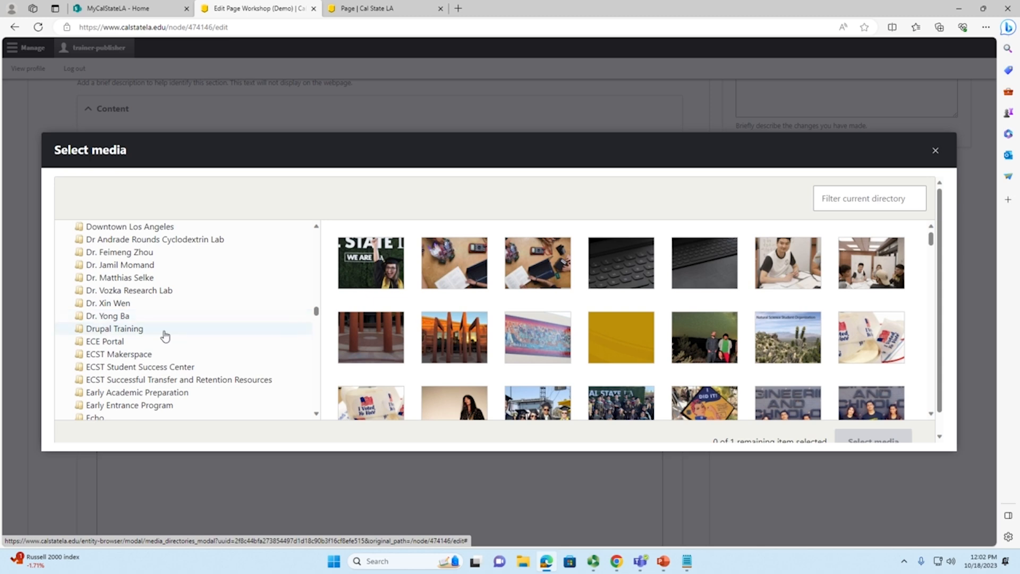
left_click(132, 333)
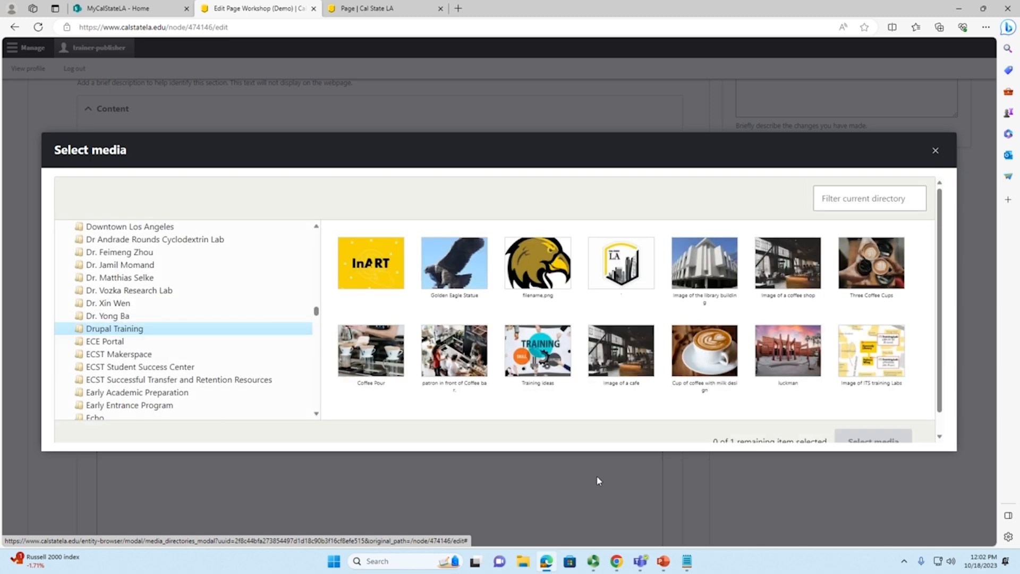
left_click(884, 362)
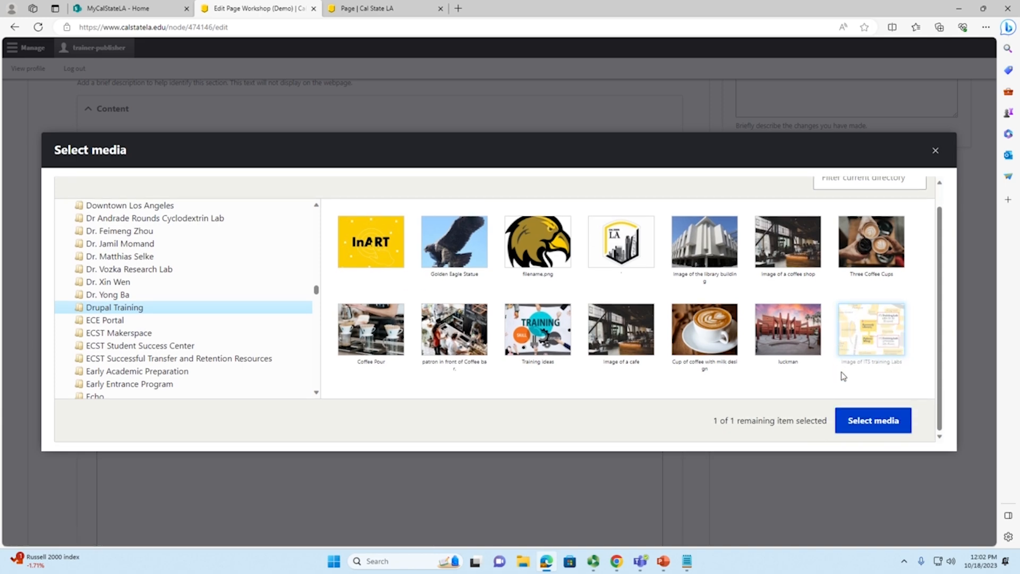
left_click(881, 423)
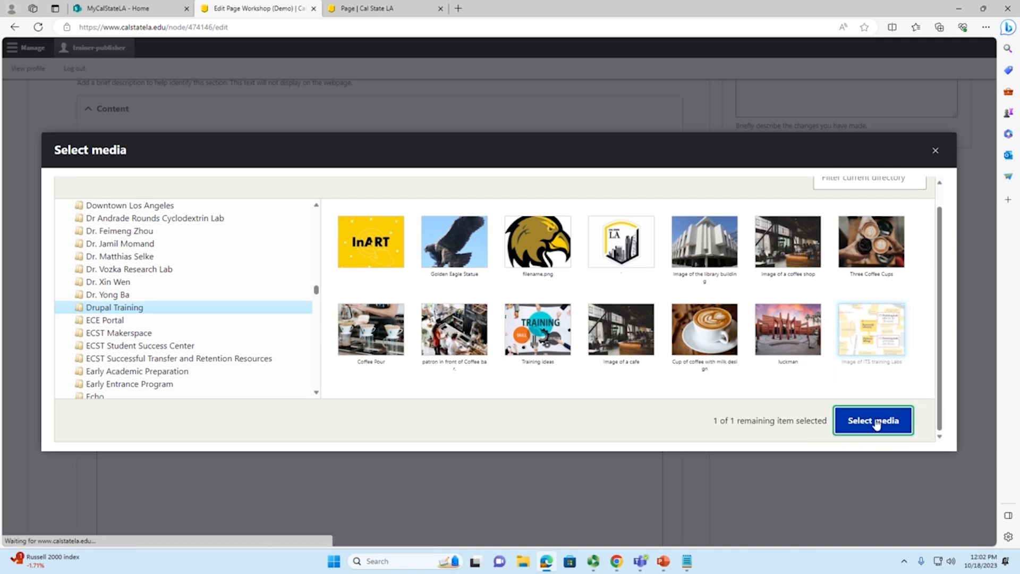
scroll(512, 364, "up", 1)
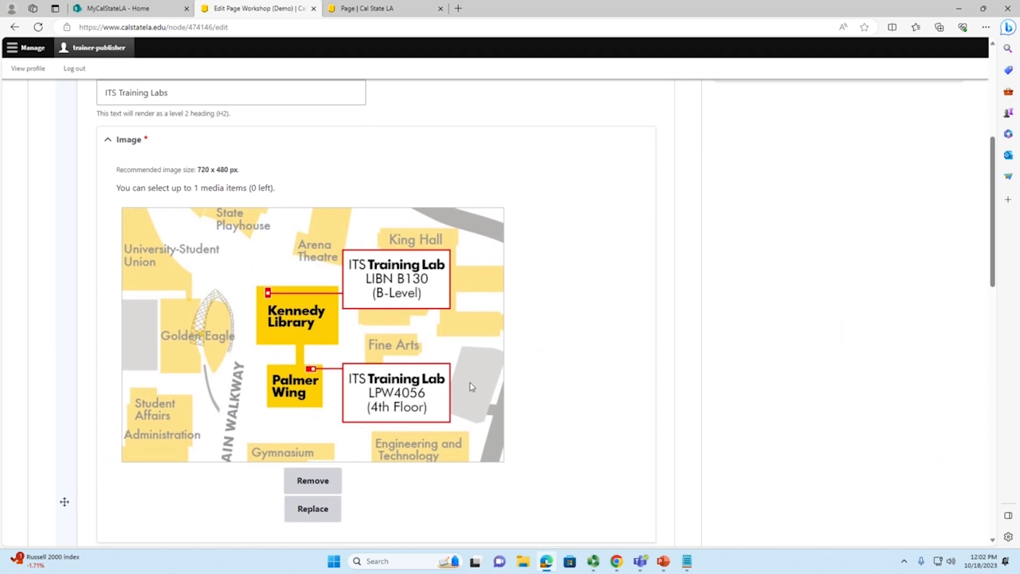
Check on the demo page where the heading appears in the Image with Side Text block, and return to the edit form
scroll(412, 410, "down", 1)
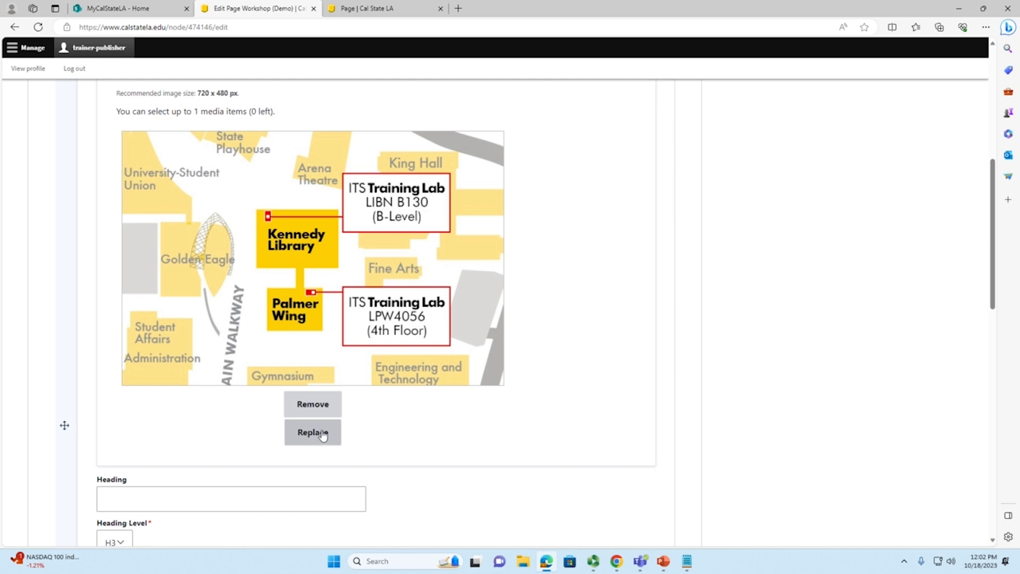
scroll(391, 441, "down", 3)
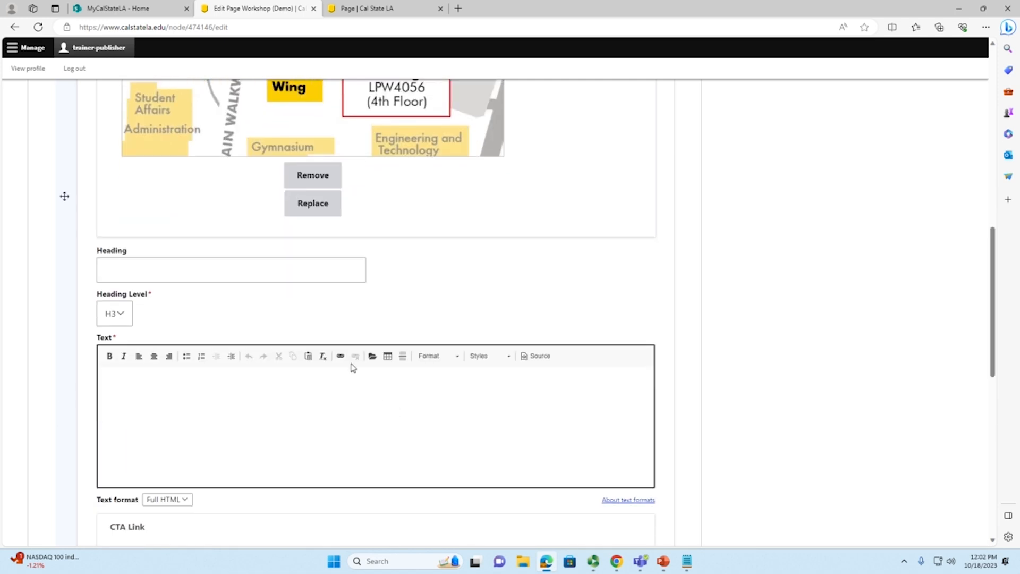
left_click(246, 265)
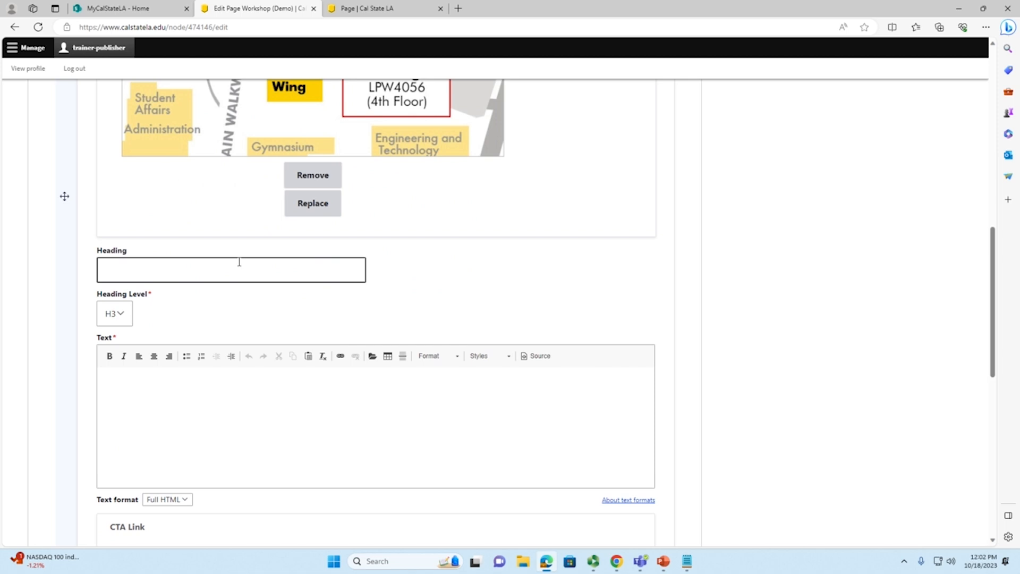
left_click(239, 262)
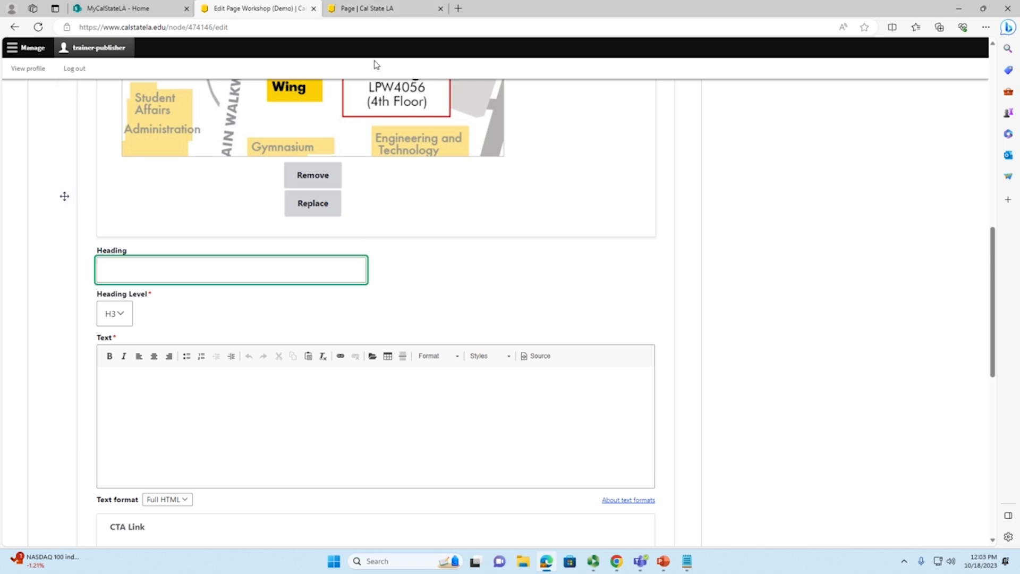
left_click(387, 7)
left_click(602, 285)
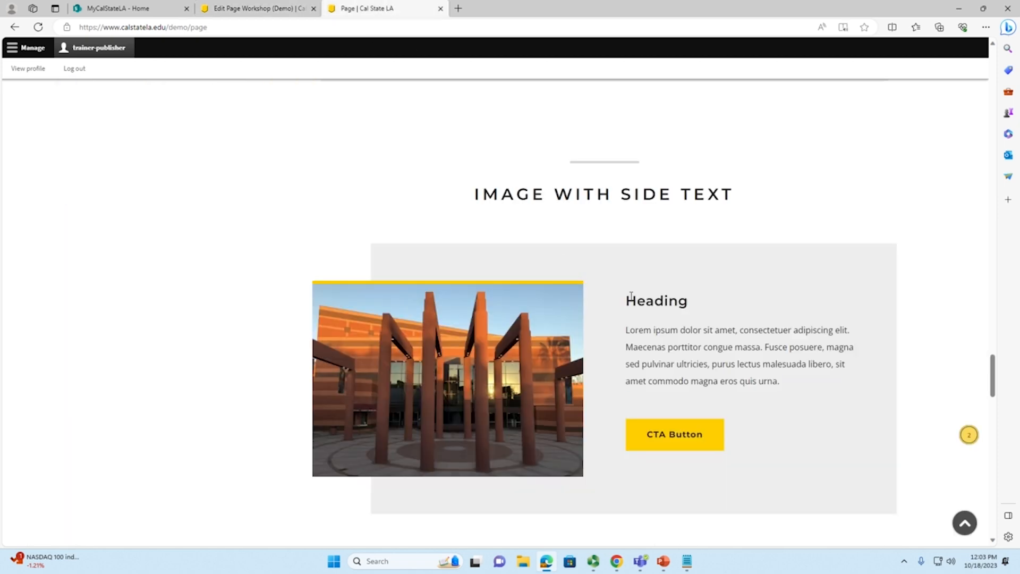
left_click_drag(627, 304, 694, 303)
left_click(722, 314)
left_click(247, 12)
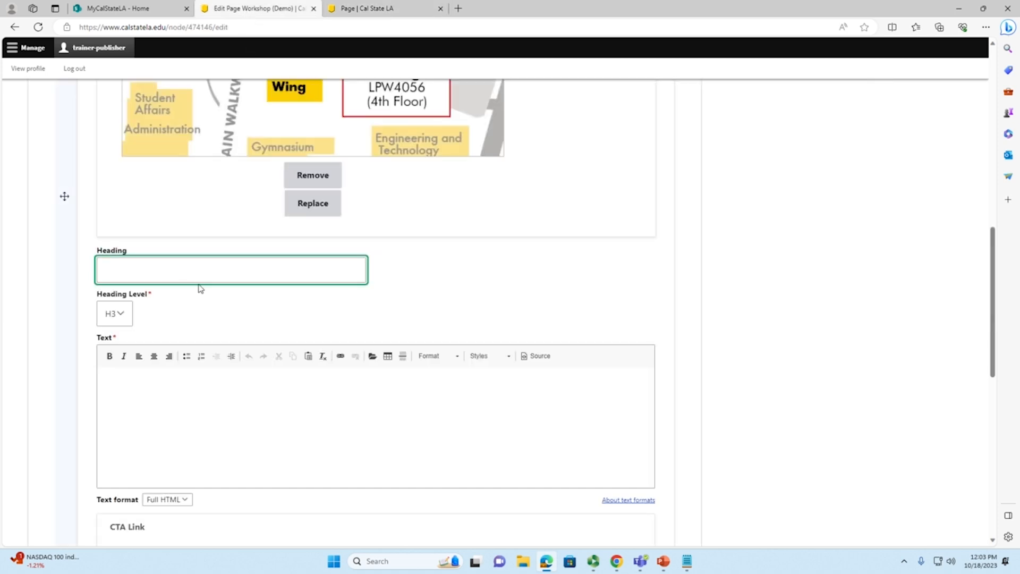
Enter "Location of Training Labs" as the heading beneath the block's image
scroll(200, 288, "up", 1)
left_click(212, 350)
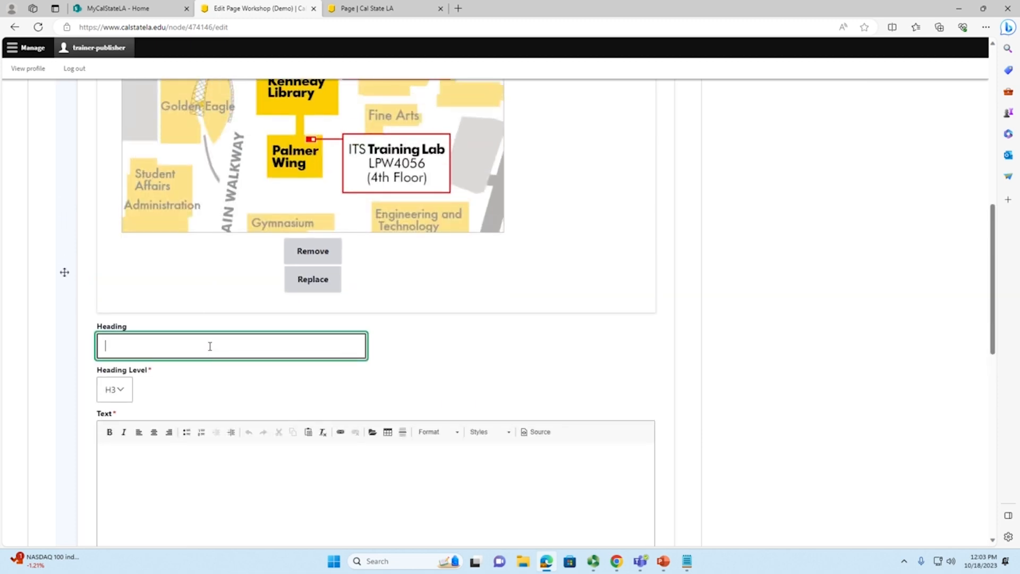
type("Location of Training Labs")
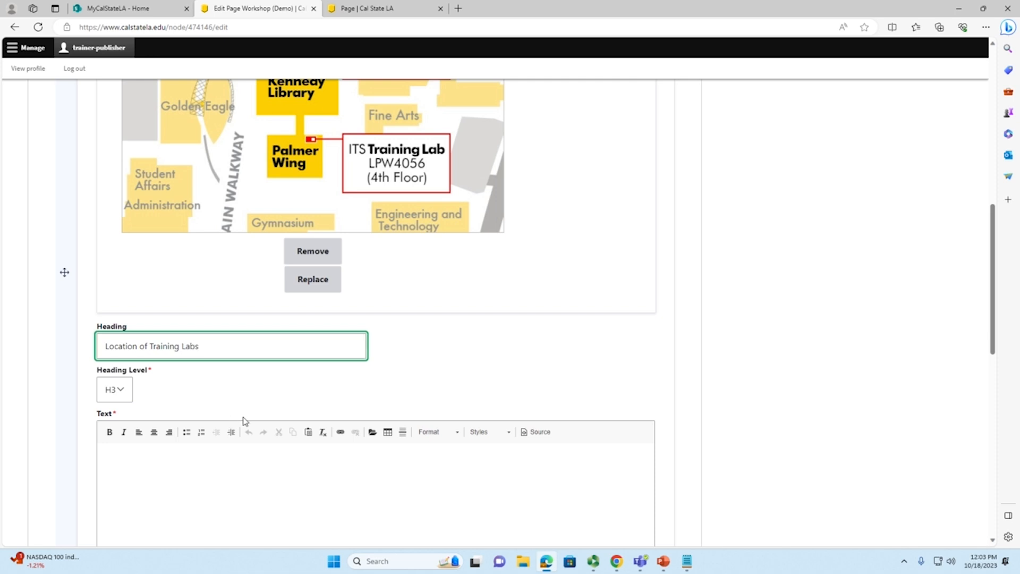
left_click(284, 386)
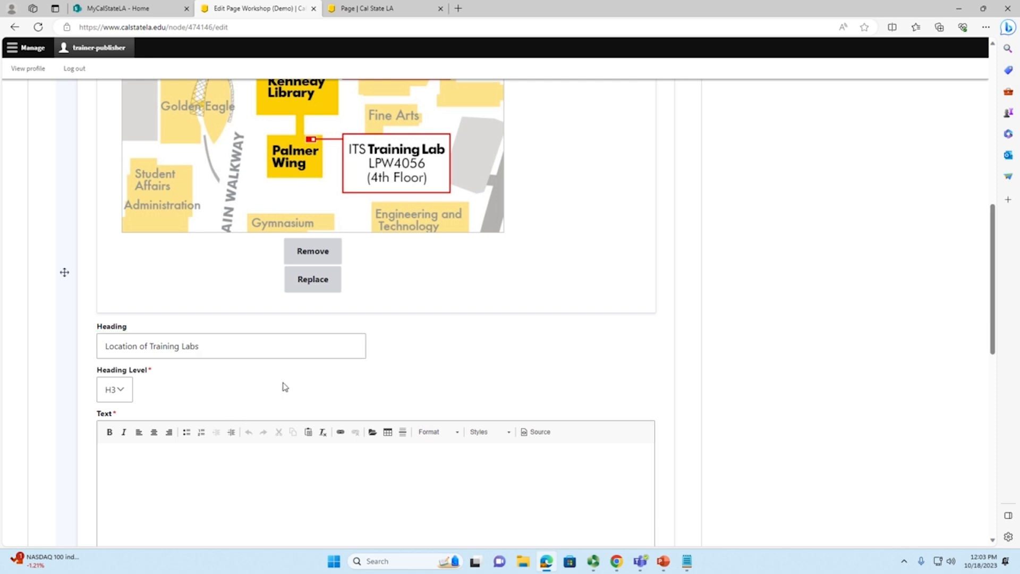
Copy the three lines of Palmer Wing lab details from the Notepad notes into the block's Text field
scroll(168, 393, "down", 2)
left_click(176, 391)
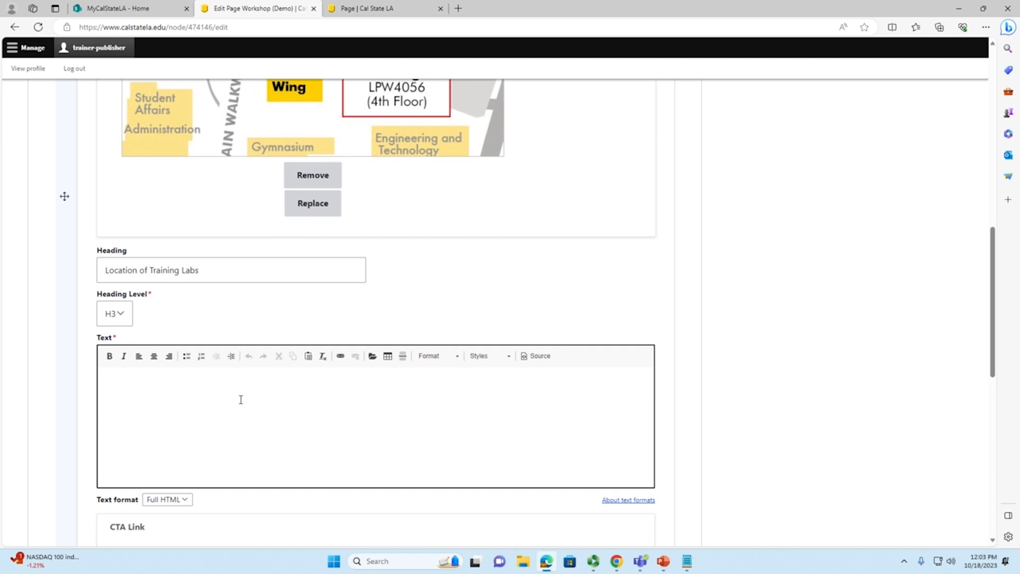
left_click(196, 387)
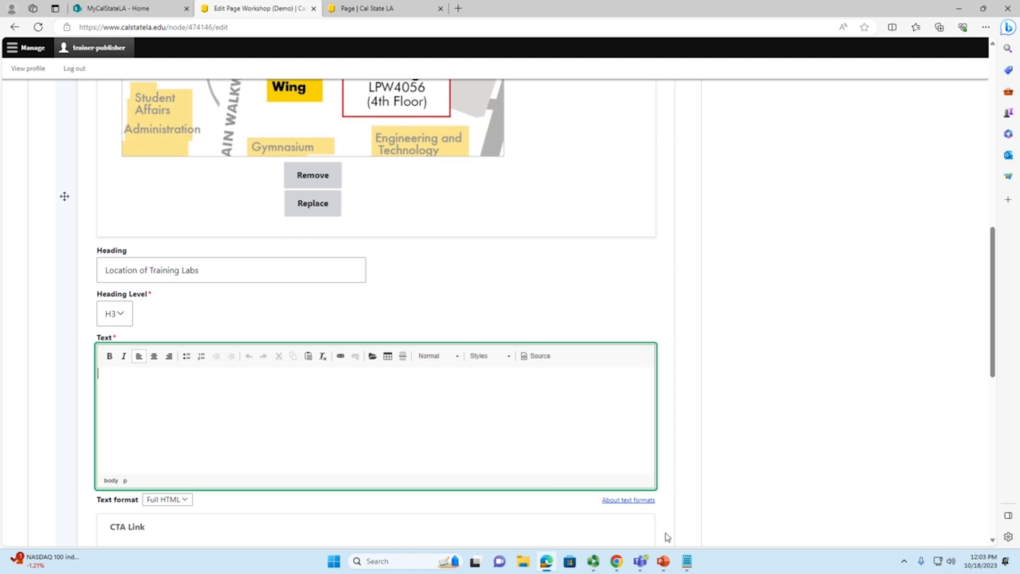
left_click(687, 562)
left_click(478, 246)
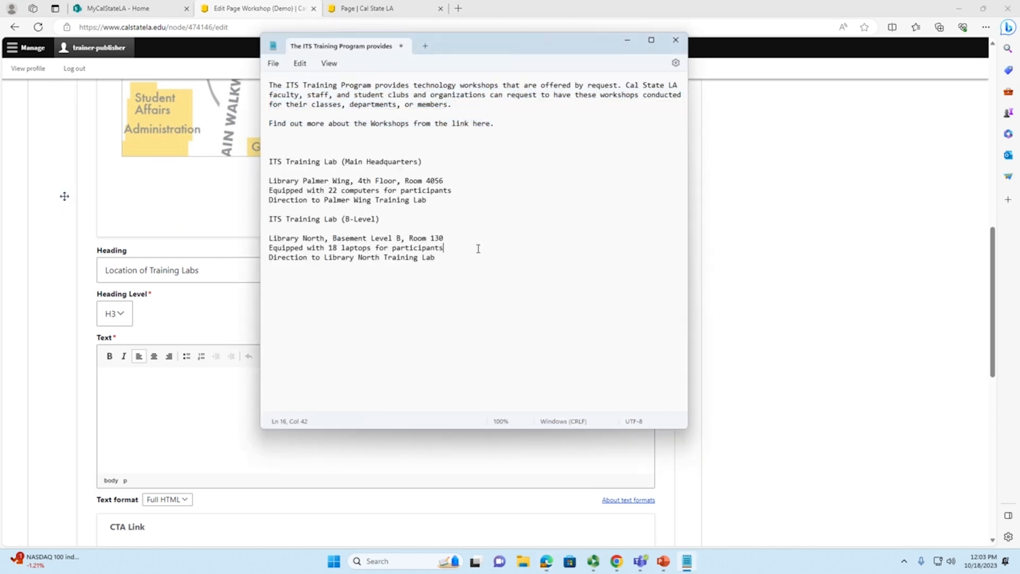
left_click_drag(445, 202, 270, 180)
key("ctrl+c")
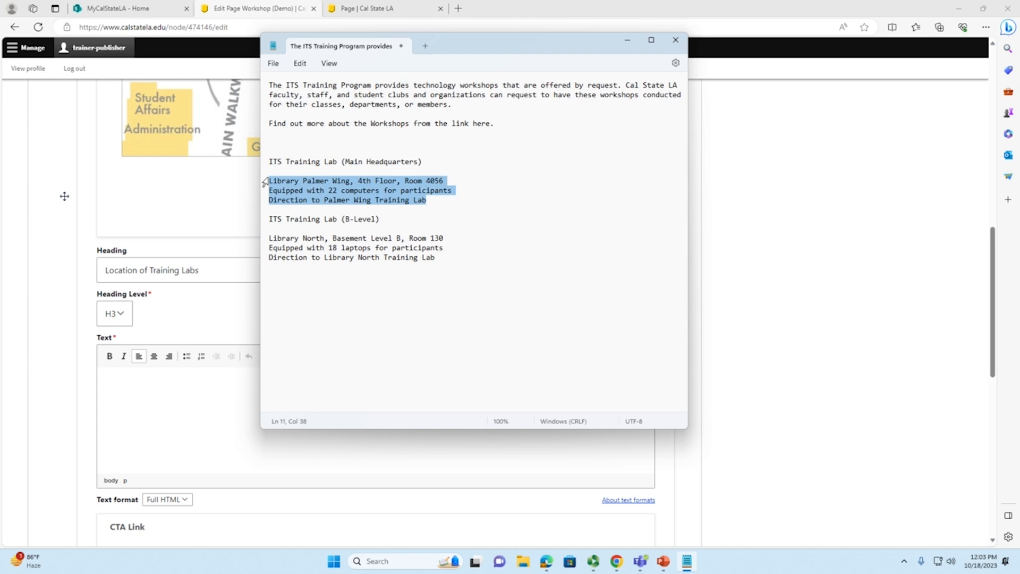
left_click(627, 40)
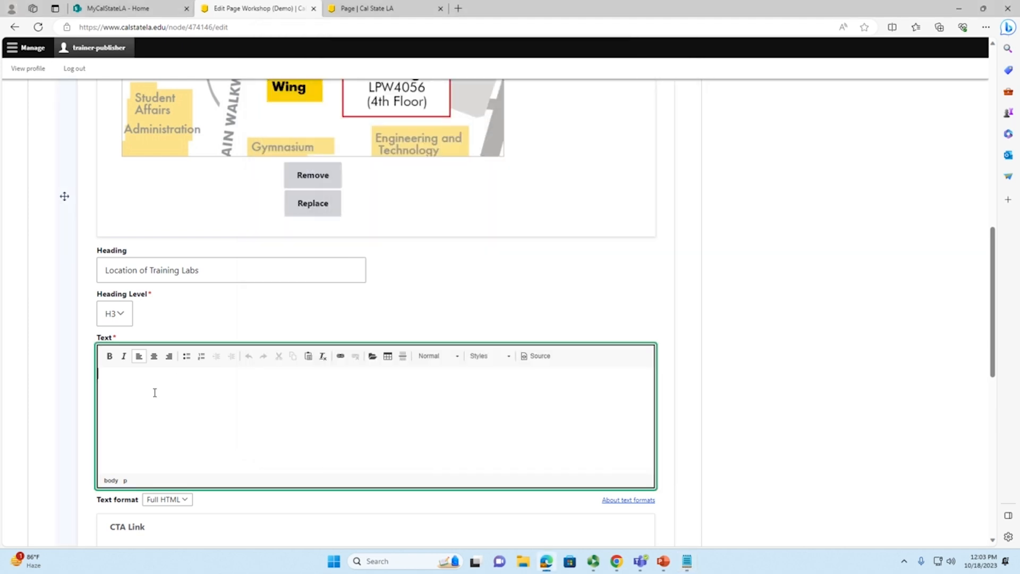
key("ctrl+v")
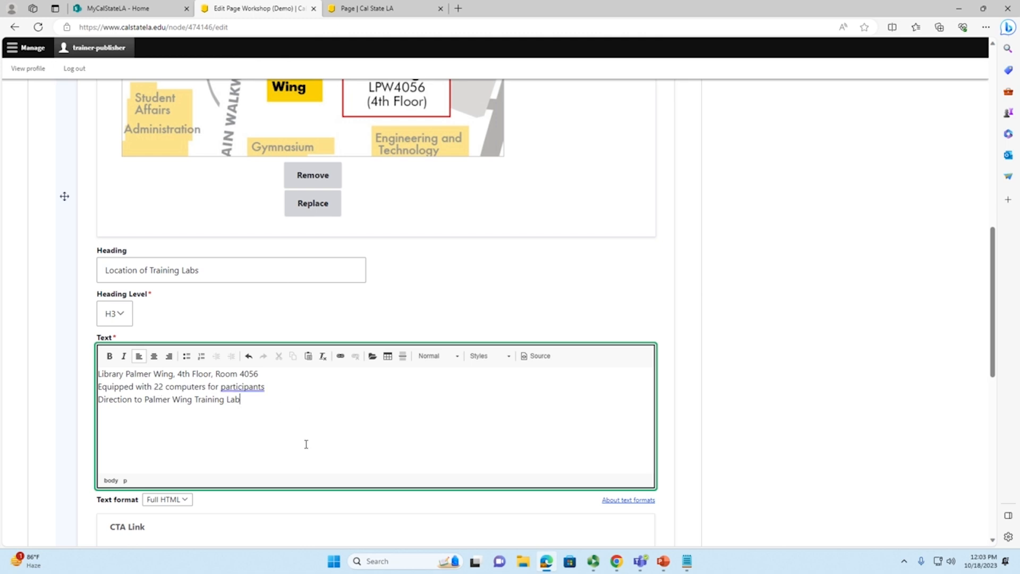
scroll(306, 446, "down", 1)
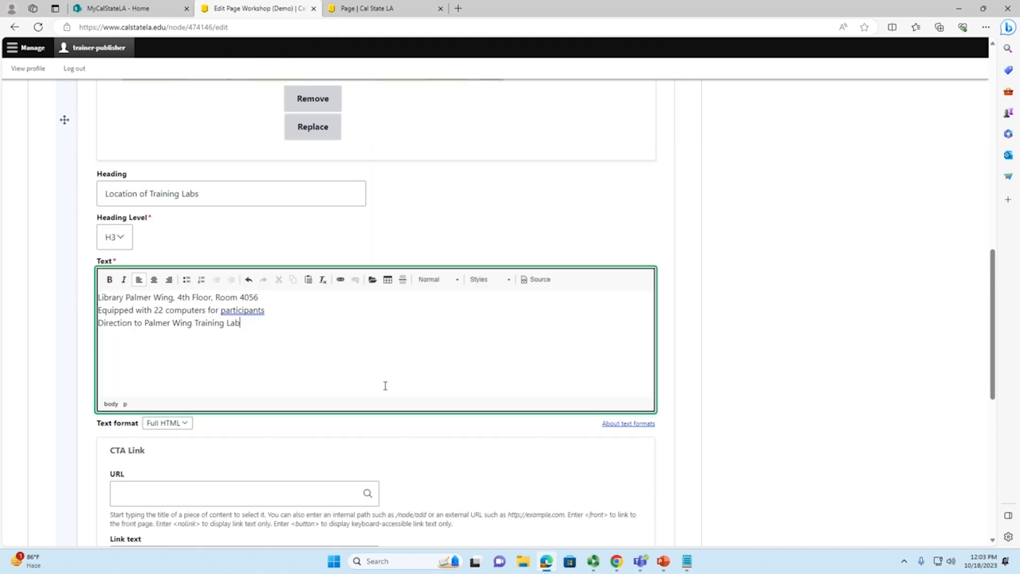
left_click(437, 427)
Examine the block's CTA Link URL and link text fields and compare them with the CTA button on the demo page
scroll(417, 428, "down", 2)
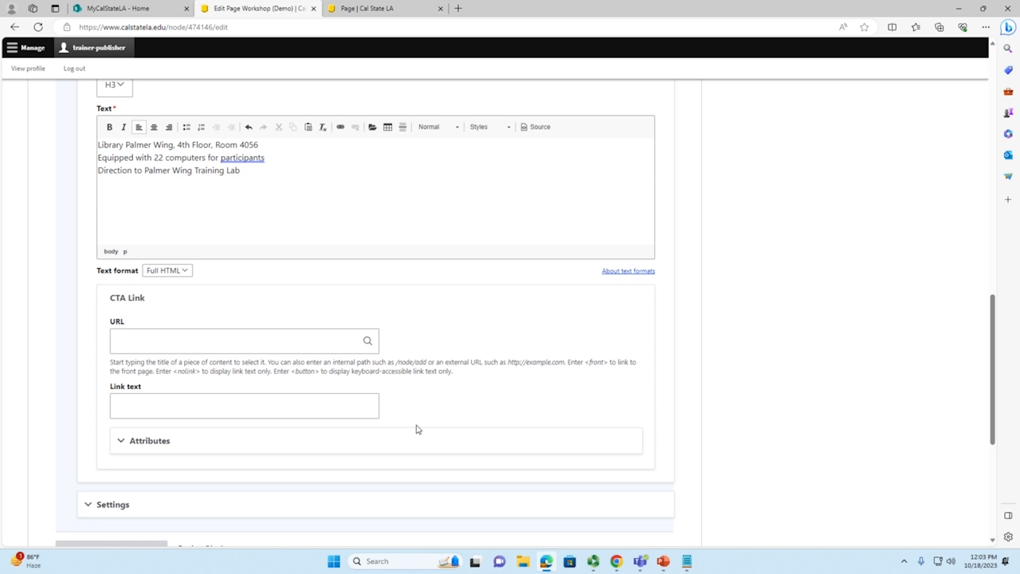
left_click(274, 337)
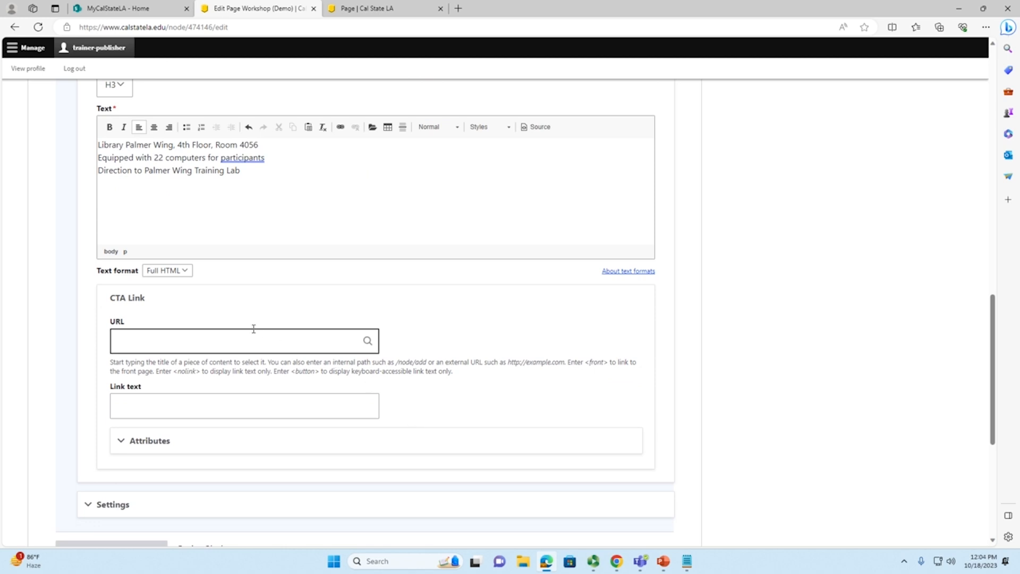
left_click(368, 9)
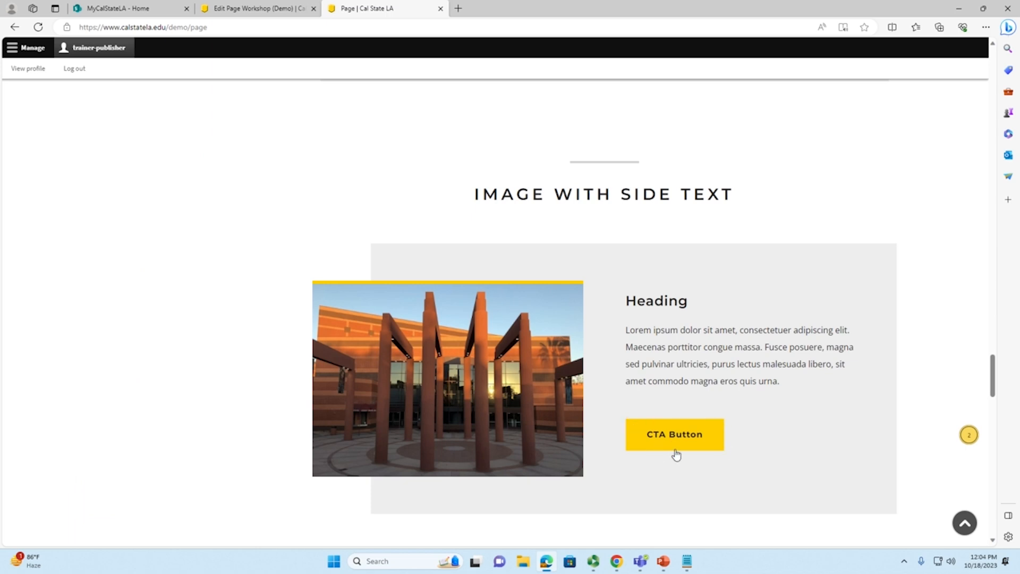
left_click(258, 8)
left_click(270, 229)
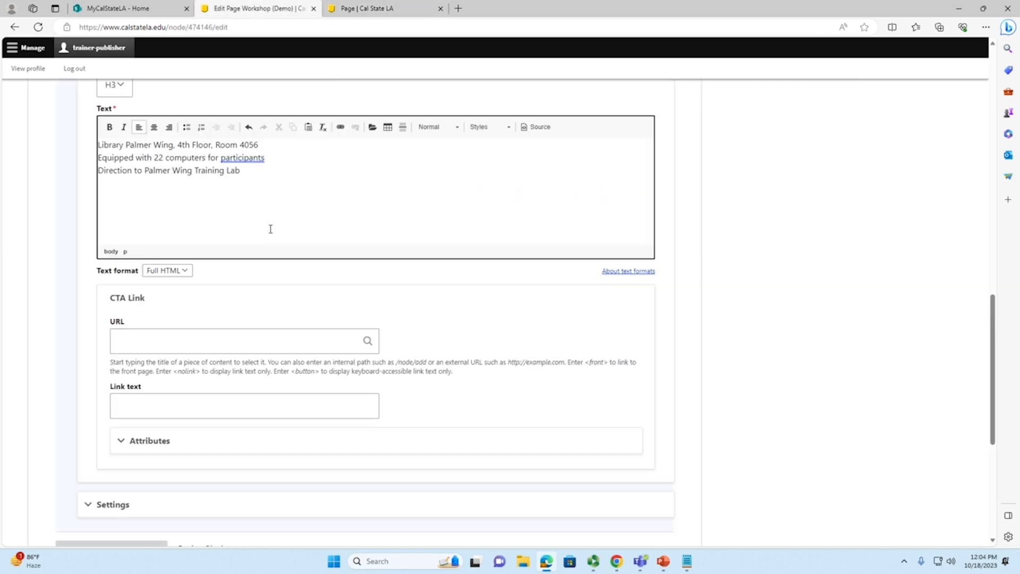
left_click_drag(152, 298, 109, 299)
scroll(158, 316, "up", 1)
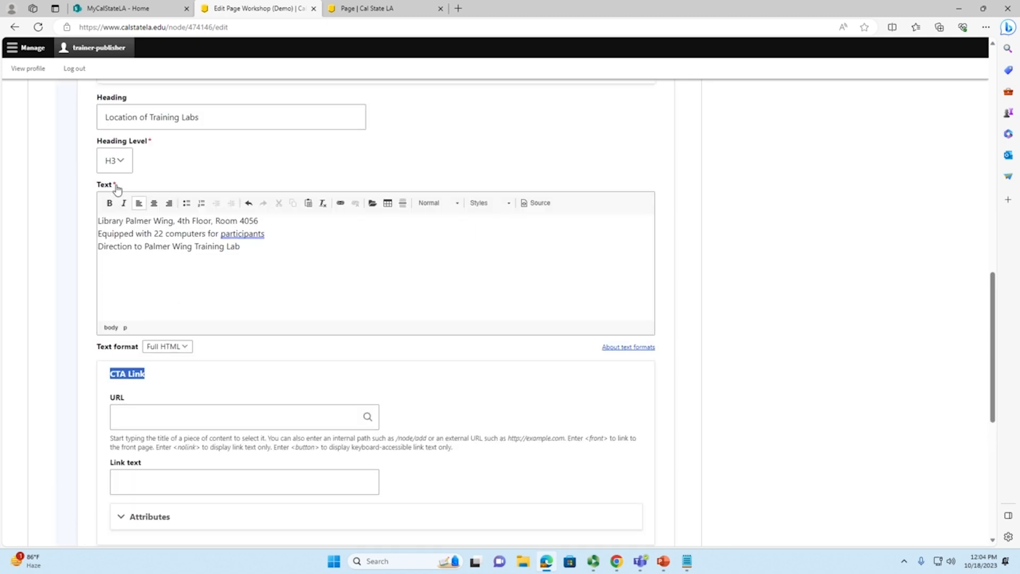
left_click(179, 416)
left_click(451, 402)
scroll(451, 403, "down", 1)
left_click(375, 403)
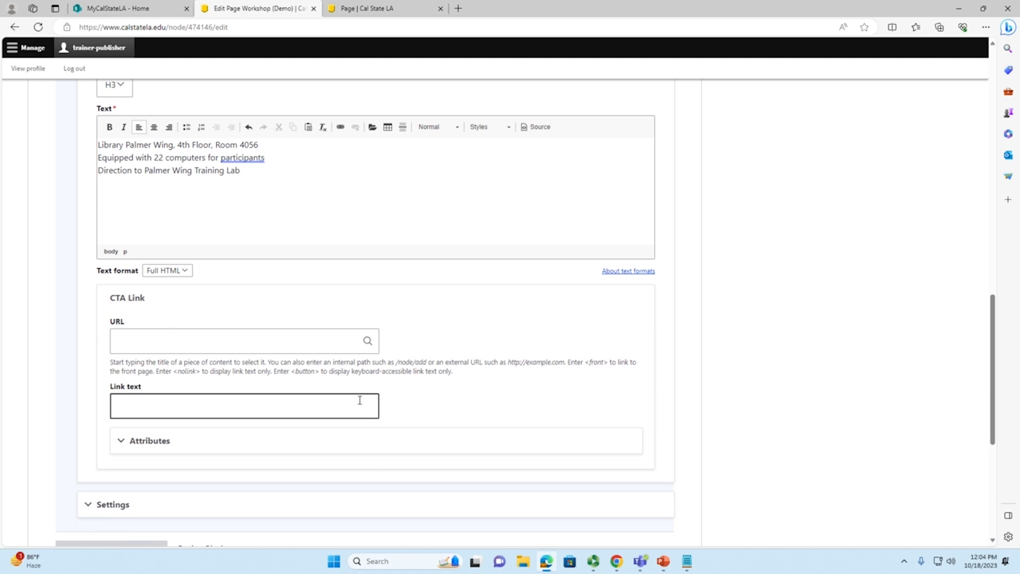
left_click(337, 343)
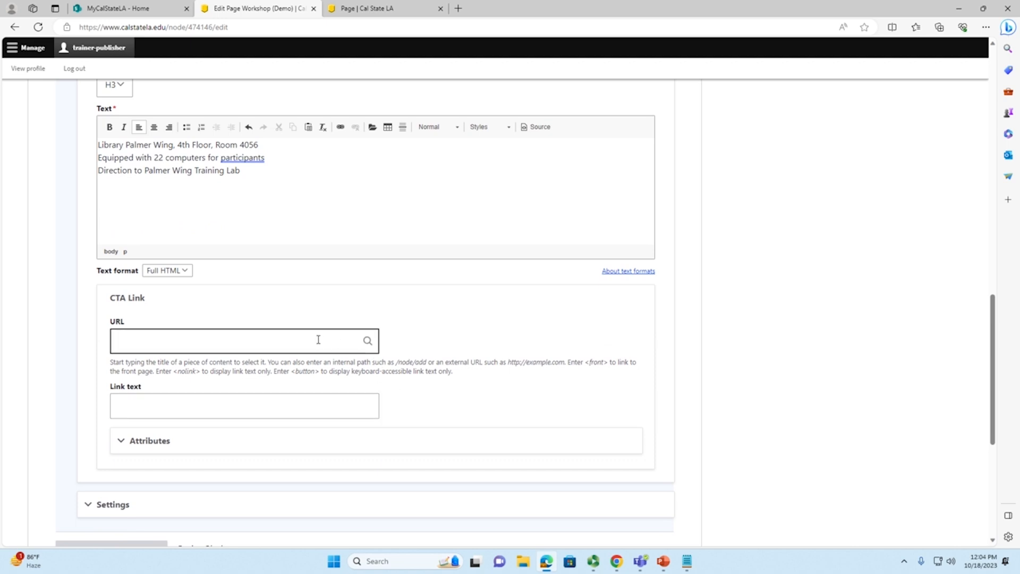
left_click(317, 339)
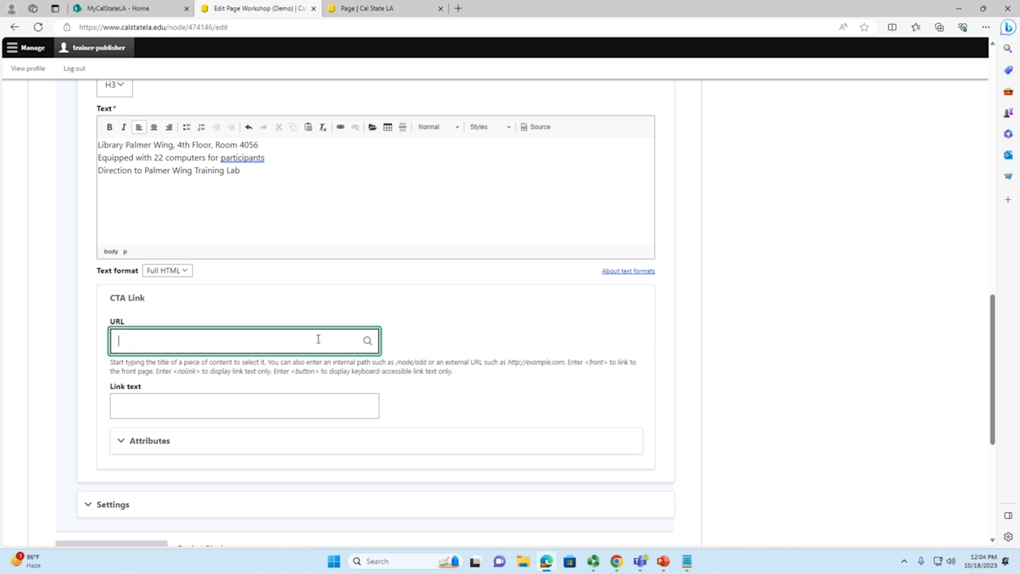
left_click(253, 406)
left_click(439, 398)
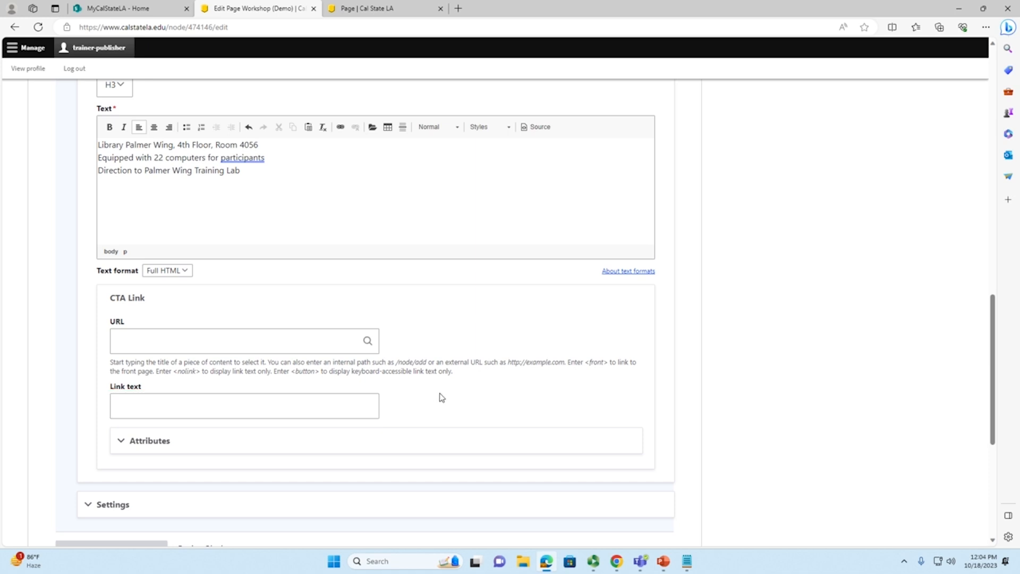
Expand the Settings section of the Image with Side Text block
scroll(451, 382, "down", 1)
scroll(450, 383, "down", 3)
scroll(399, 380, "up", 2)
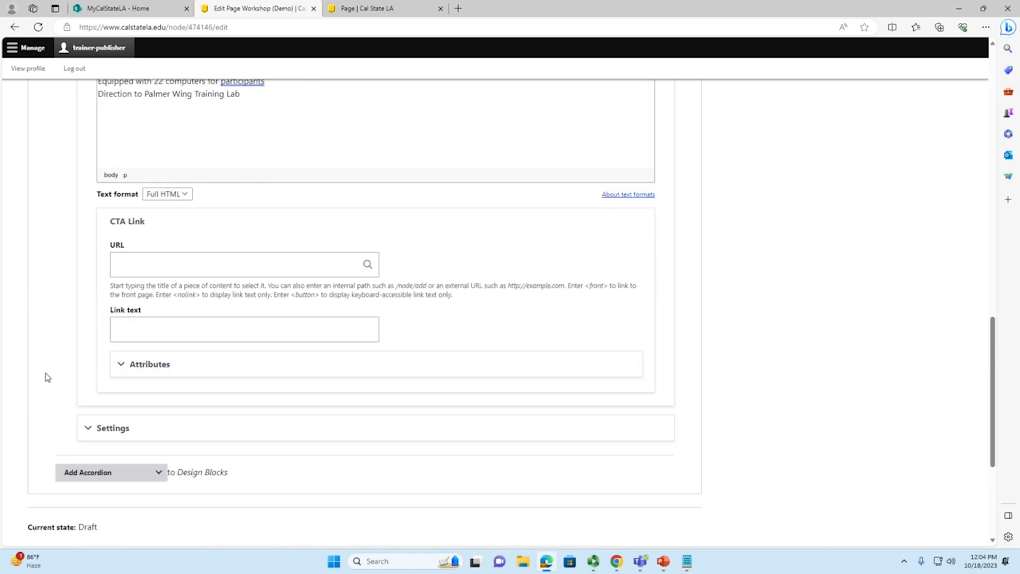
scroll(48, 378, "down", 2)
scroll(51, 380, "down", 2)
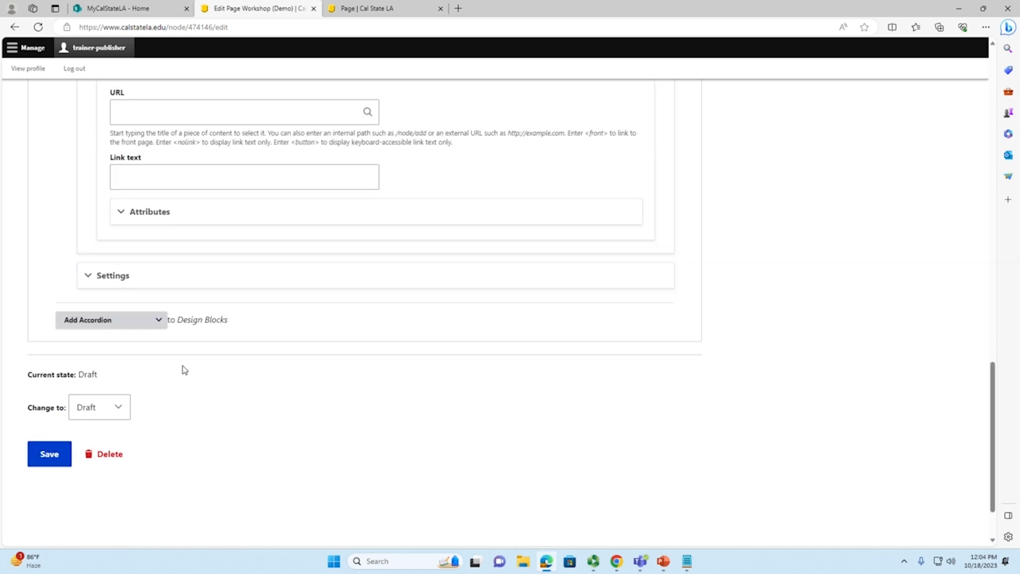
scroll(281, 403, "up", 2)
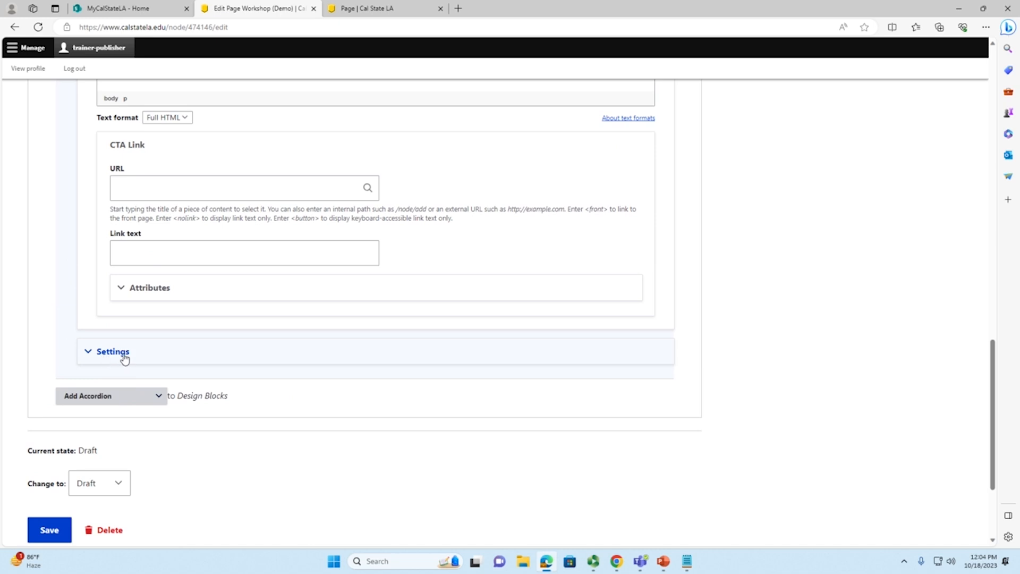
left_click(173, 353)
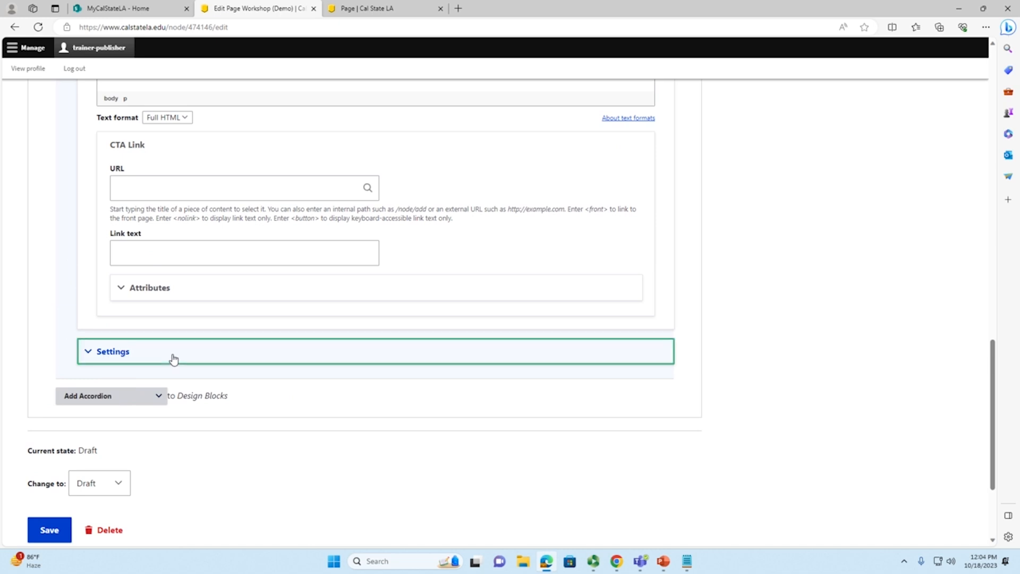
scroll(462, 434, "down", 1)
scroll(462, 434, "down", 1)
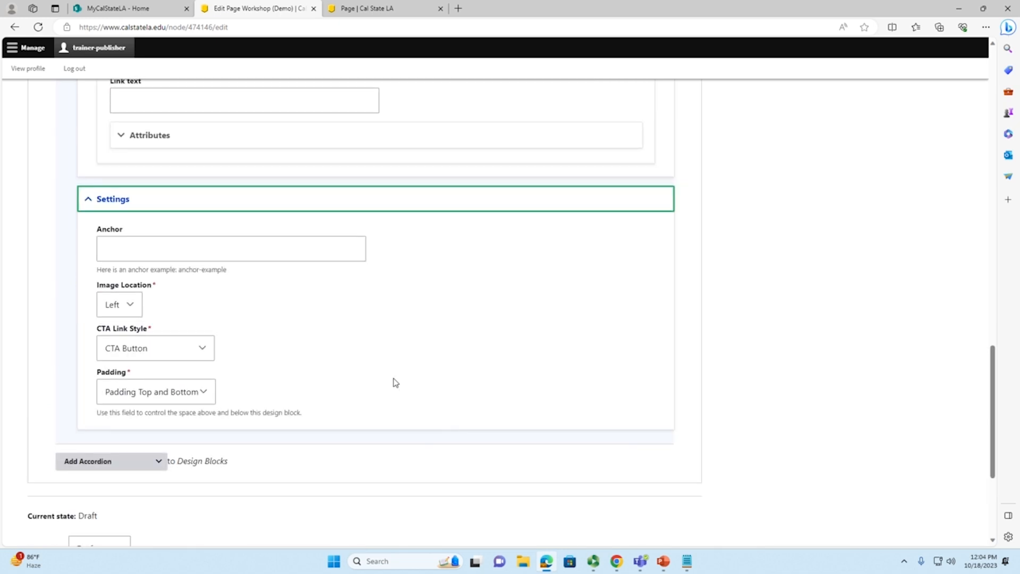
Set the block's anchor to "Anchor1" and save the page as a draft
left_click(251, 255)
left_click(200, 245)
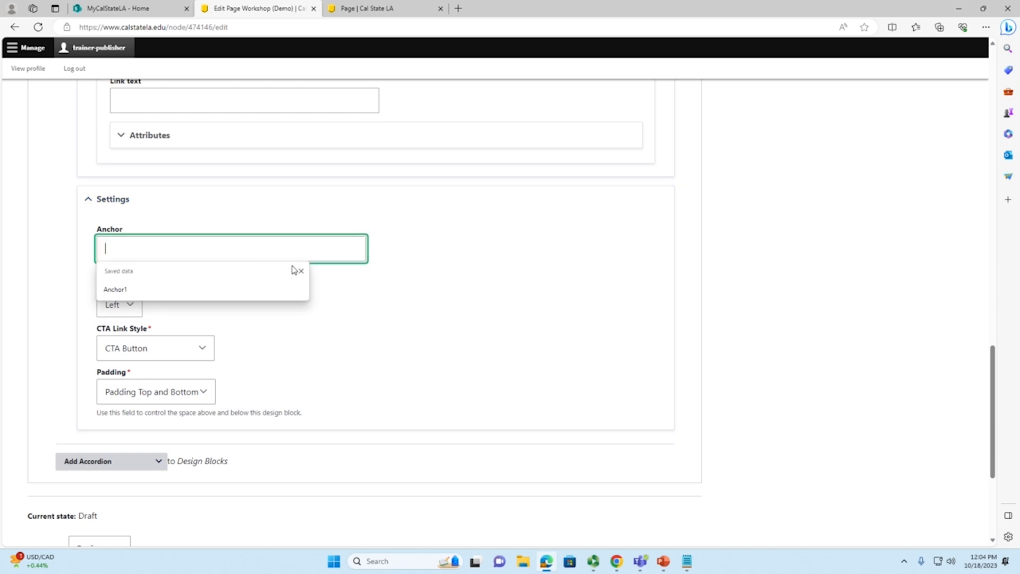
left_click(300, 271)
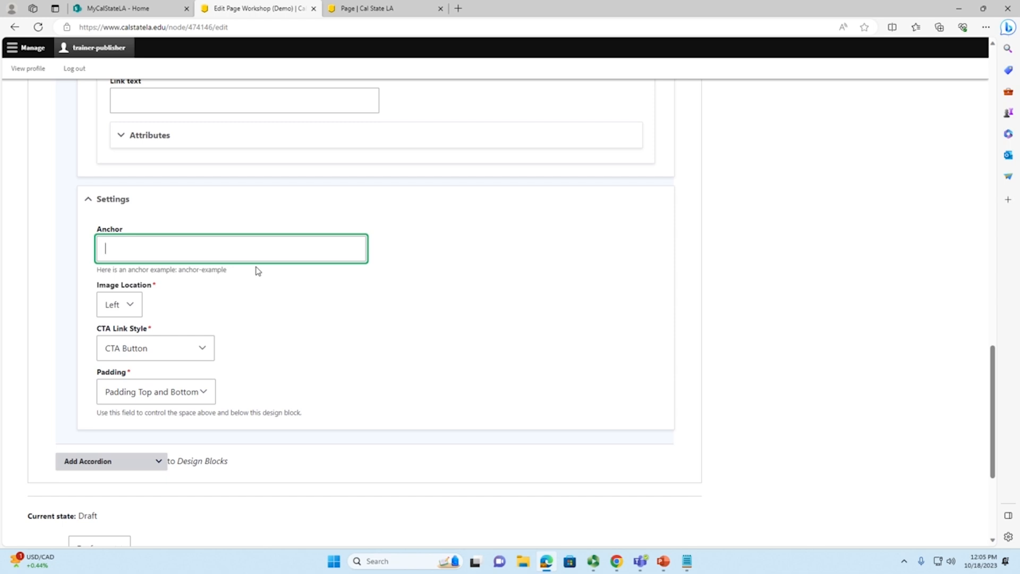
left_click(211, 250)
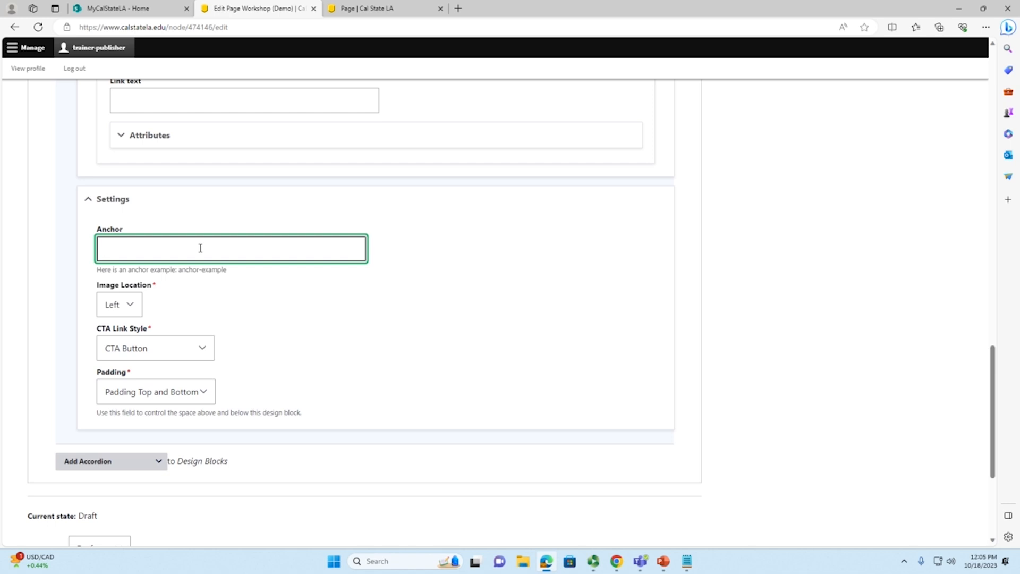
type("Anchor1")
left_click(644, 334)
scroll(613, 350, "down", 3)
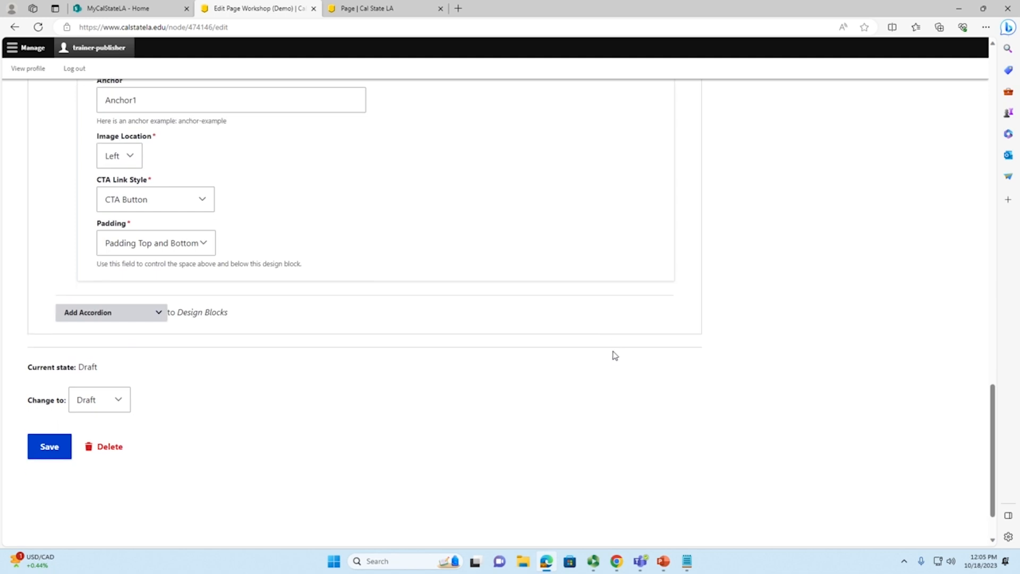
left_click(56, 448)
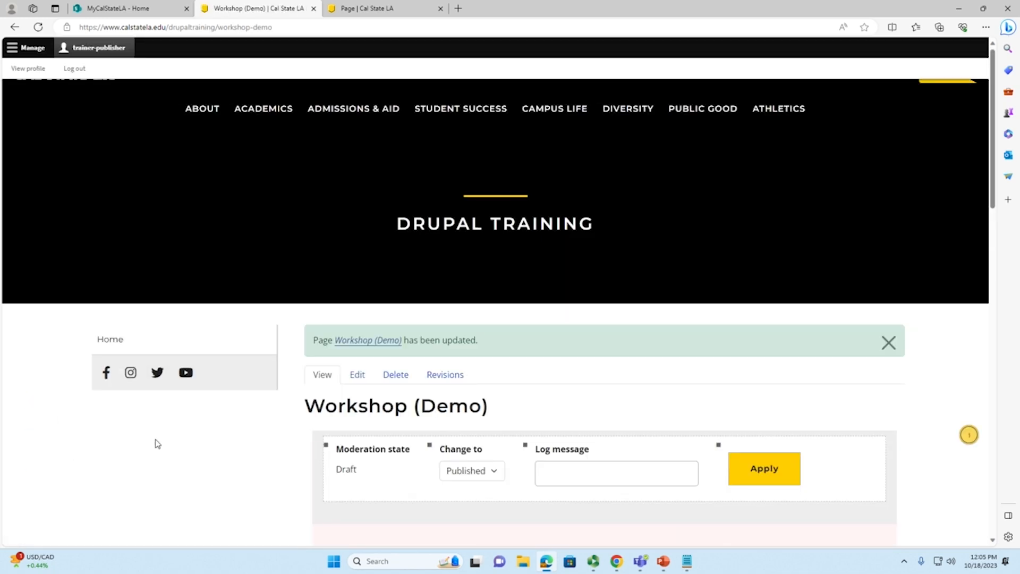
Review the ITS Training Services and ITS Training Labs sections on the saved draft page
scroll(167, 449, "down", 7)
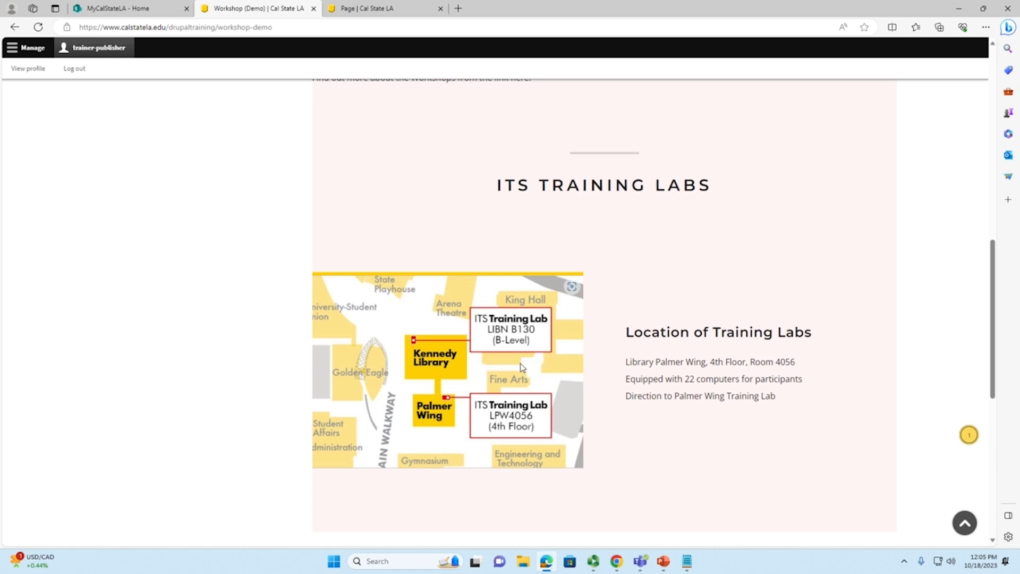
scroll(480, 368, "up", 2)
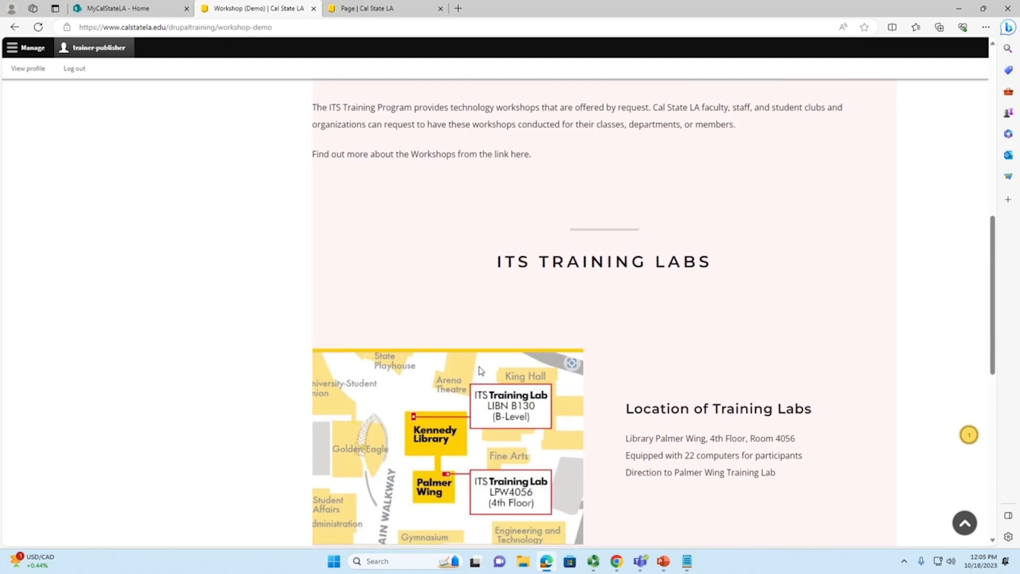
scroll(480, 369, "down", 1)
scroll(478, 368, "up", 1)
scroll(444, 381, "up", 2)
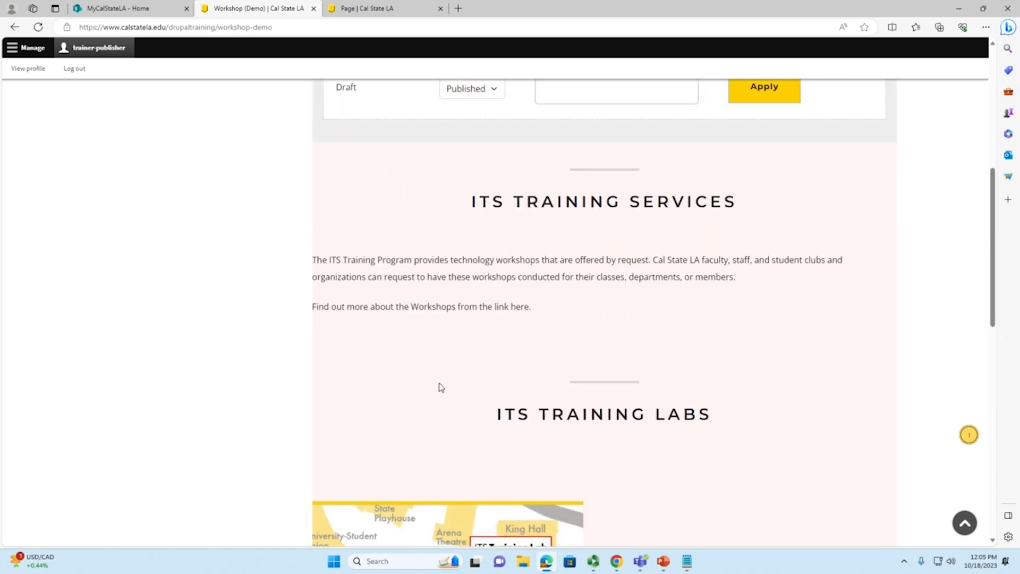
scroll(441, 388, "up", 3)
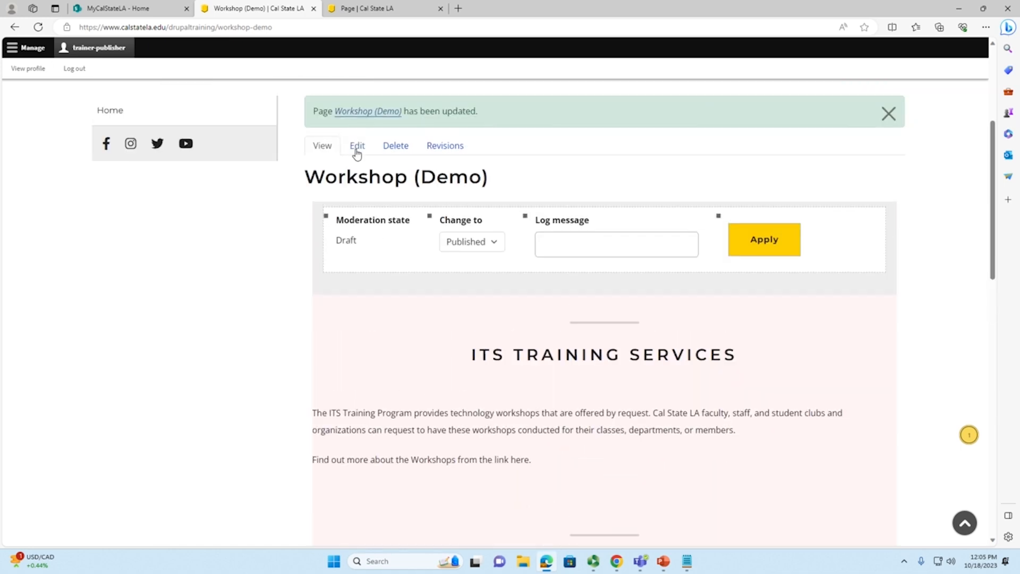
Edit the page and link the words "link here" in the body text to #Anchor1
left_click(357, 152)
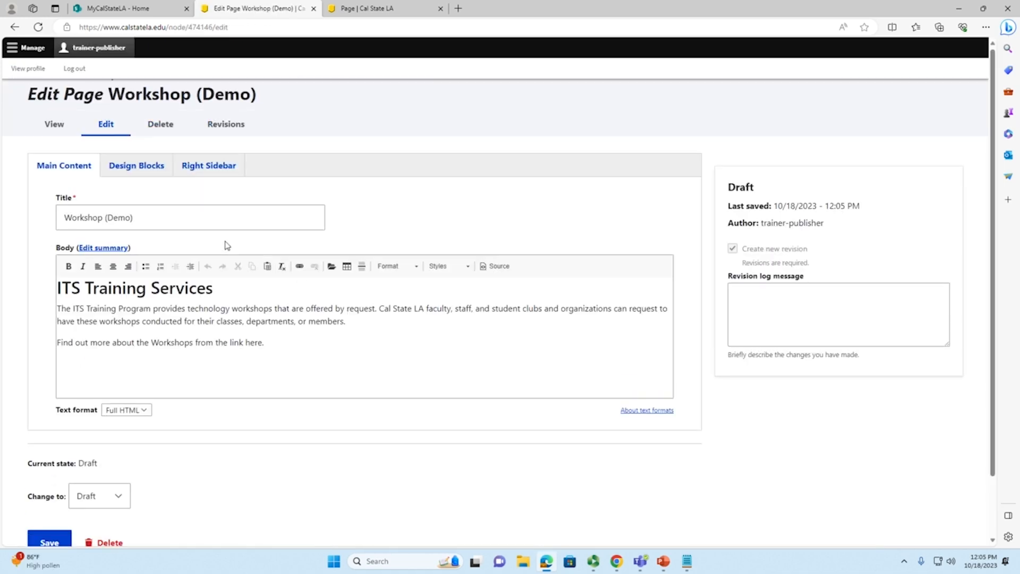
left_click(173, 294)
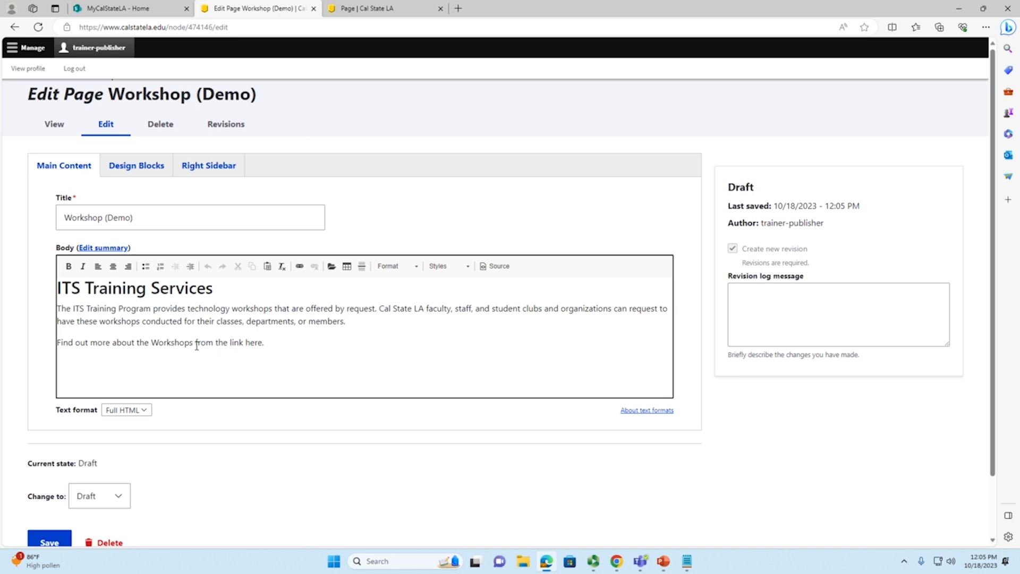
left_click_drag(232, 344, 244, 344)
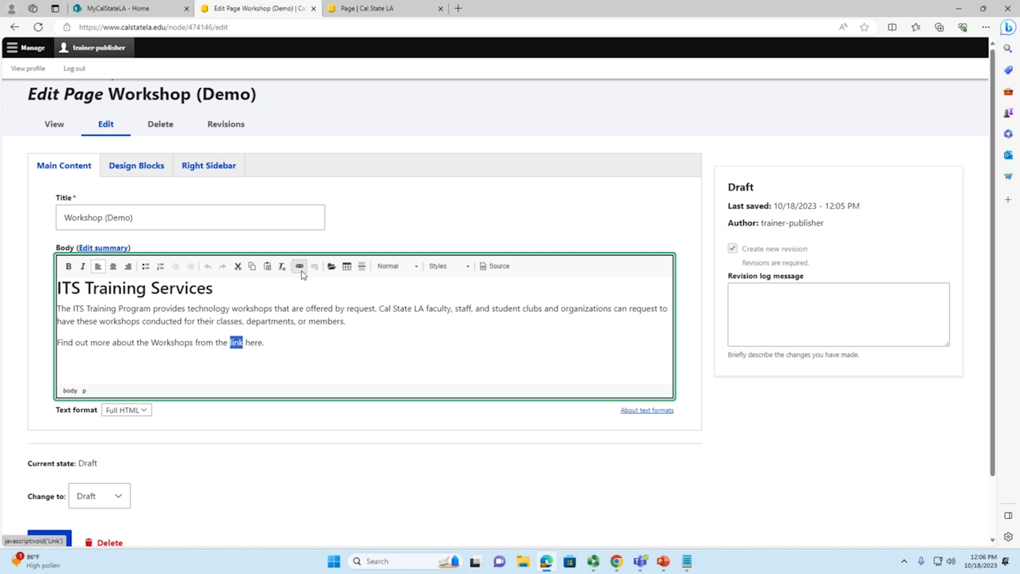
left_click(237, 344)
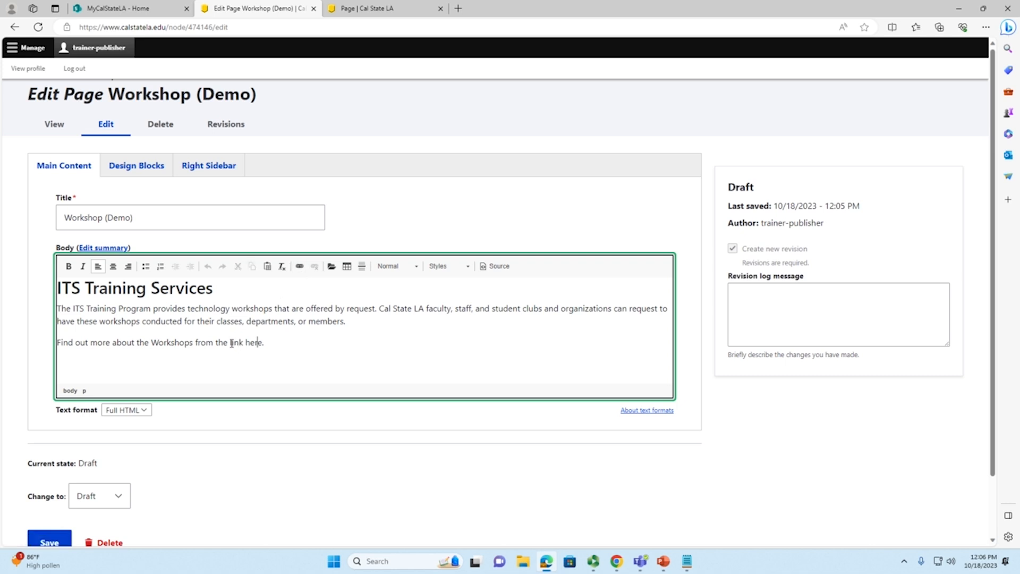
left_click_drag(230, 343, 263, 343)
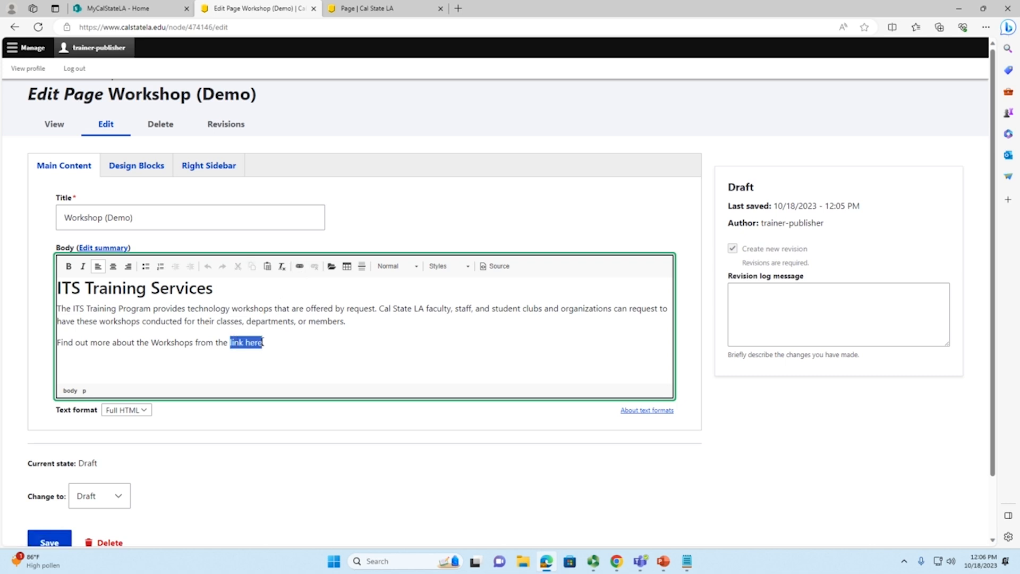
left_click(301, 267)
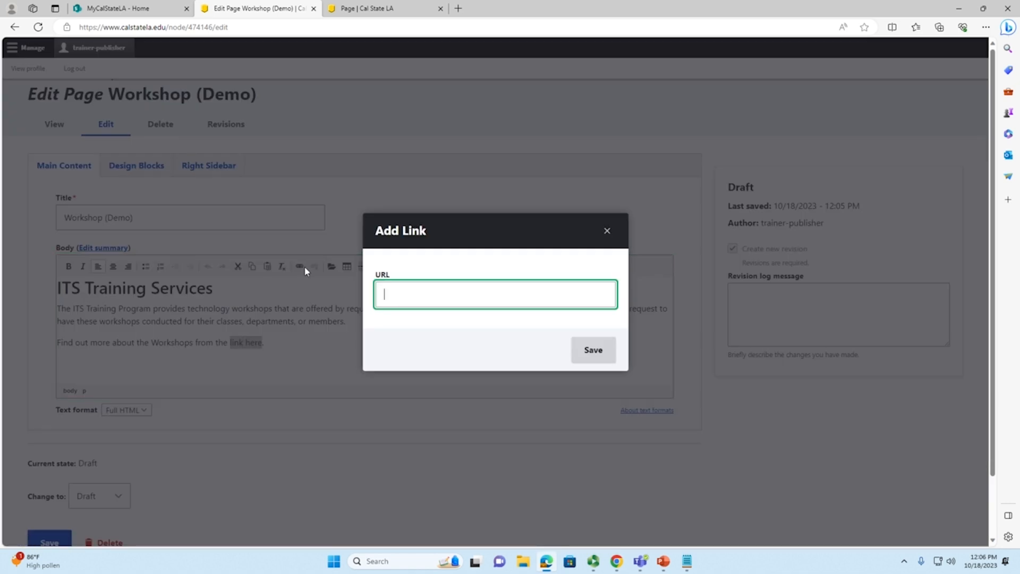
left_click(406, 292)
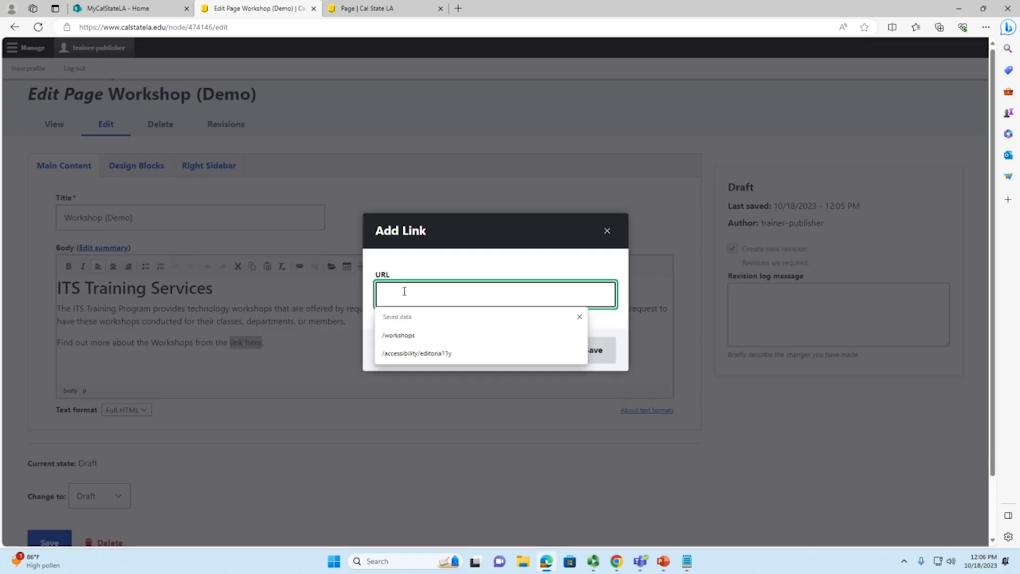
left_click(580, 317)
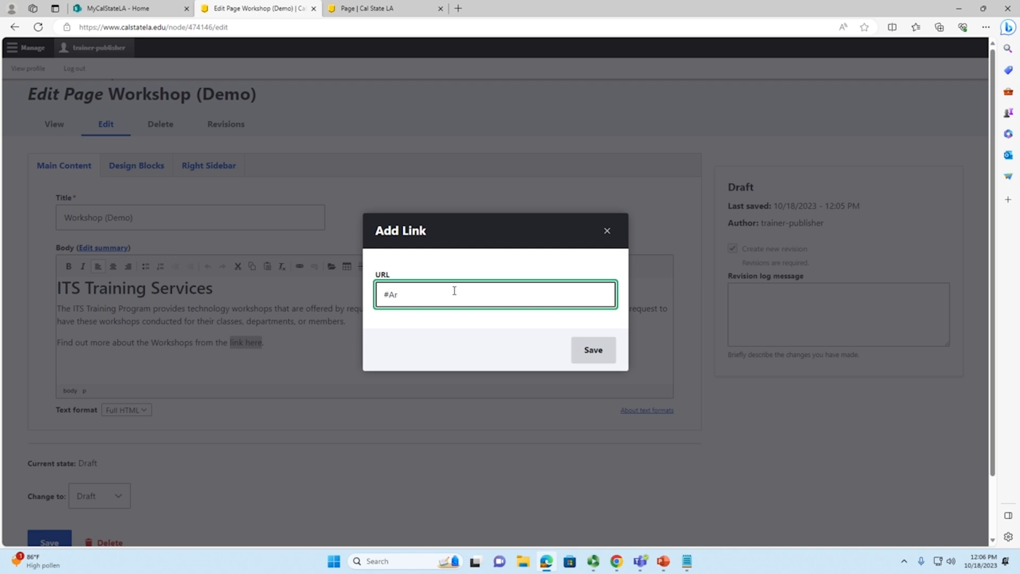
type("chor1")
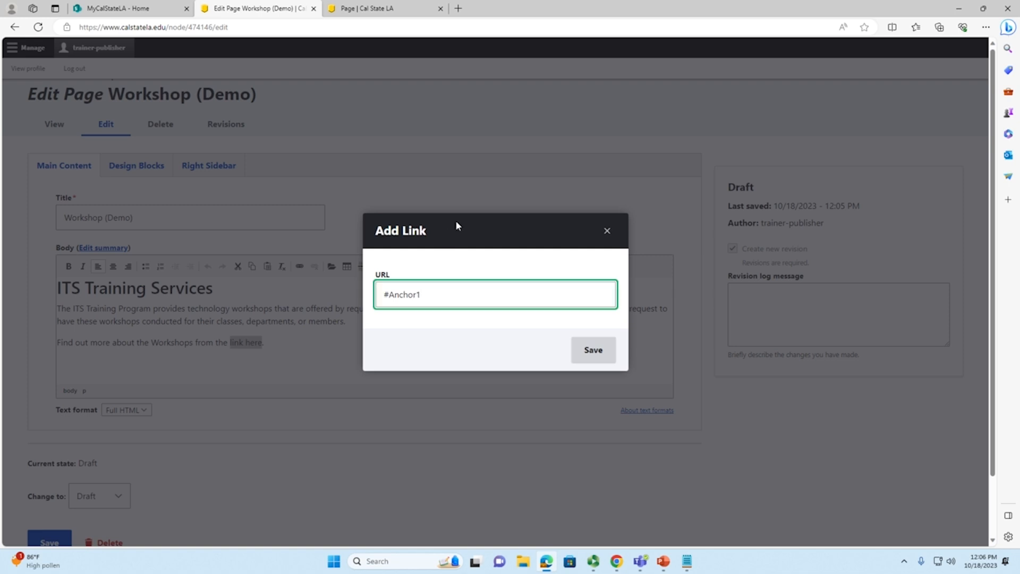
left_click(599, 354)
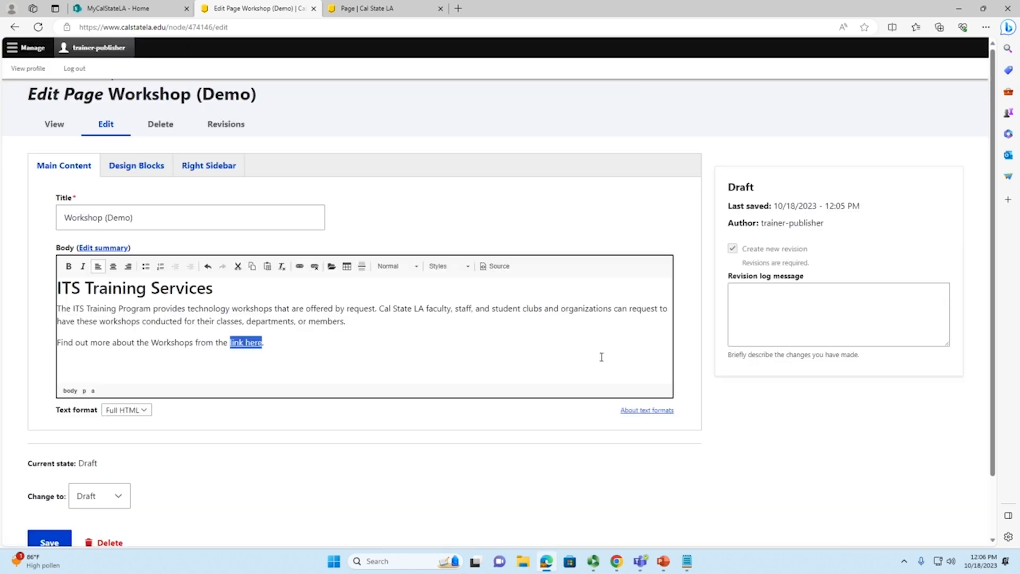
left_click(527, 350)
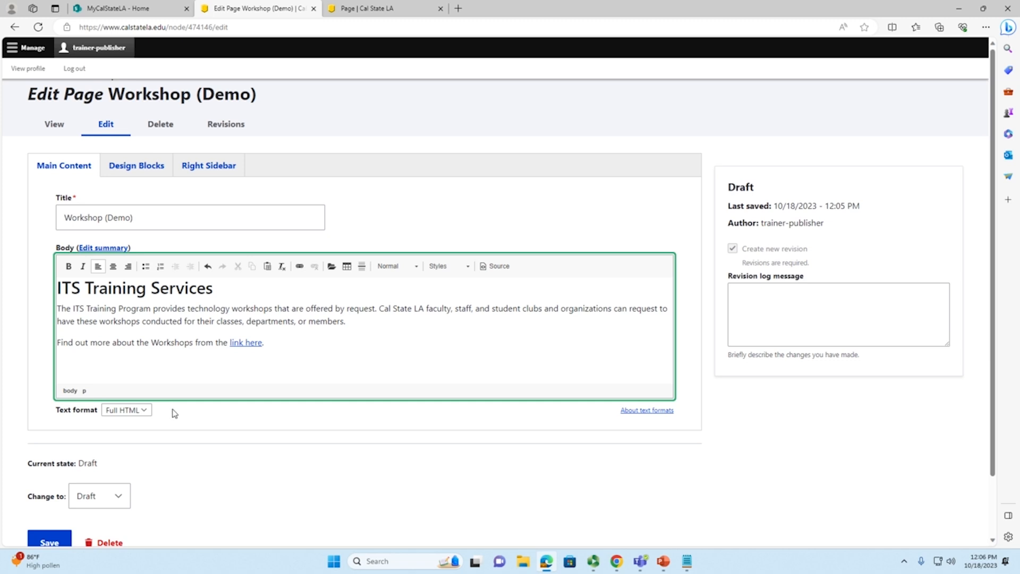
Change the page's moderation state to Published and save it
scroll(173, 413, "down", 1)
left_click(125, 431)
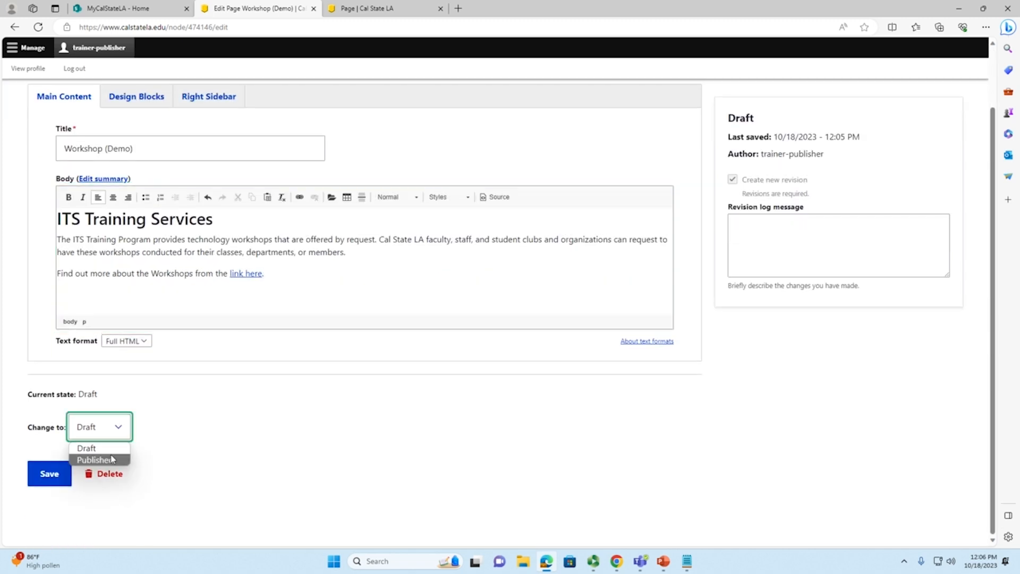
left_click(112, 460)
left_click(63, 474)
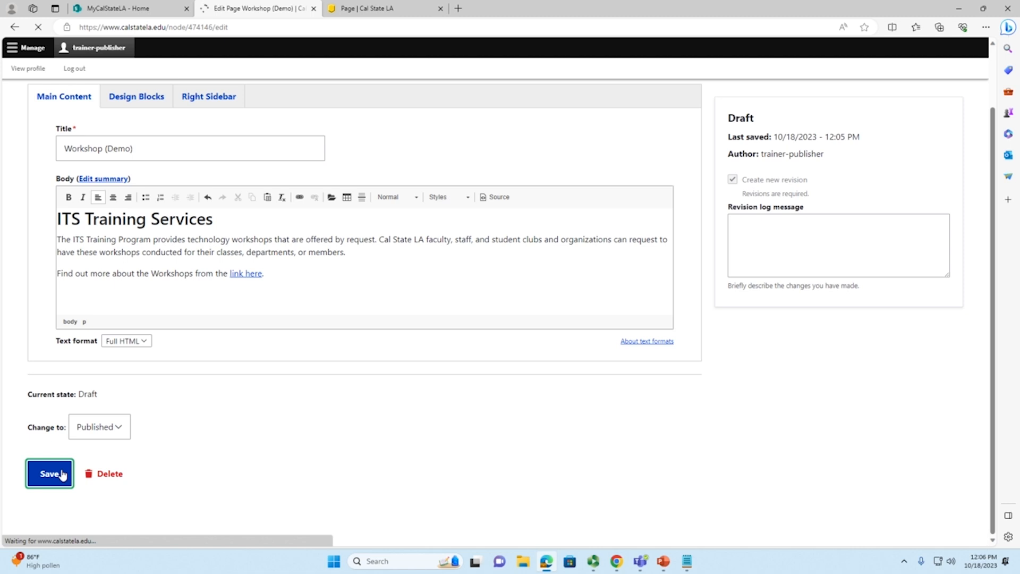
Dismiss the accessibility issues panel and review the published page down to the Location of Training Labs text
scroll(117, 476, "down", 1)
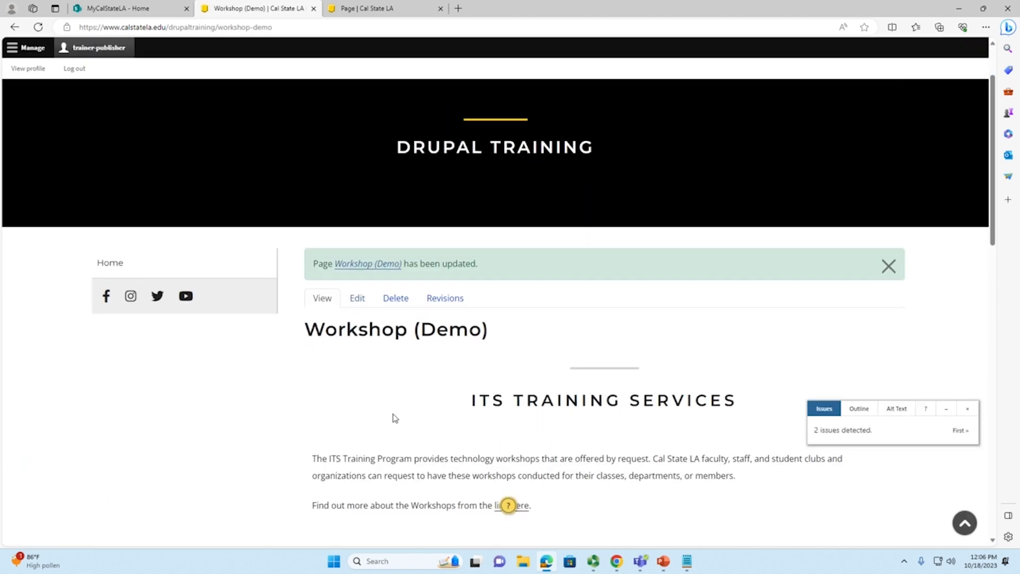
scroll(369, 420, "down", 2)
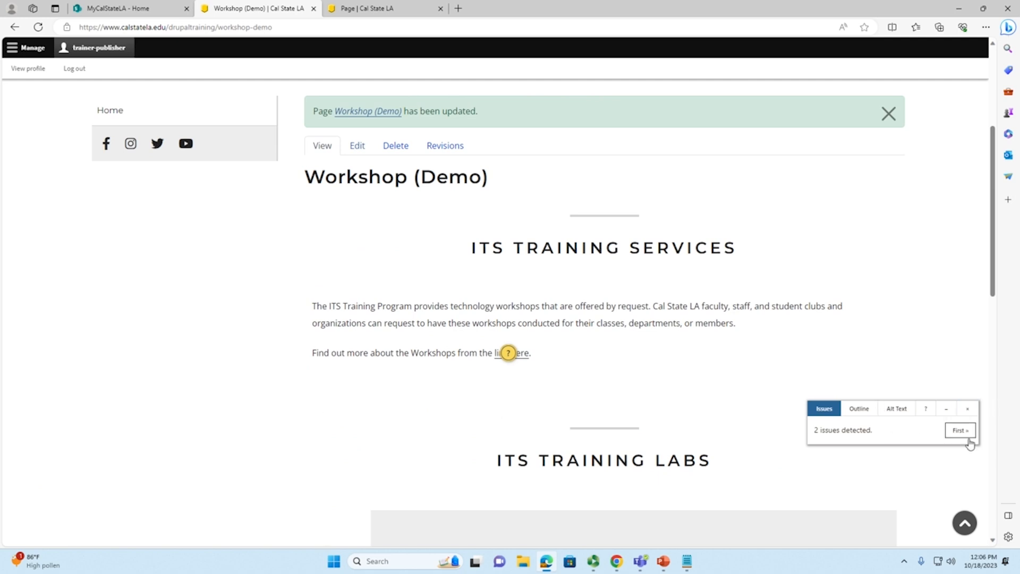
left_click(968, 409)
scroll(484, 384, "down", 2)
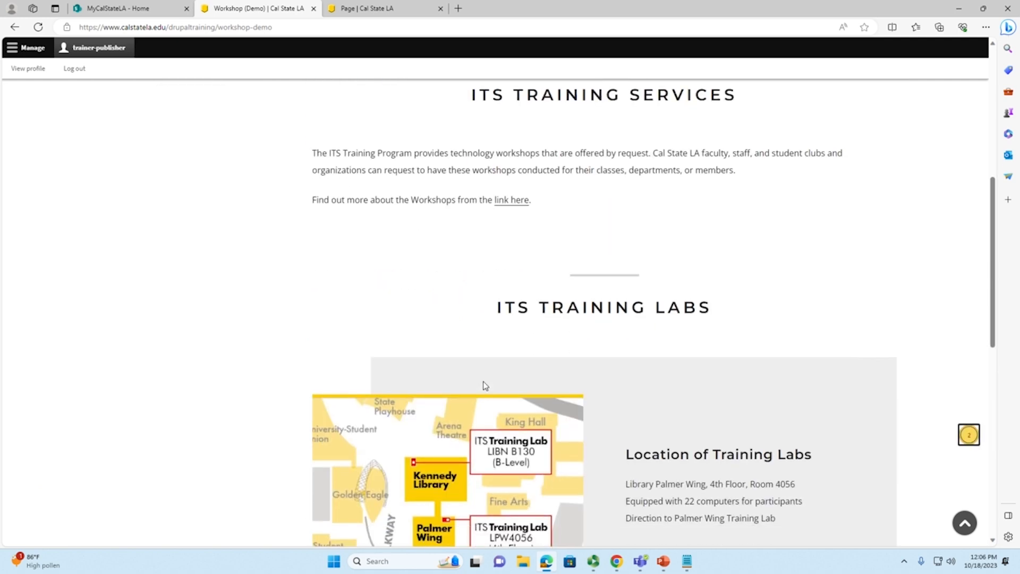
scroll(470, 355, "down", 1)
scroll(467, 354, "up", 2)
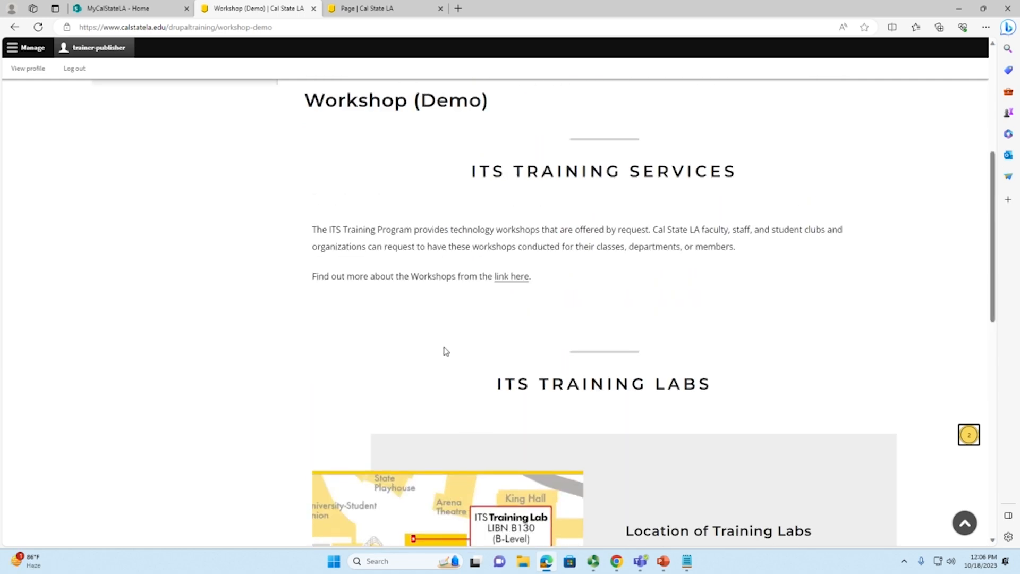
scroll(416, 353, "down", 2)
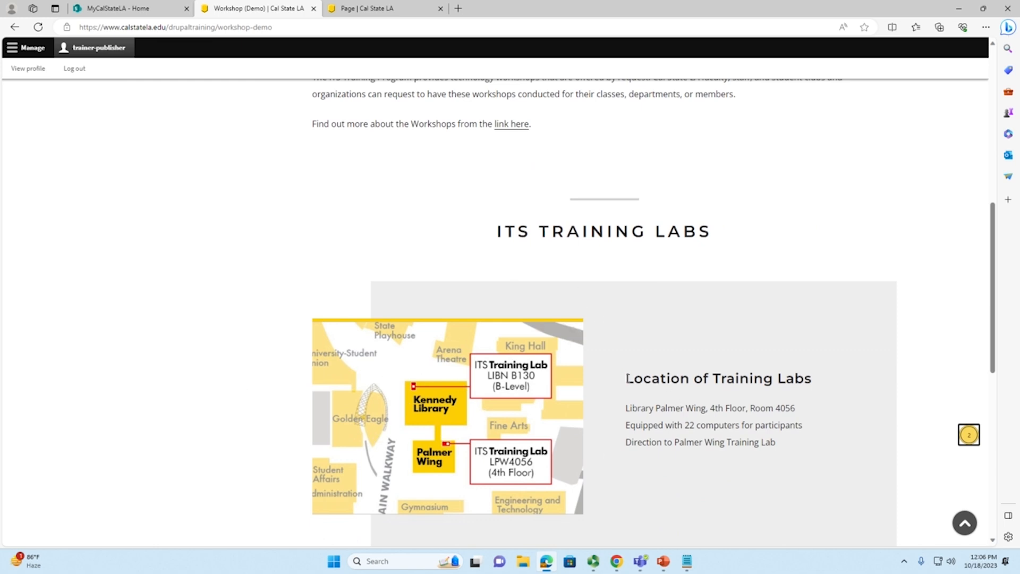
triple_click(629, 379)
left_click_drag(829, 447, 577, 426)
left_click(680, 429)
Test the "link here" anchor link in the published page's body text and return to the page title
scroll(553, 381, "up", 7)
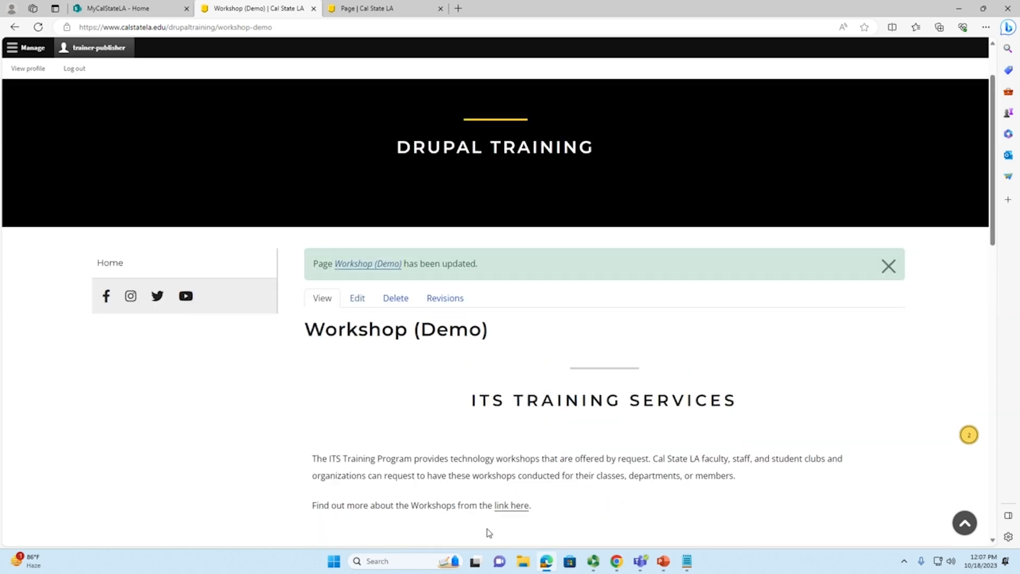
left_click(514, 507)
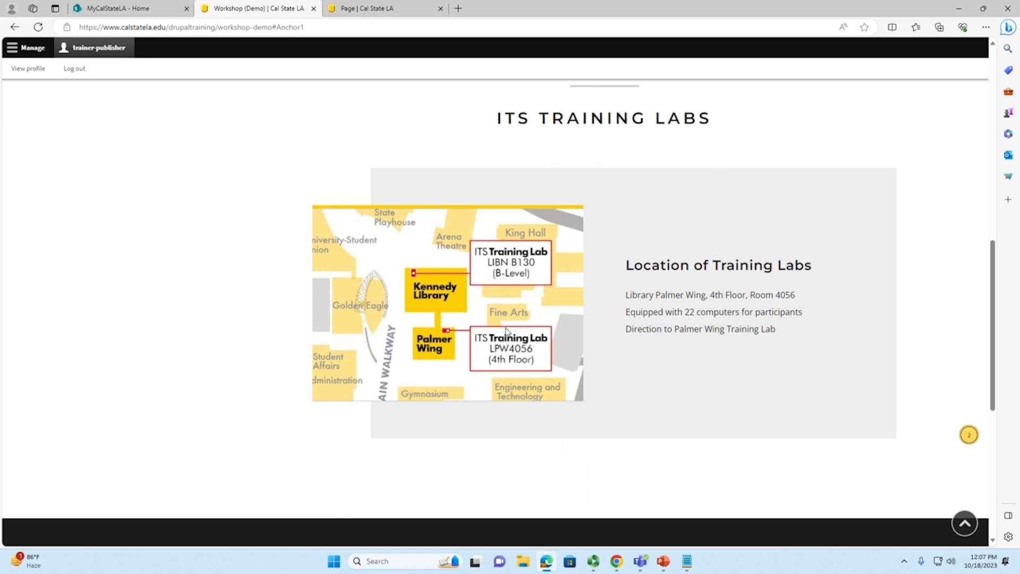
scroll(479, 291, "up", 3)
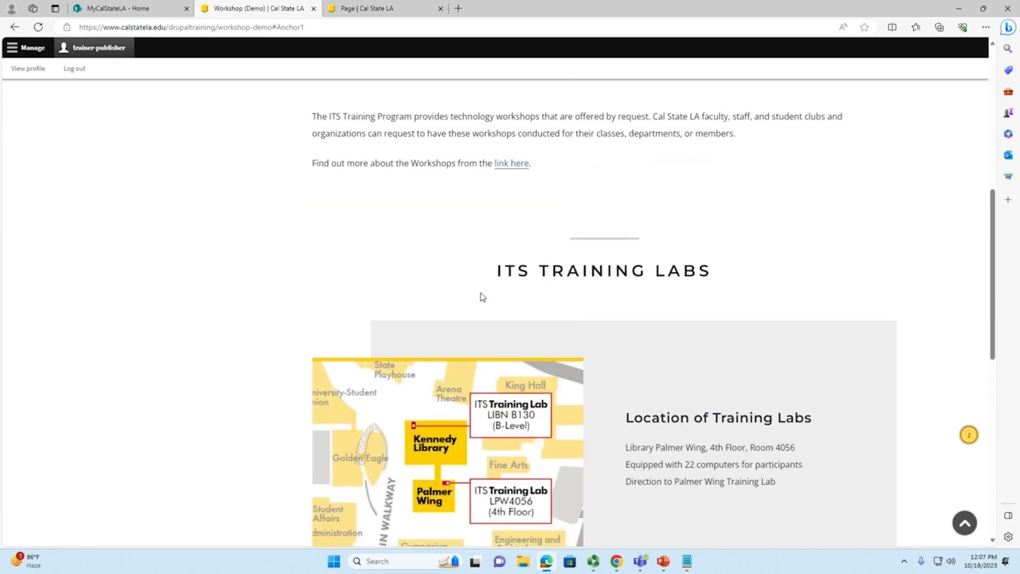
scroll(476, 299, "up", 3)
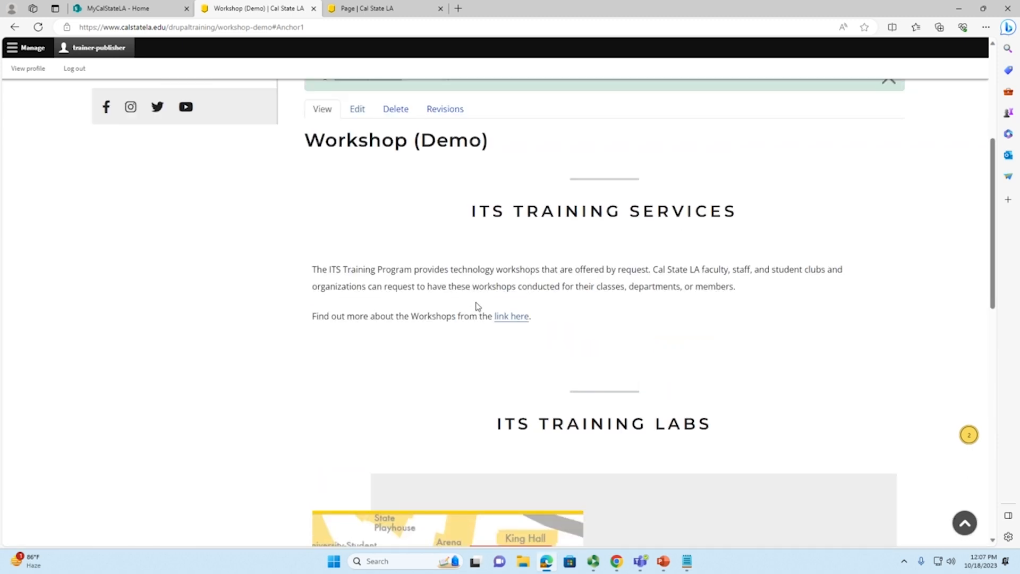
Edit the page, add a content section to the Right Sidebar, and inspect its empty Content editor before collapsing it
left_click(352, 113)
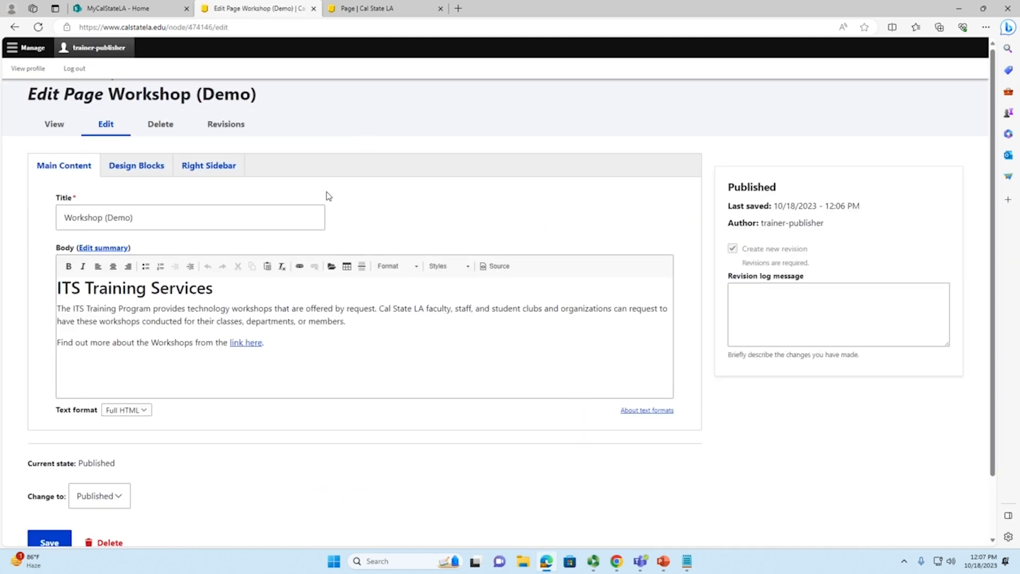
left_click(218, 178)
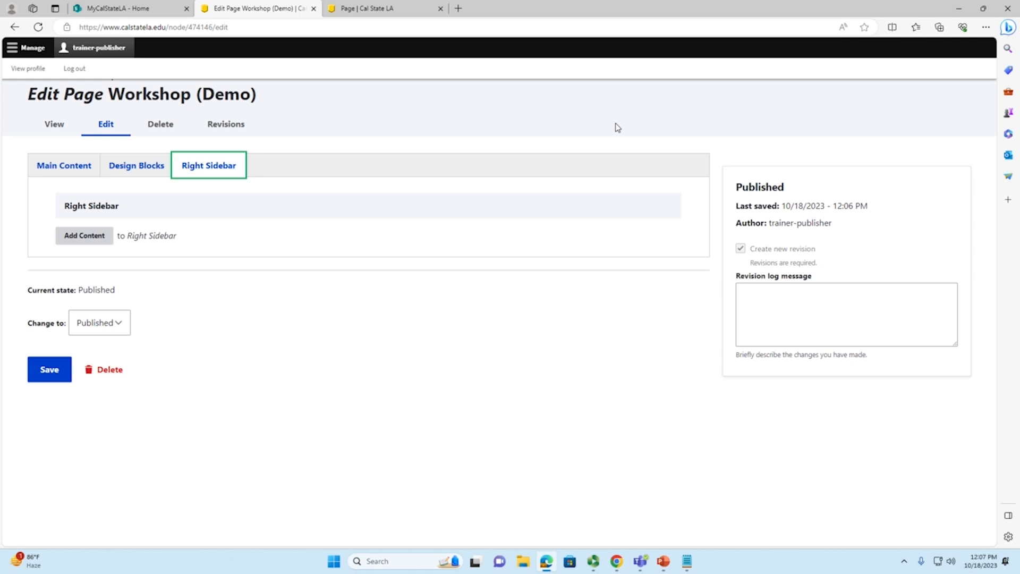
left_click(99, 237)
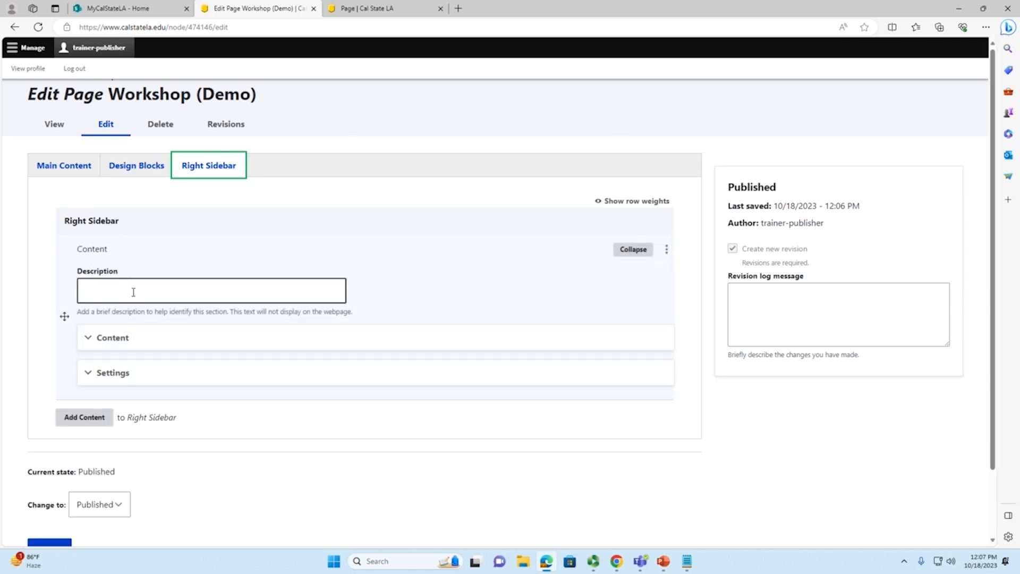
left_click(146, 338)
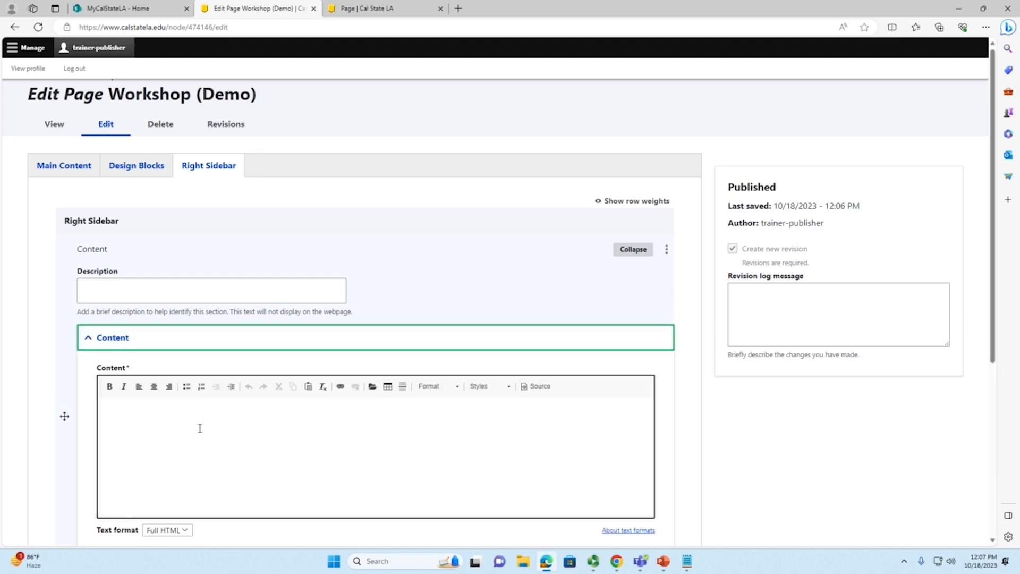
scroll(254, 437, "down", 2)
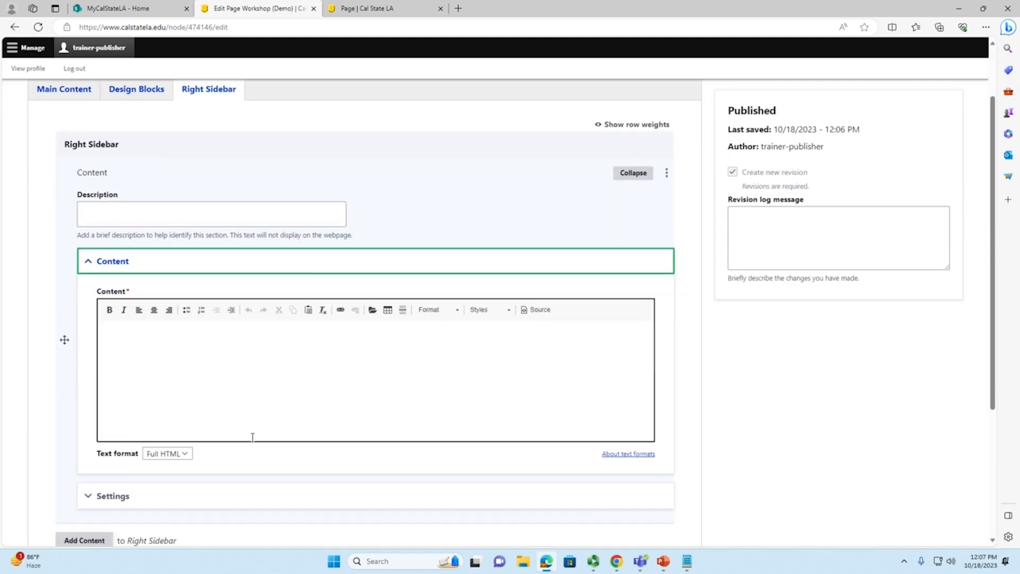
scroll(252, 438, "down", 2)
scroll(248, 439, "up", 2)
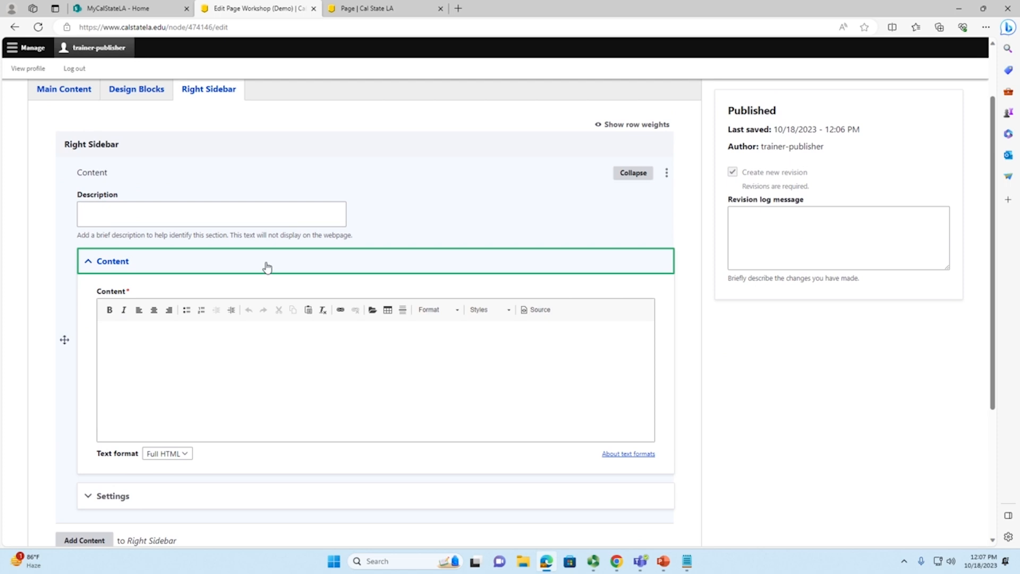
left_click(267, 268)
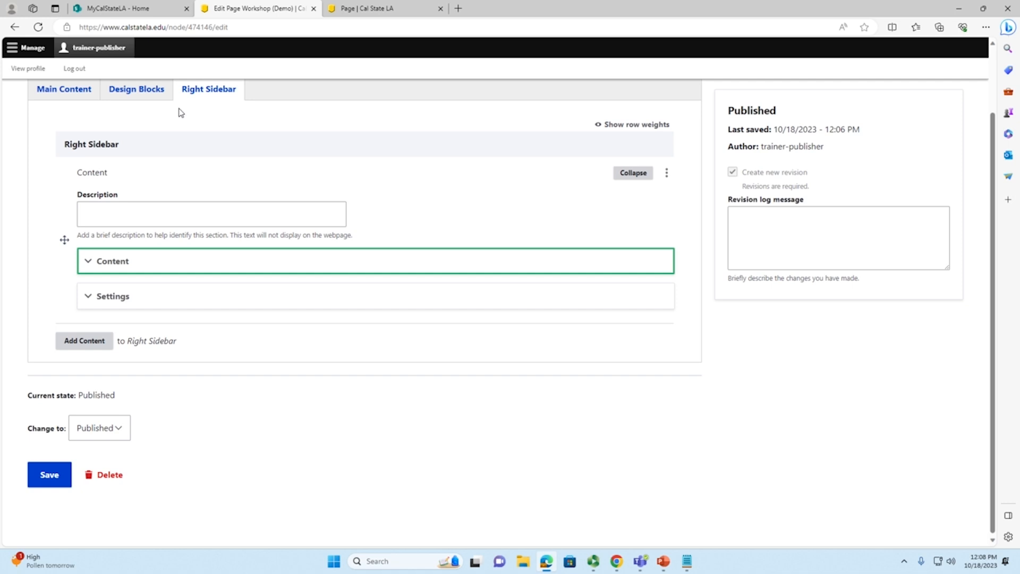
Look over the page's Design Blocks list and return to its main content fields
left_click(139, 90)
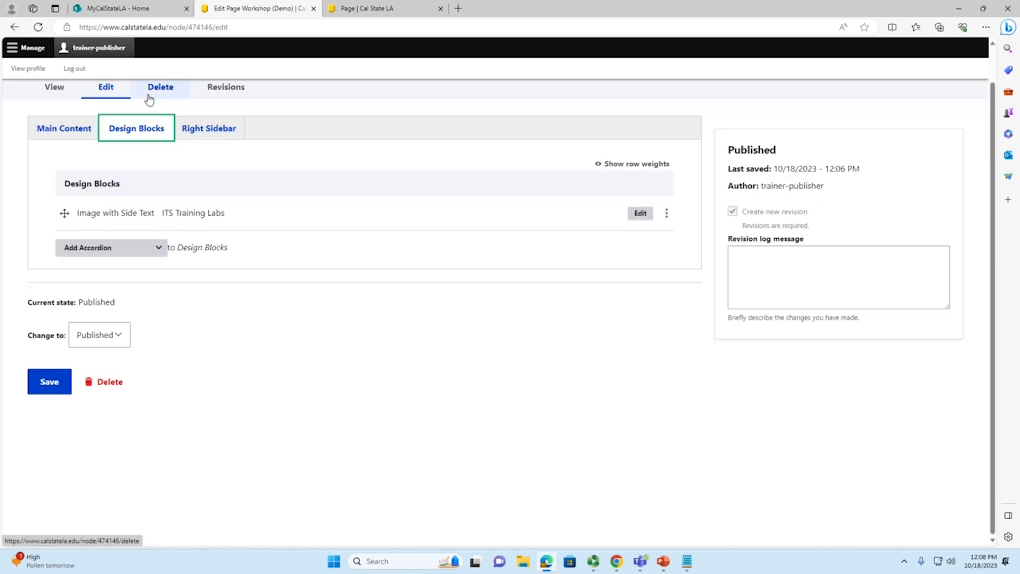
left_click(78, 128)
scroll(19, 197, "down", 1)
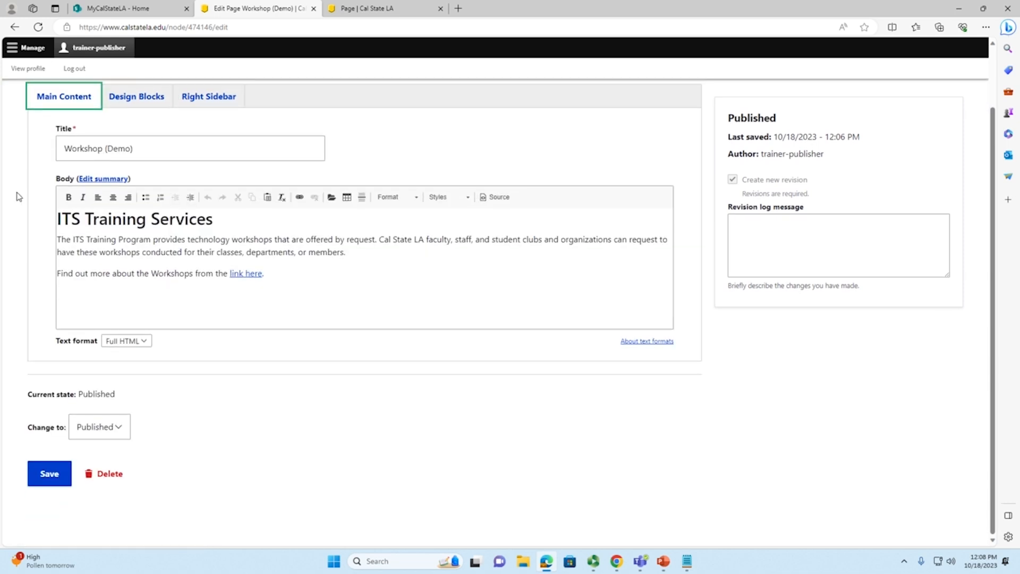
Remove the empty content section from the Right Sidebar and save the page in the Published state
scroll(19, 197, "up", 1)
scroll(23, 195, "down", 1)
left_click(48, 471)
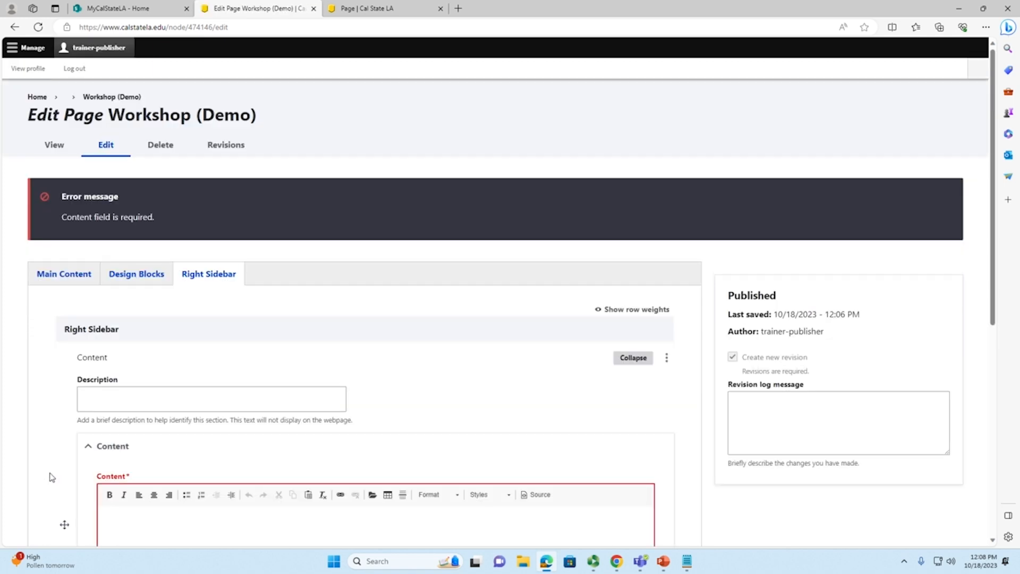
scroll(96, 391, "down", 3)
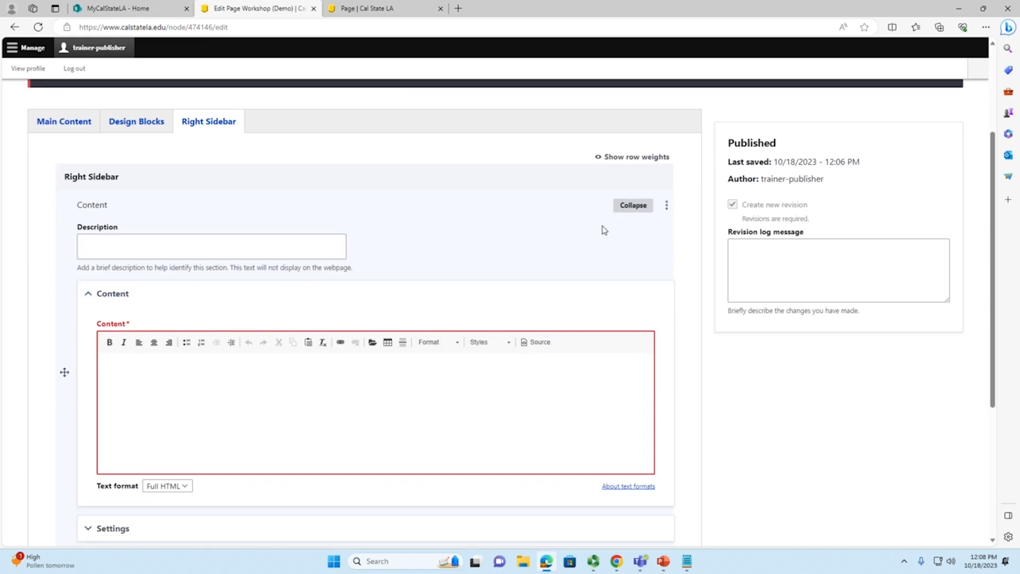
left_click(667, 205)
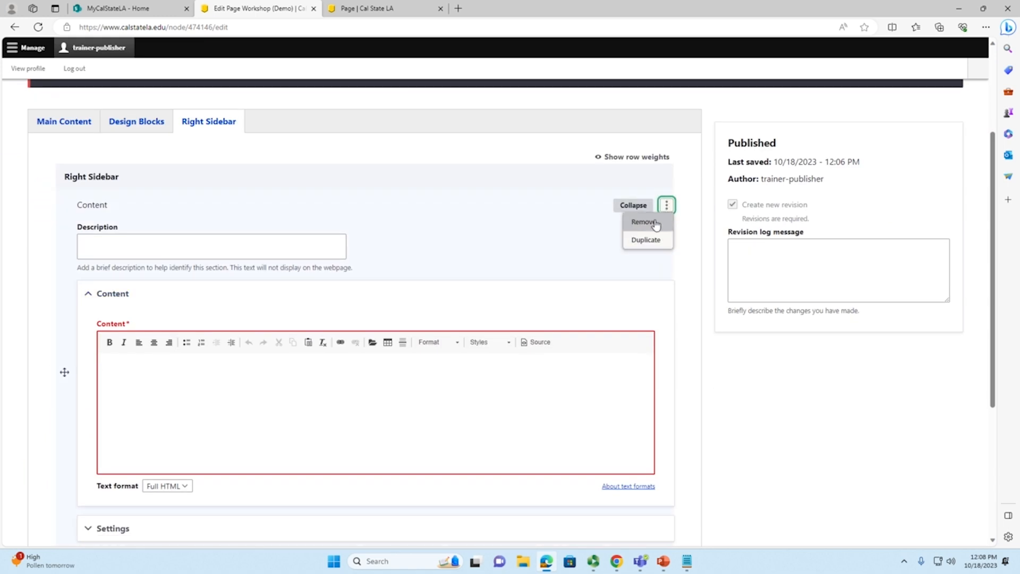
left_click(652, 222)
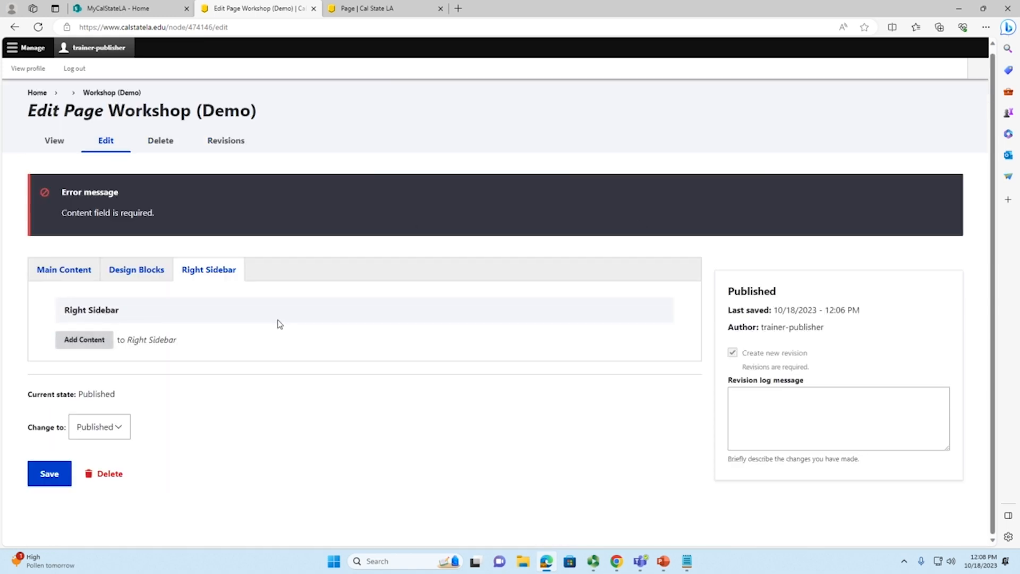
left_click(52, 474)
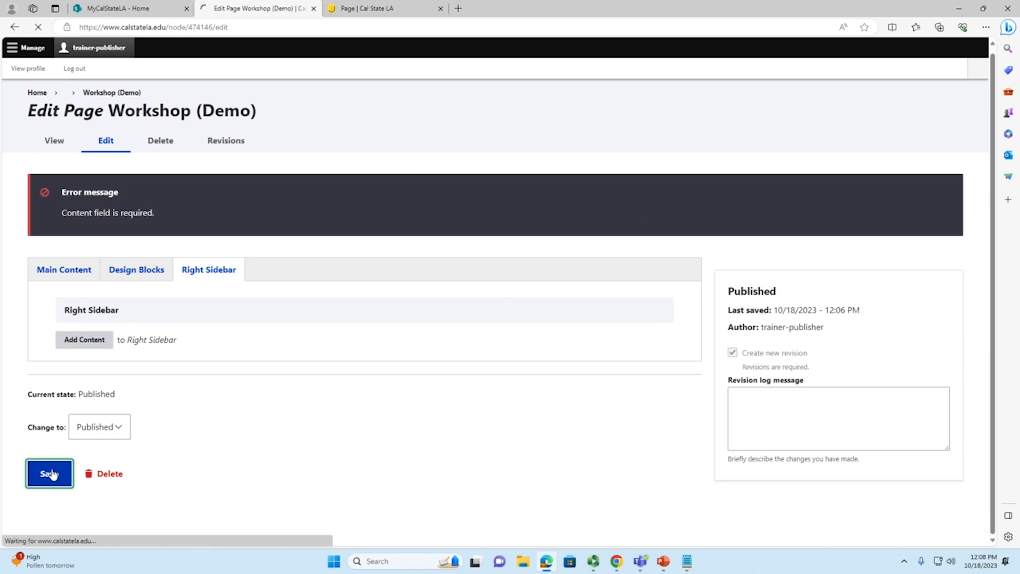
Review the saved Workshop (Demo) page down past the ITS Training Labs block and return to its title
scroll(74, 468, "down", 5)
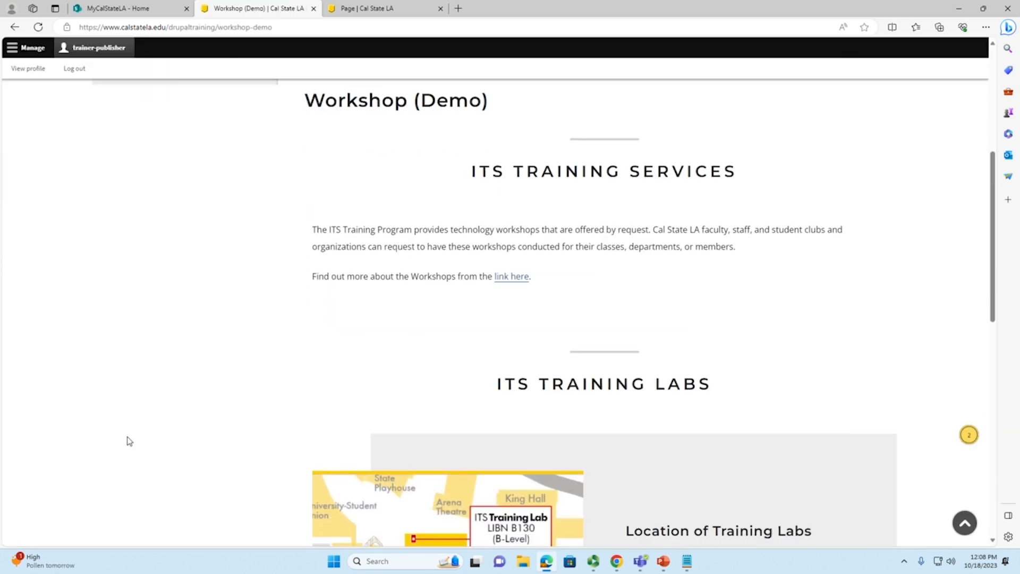
scroll(133, 430, "down", 8)
scroll(134, 428, "up", 6)
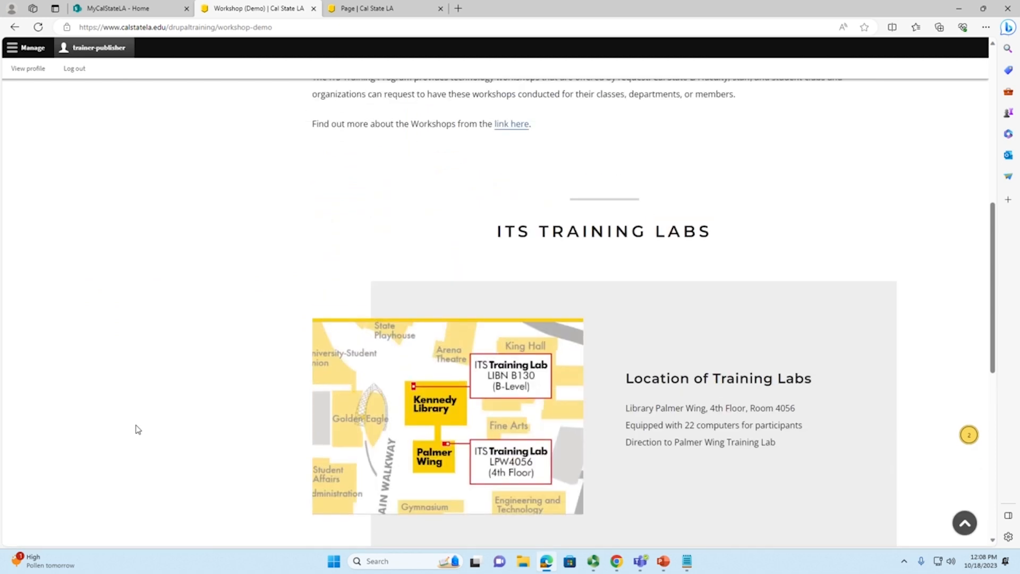
scroll(135, 428, "up", 5)
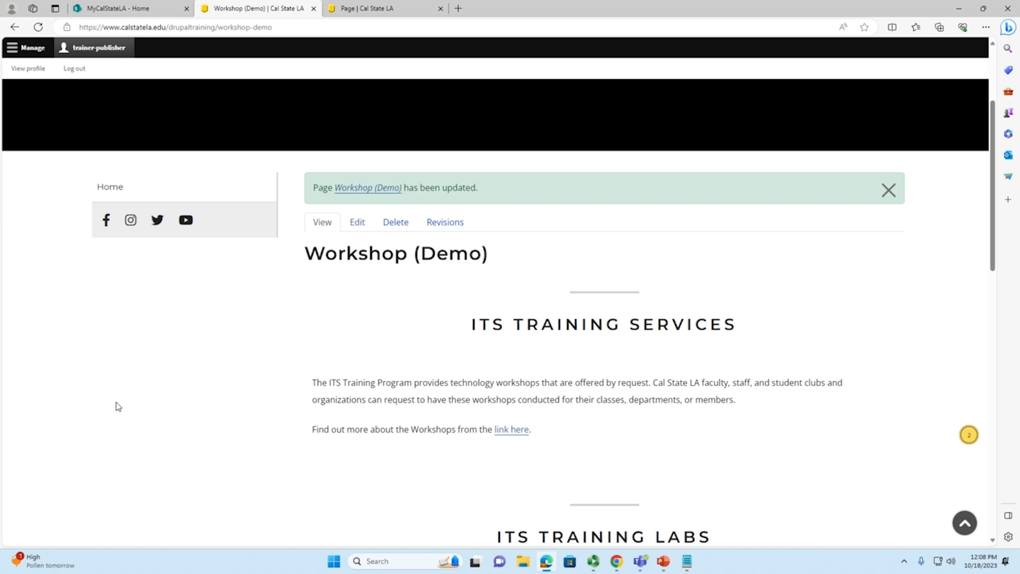
Open the ITS Training (Demo) page from the Drupal Training group's nodes, starting from the user profile
left_click(32, 74)
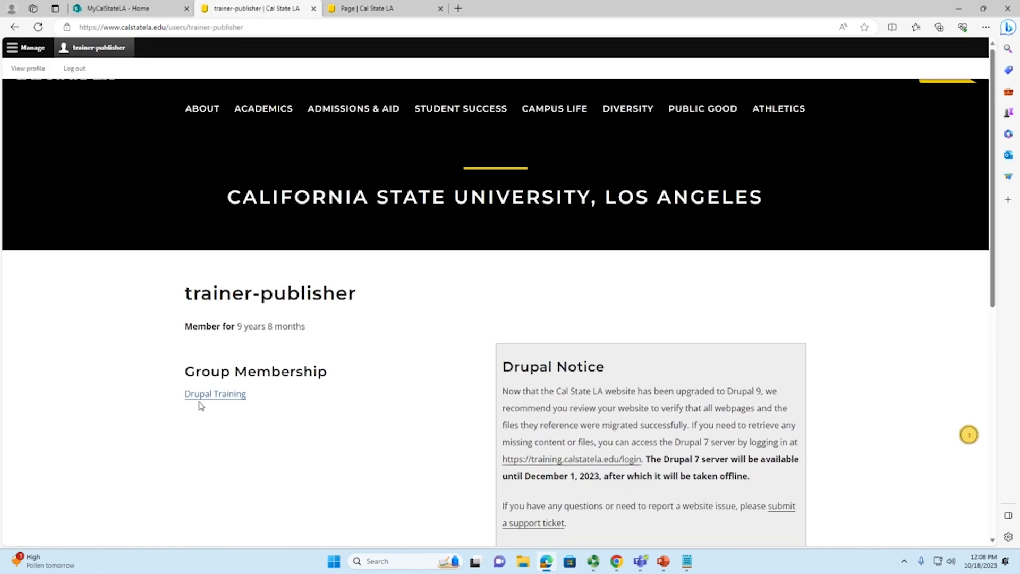
left_click(200, 397)
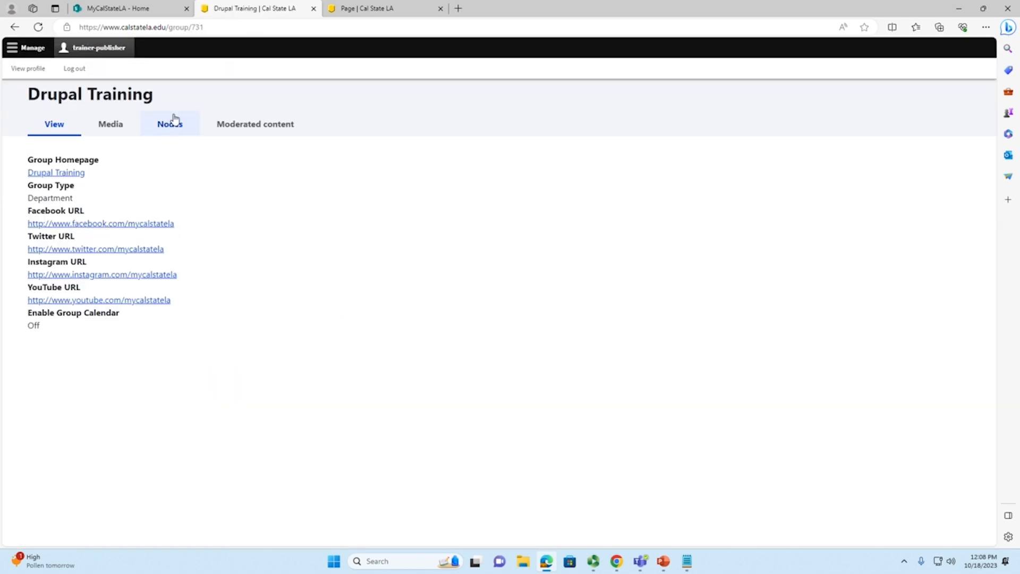
left_click(175, 118)
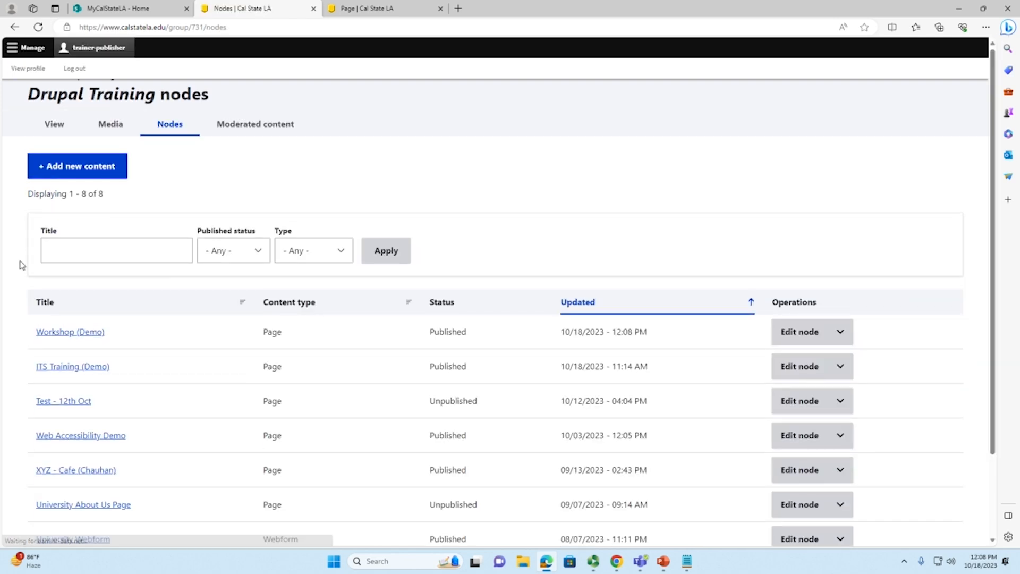
left_click(60, 370)
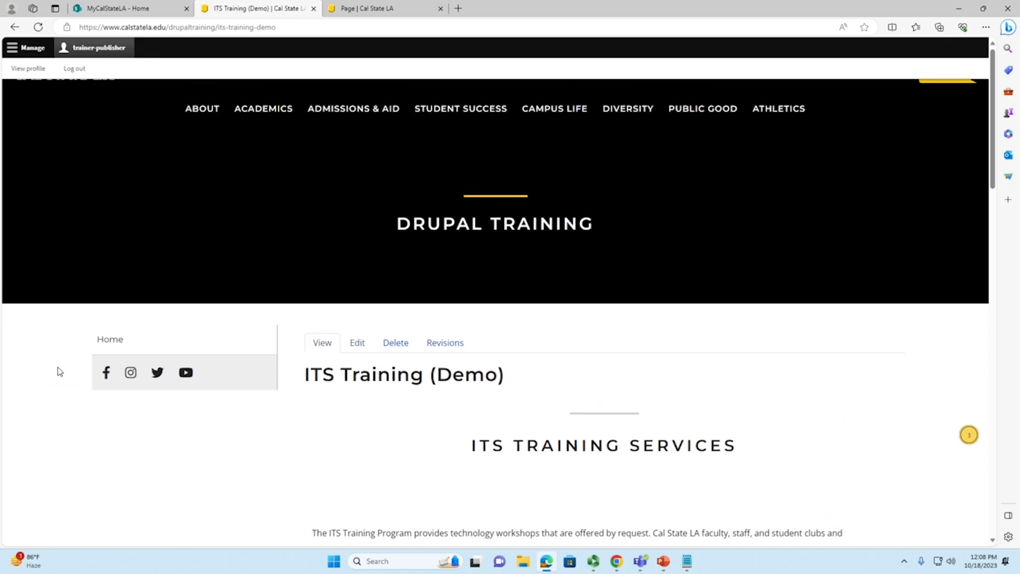
Review the ITS Training (Demo) page down to Available Workshops, expanding and collapsing the Adobe Sign Group Members entry
scroll(52, 373, "down", 2)
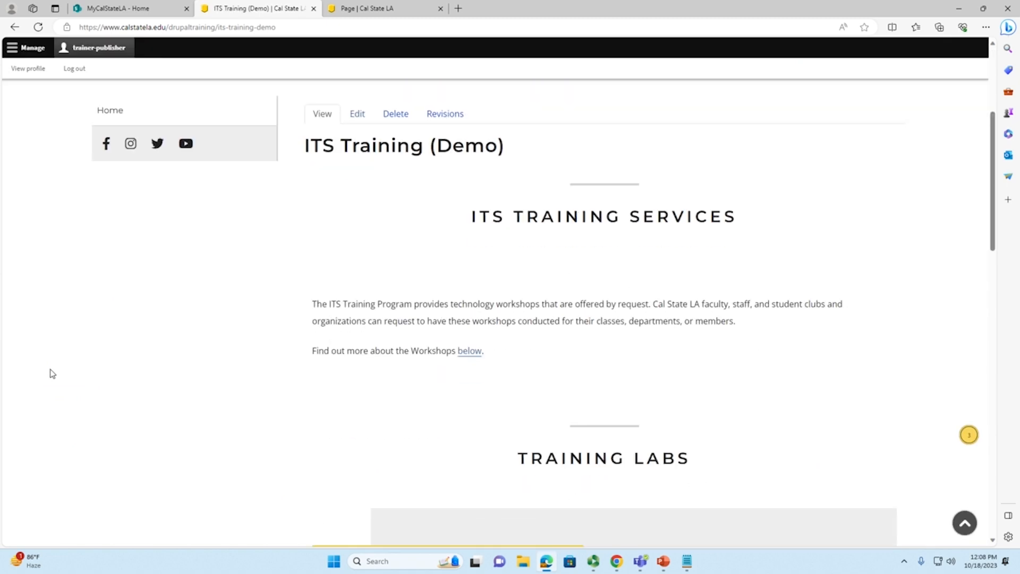
scroll(53, 374, "down", 3)
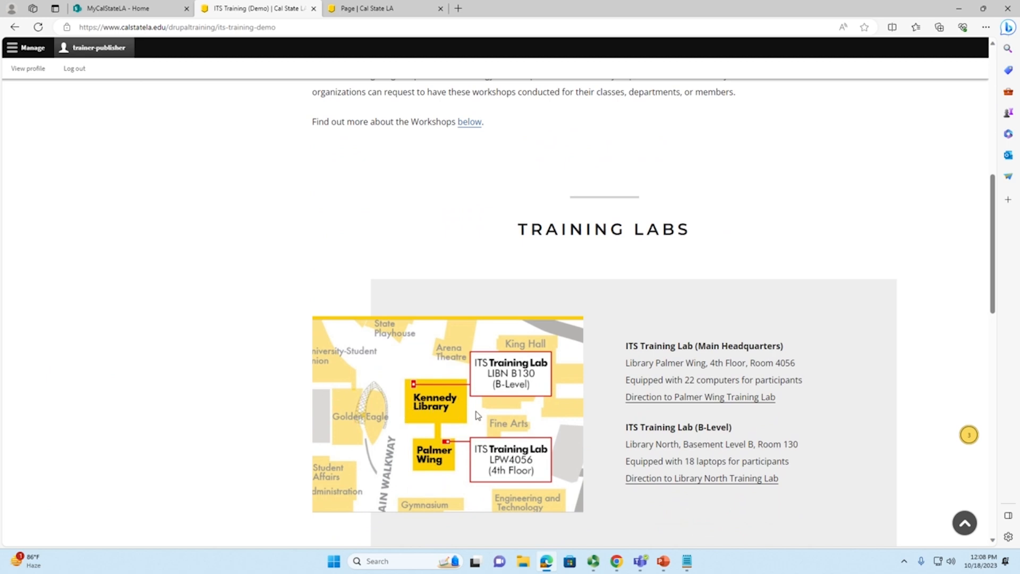
scroll(618, 382, "down", 6)
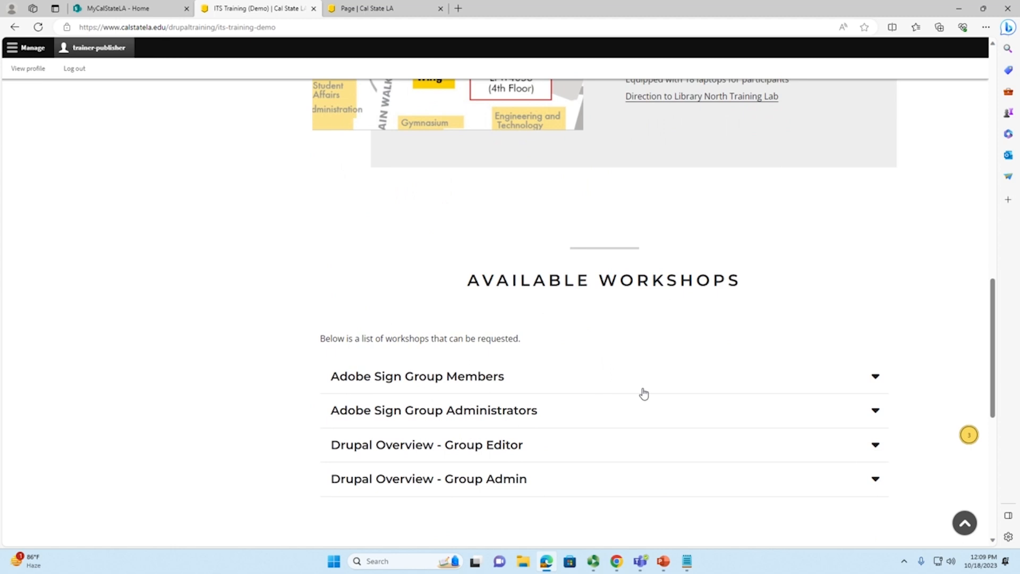
scroll(606, 380, "down", 1)
left_click(694, 313)
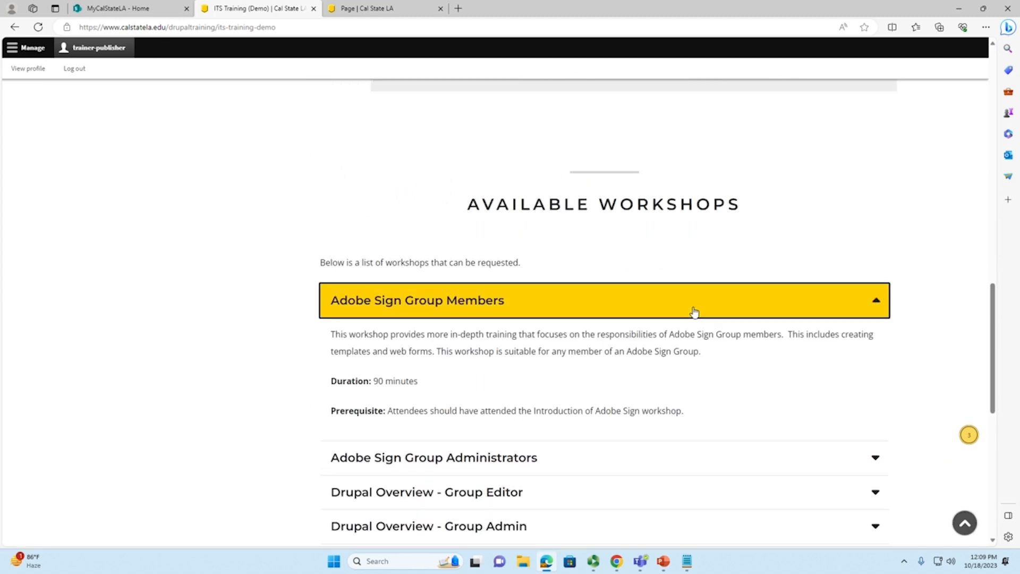
left_click(694, 313)
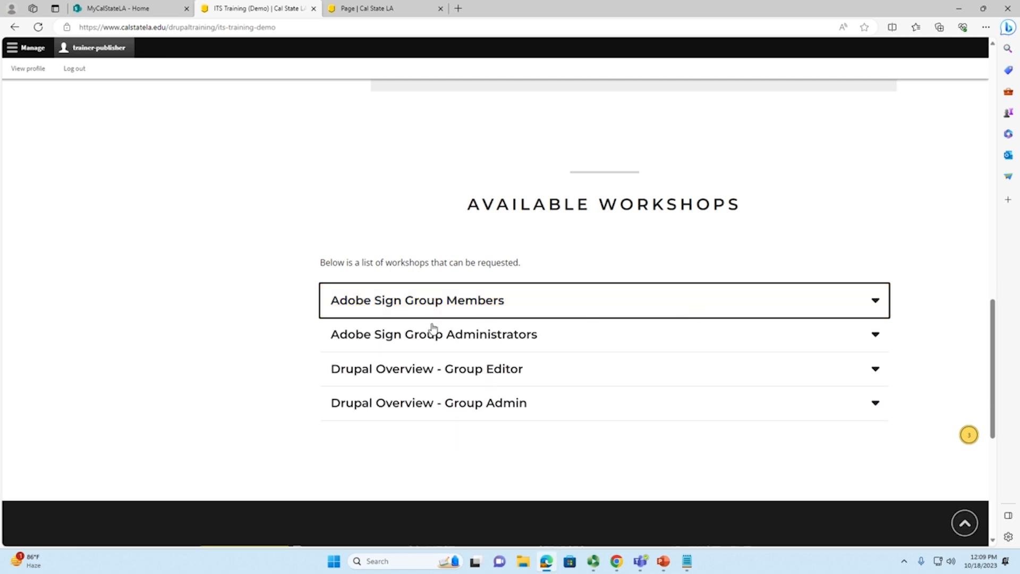
Test the "below" anchor link in the ITS Training Services text and return to the start of the page
scroll(261, 342, "up", 8)
scroll(261, 343, "up", 3)
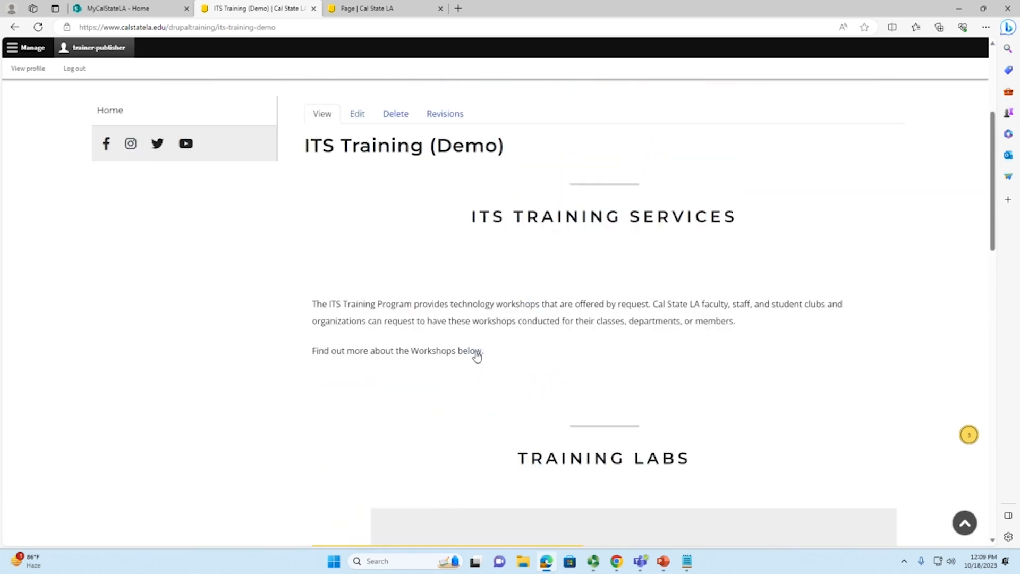
left_click(478, 352)
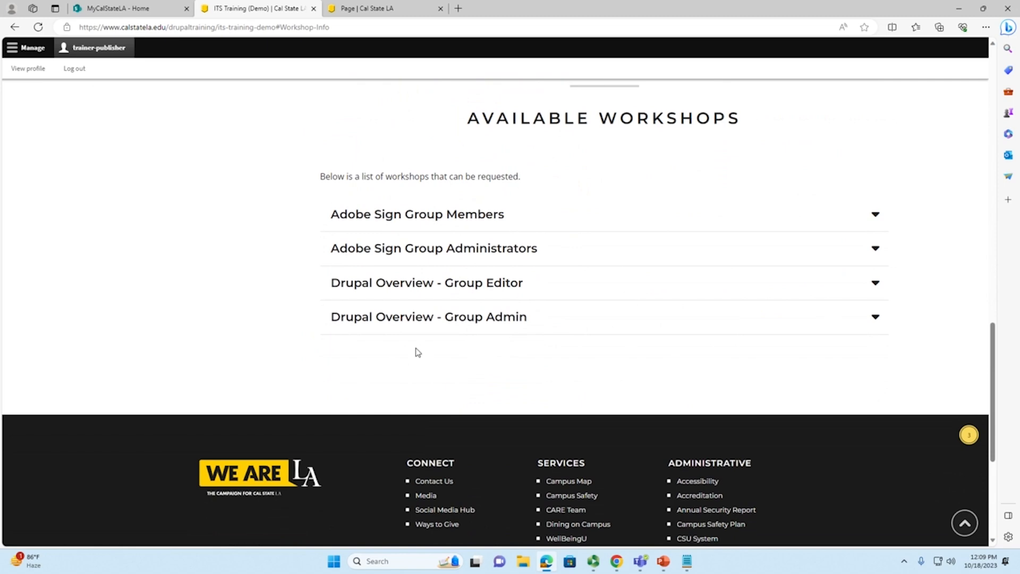
scroll(344, 377, "up", 15)
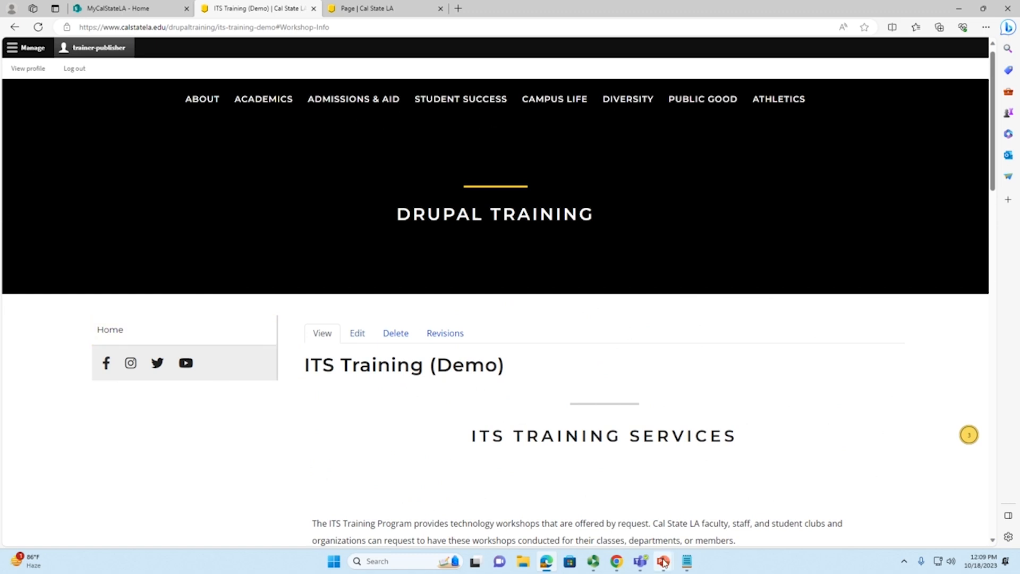
Switch to the PowerPoint slide show and advance from the Design Blocks slide to the Take Aways slide
mouse_move(692, 546)
left_click(712, 532)
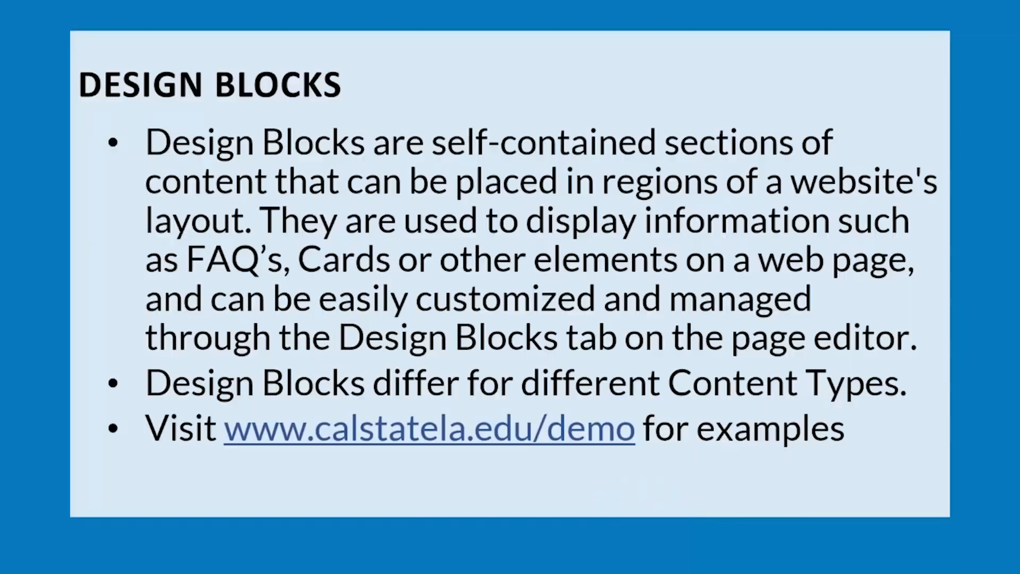
key("Right")
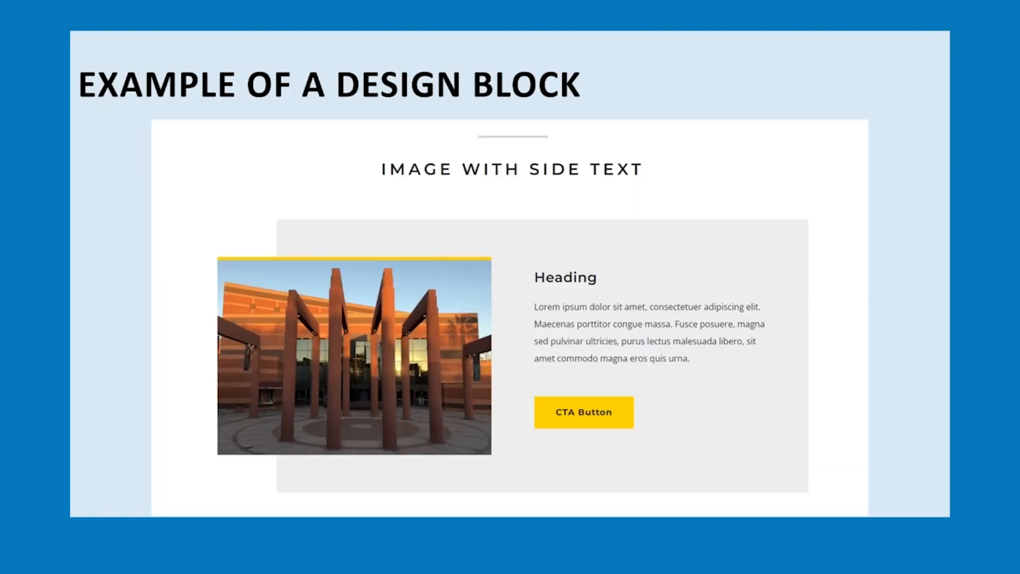
key("Right")
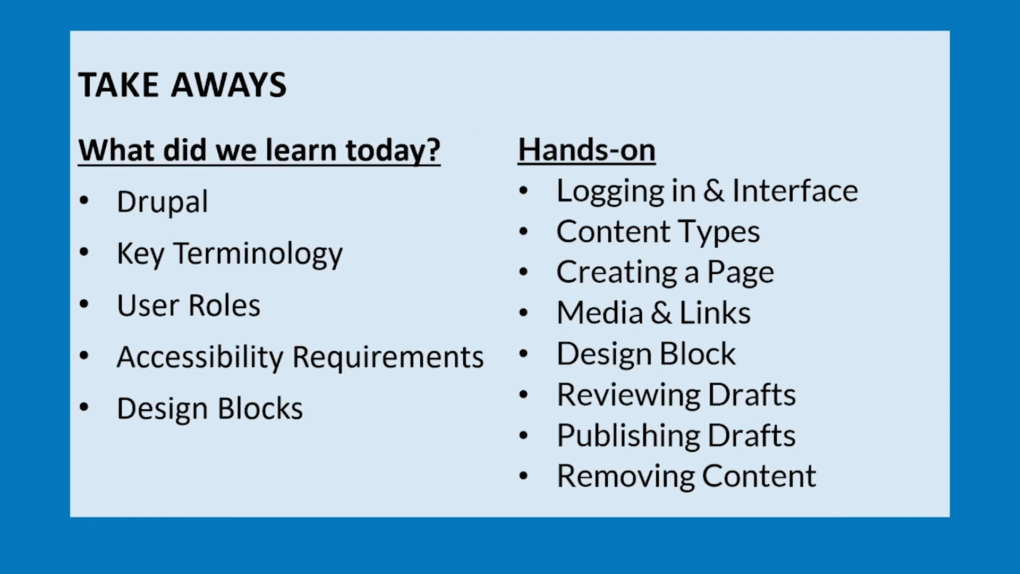